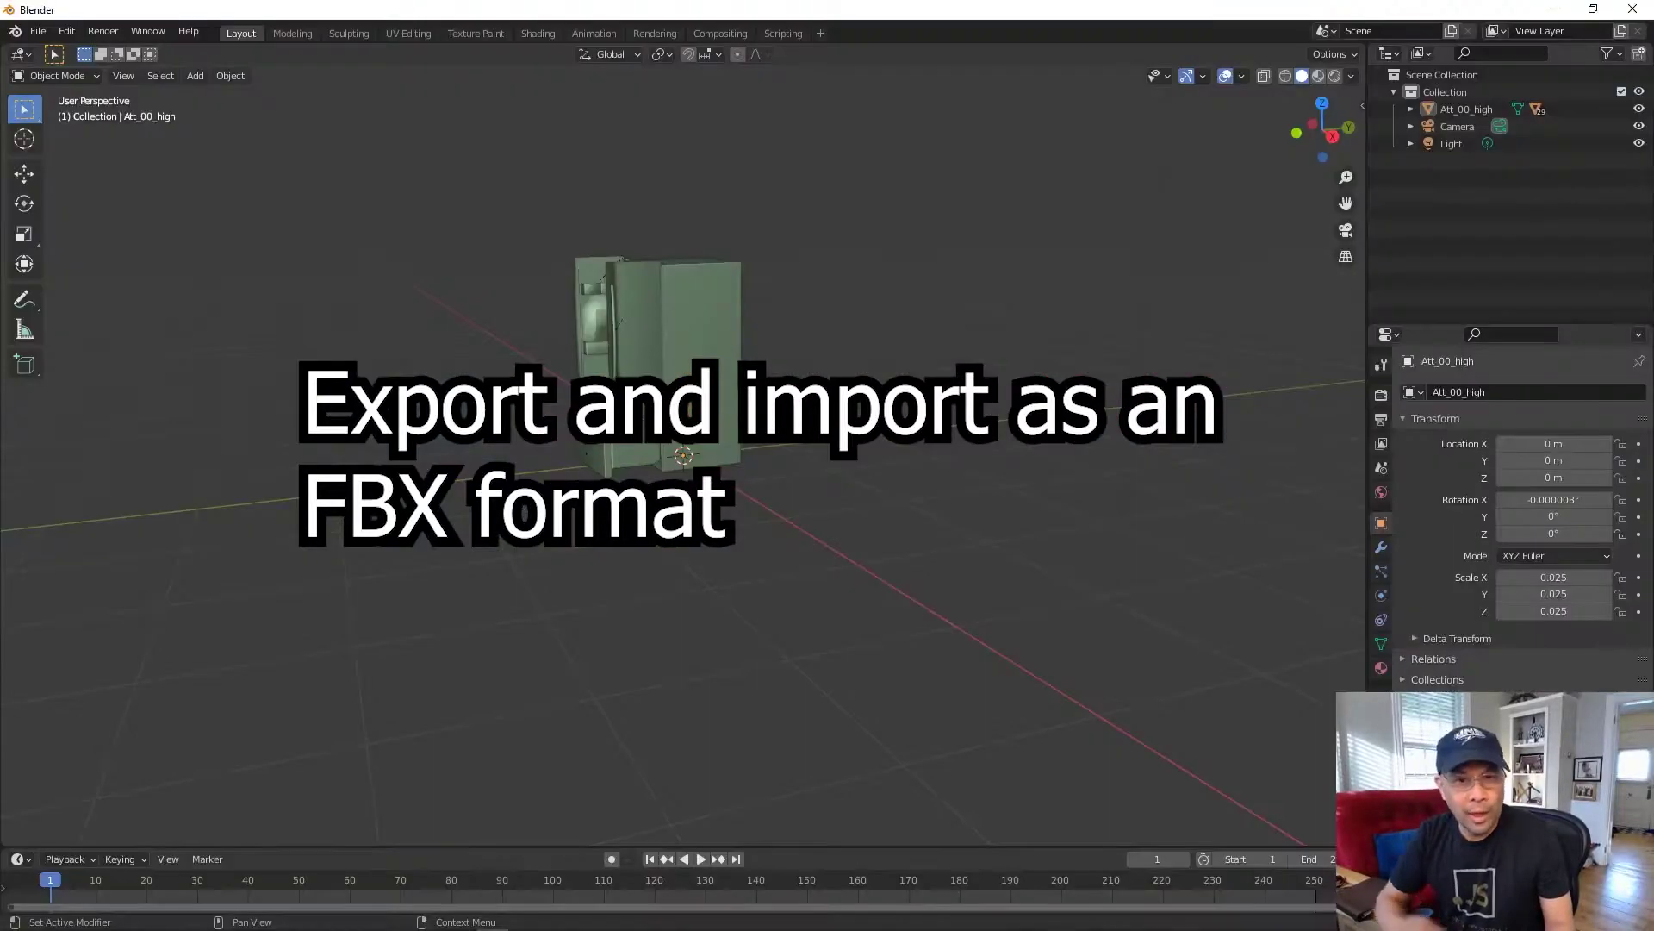
# - Set up an FBX export of the fridge body limited to selected objects, and close the export window without exporting
pyautogui.rightClick(362, 414)
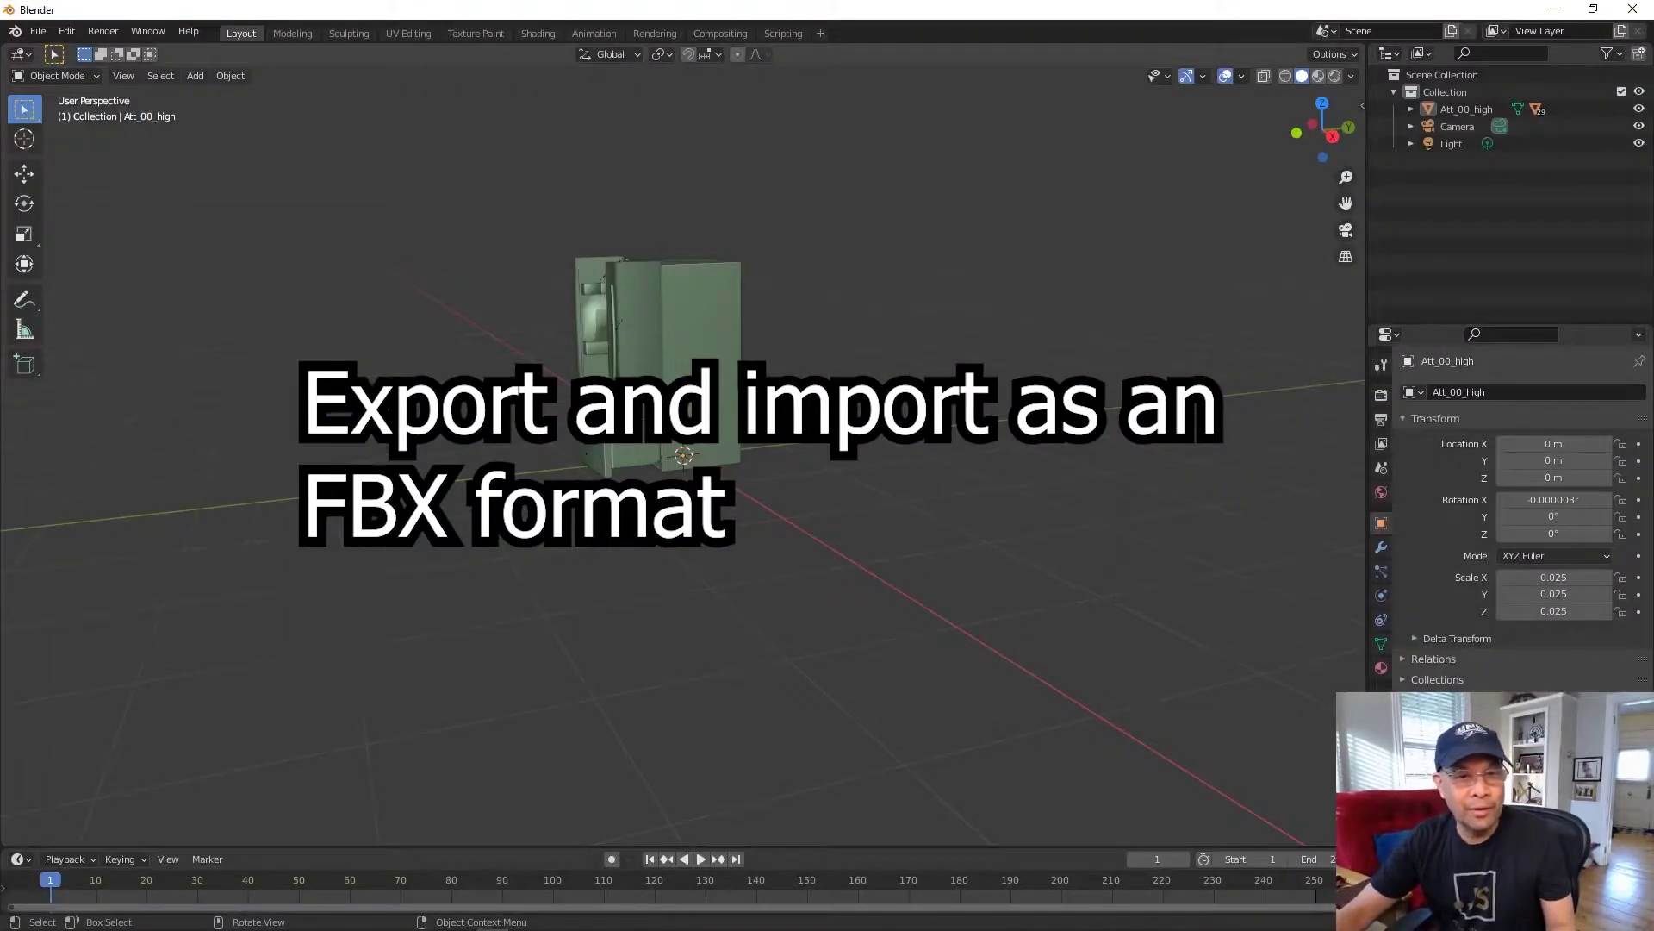
pyautogui.moveTo(362, 414); pyautogui.dragTo(362, 448, button='middle')
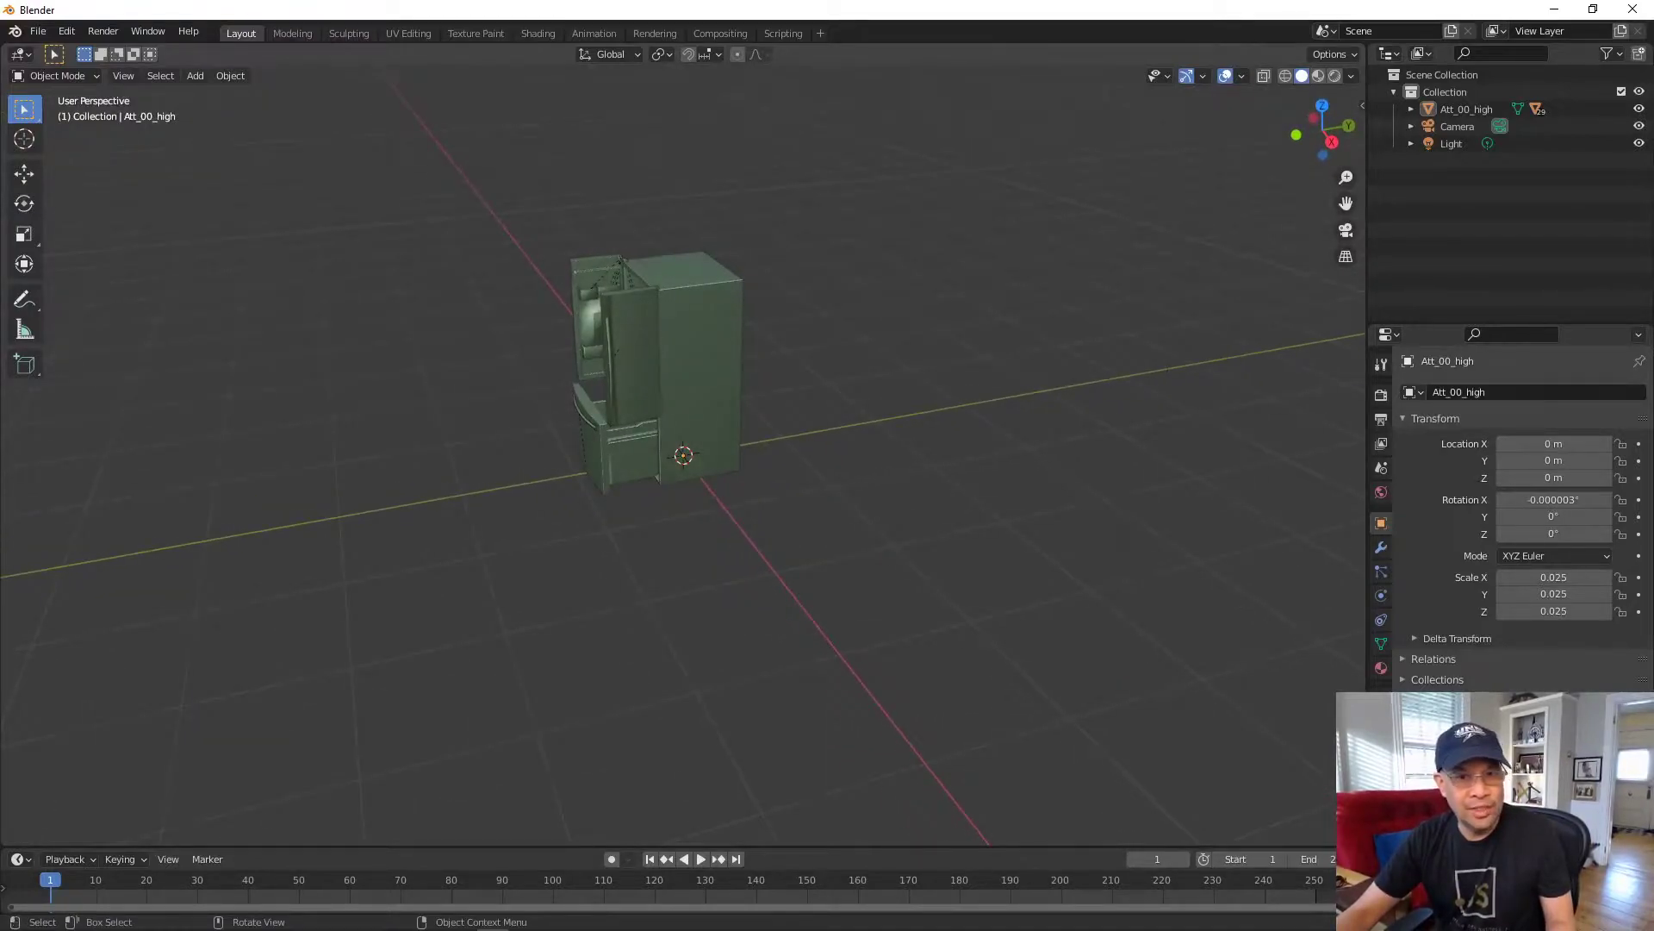
pyautogui.click(699, 371)
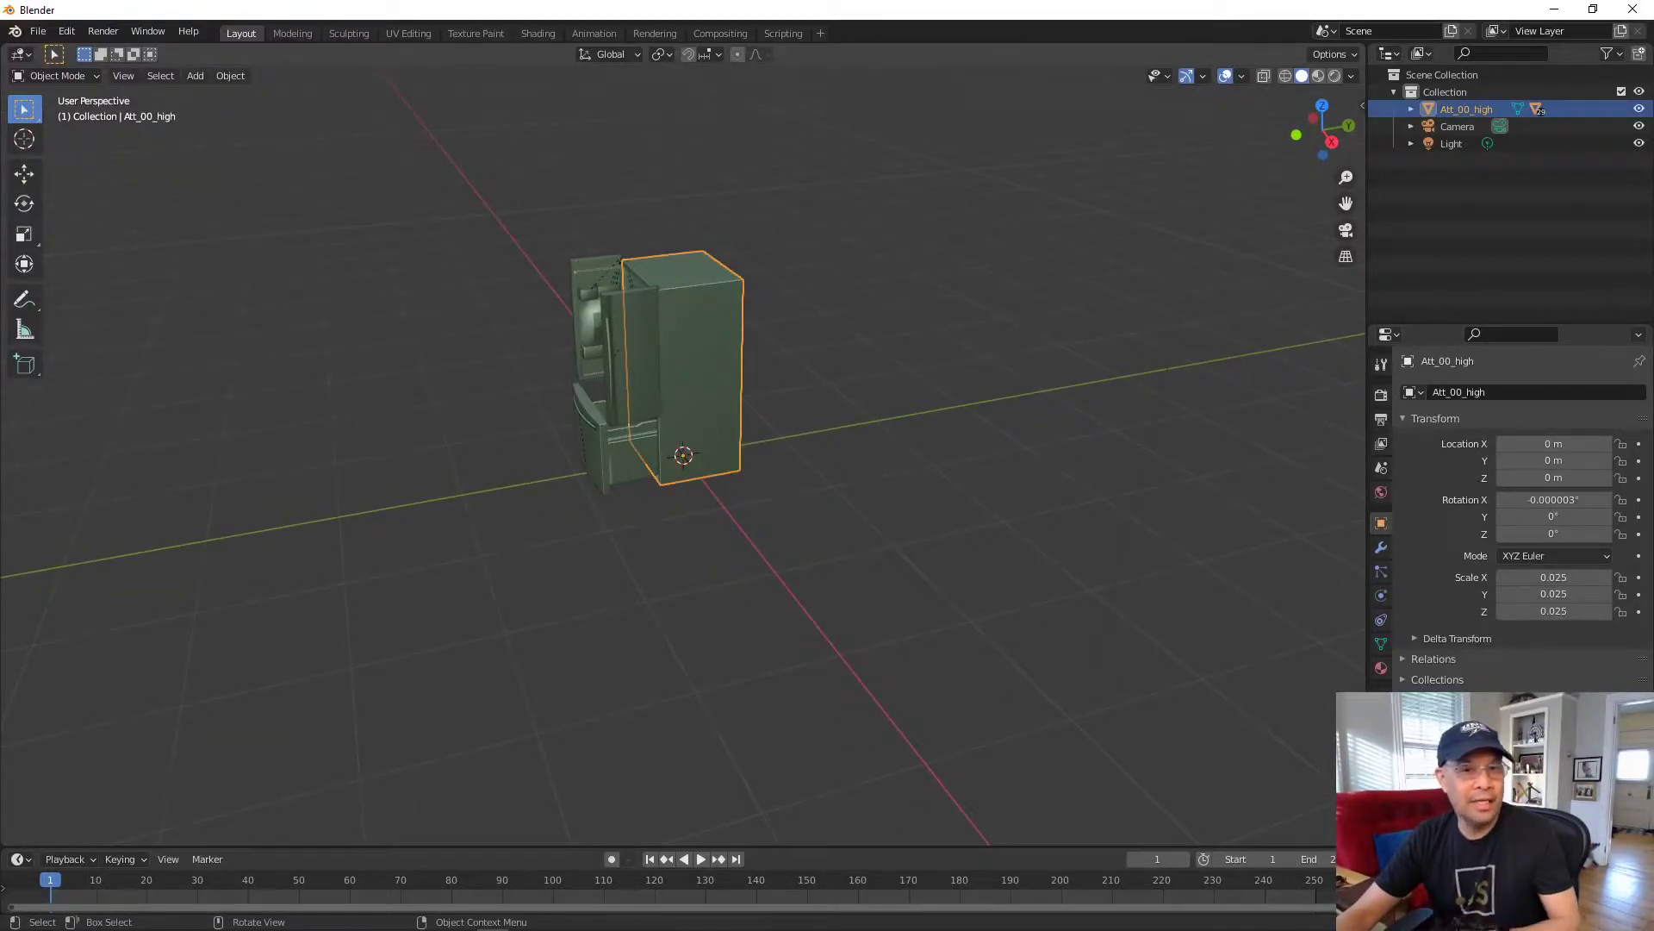
pyautogui.click(38, 31)
pyautogui.moveTo(87, 281)
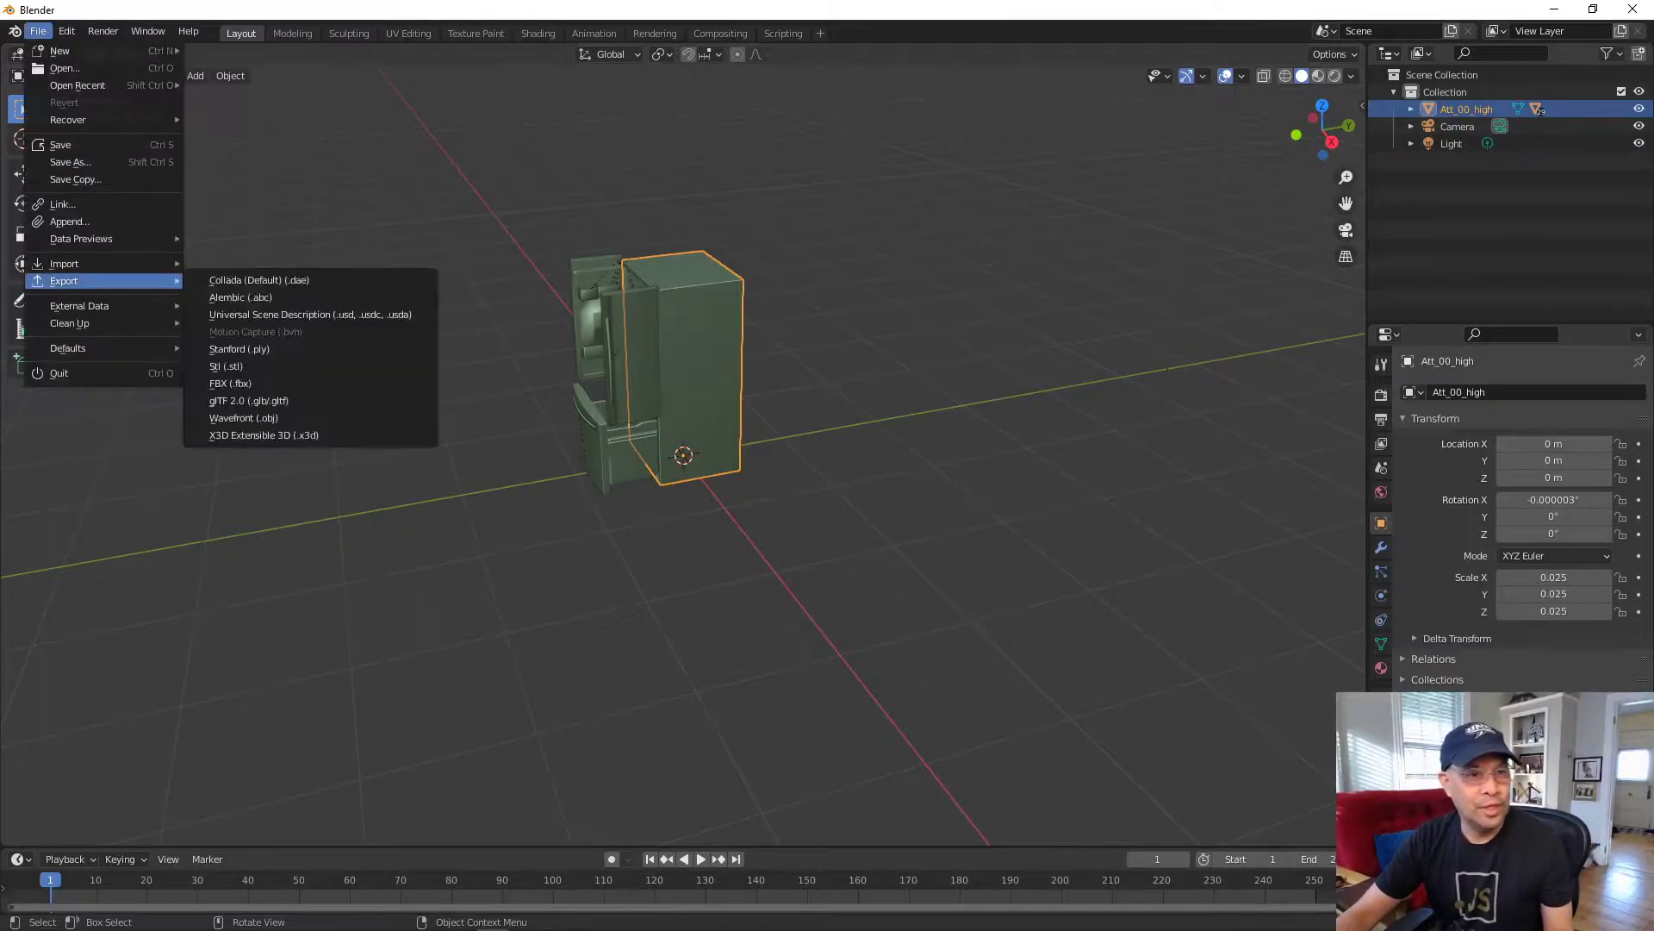
pyautogui.click(230, 383)
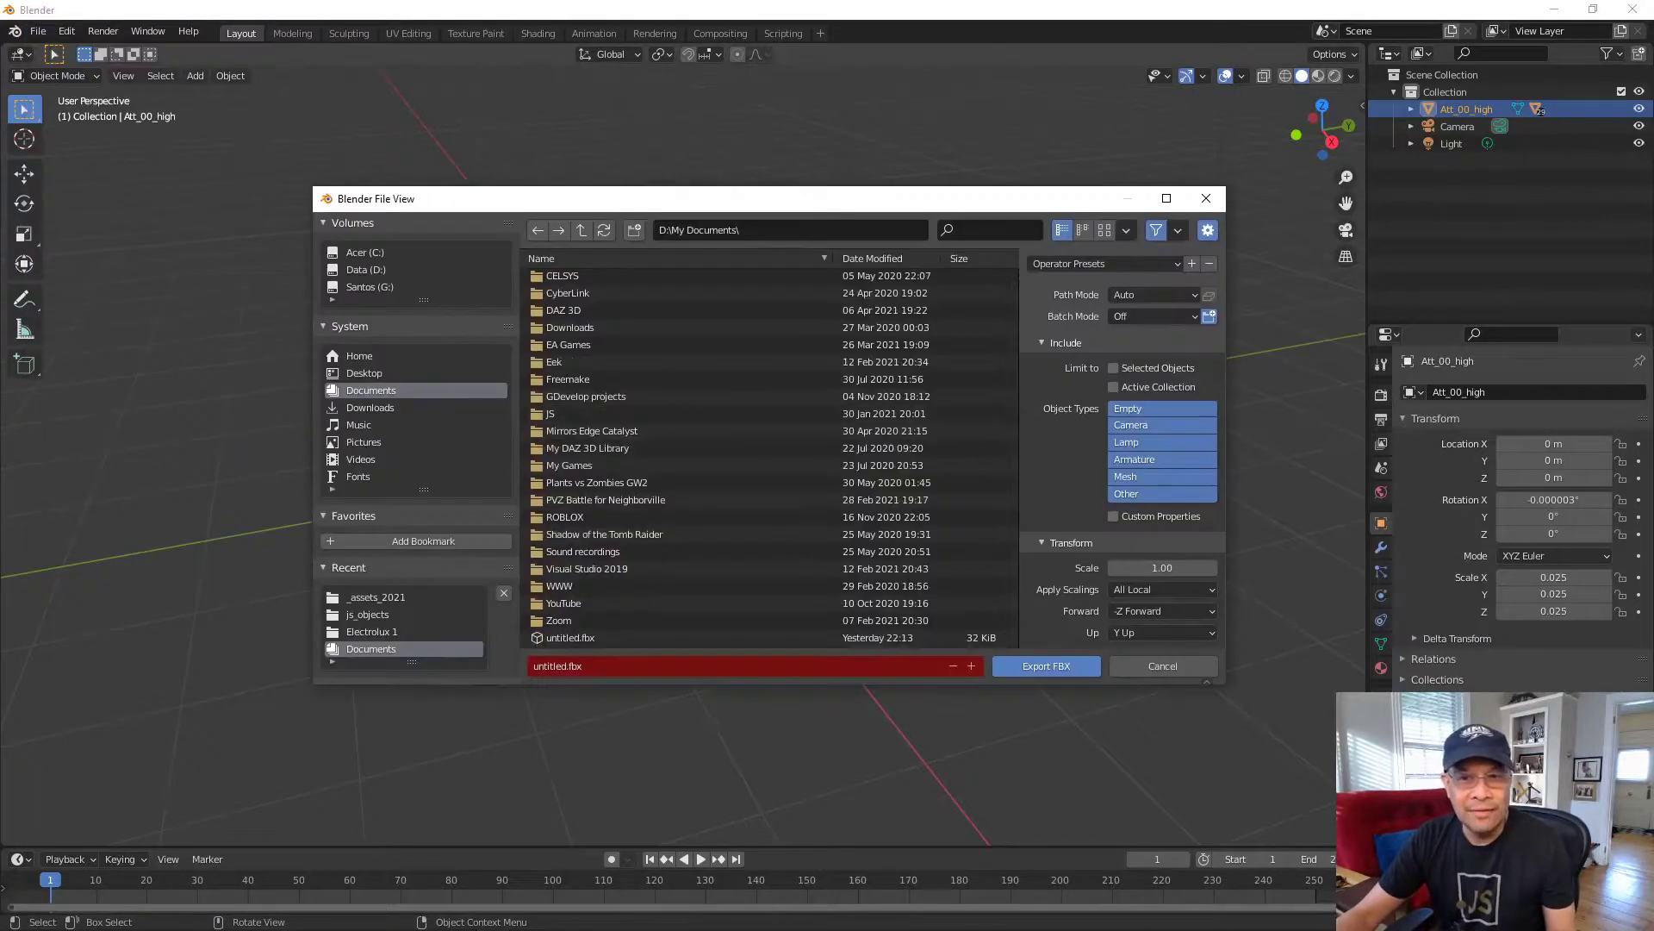
pyautogui.click(1114, 368)
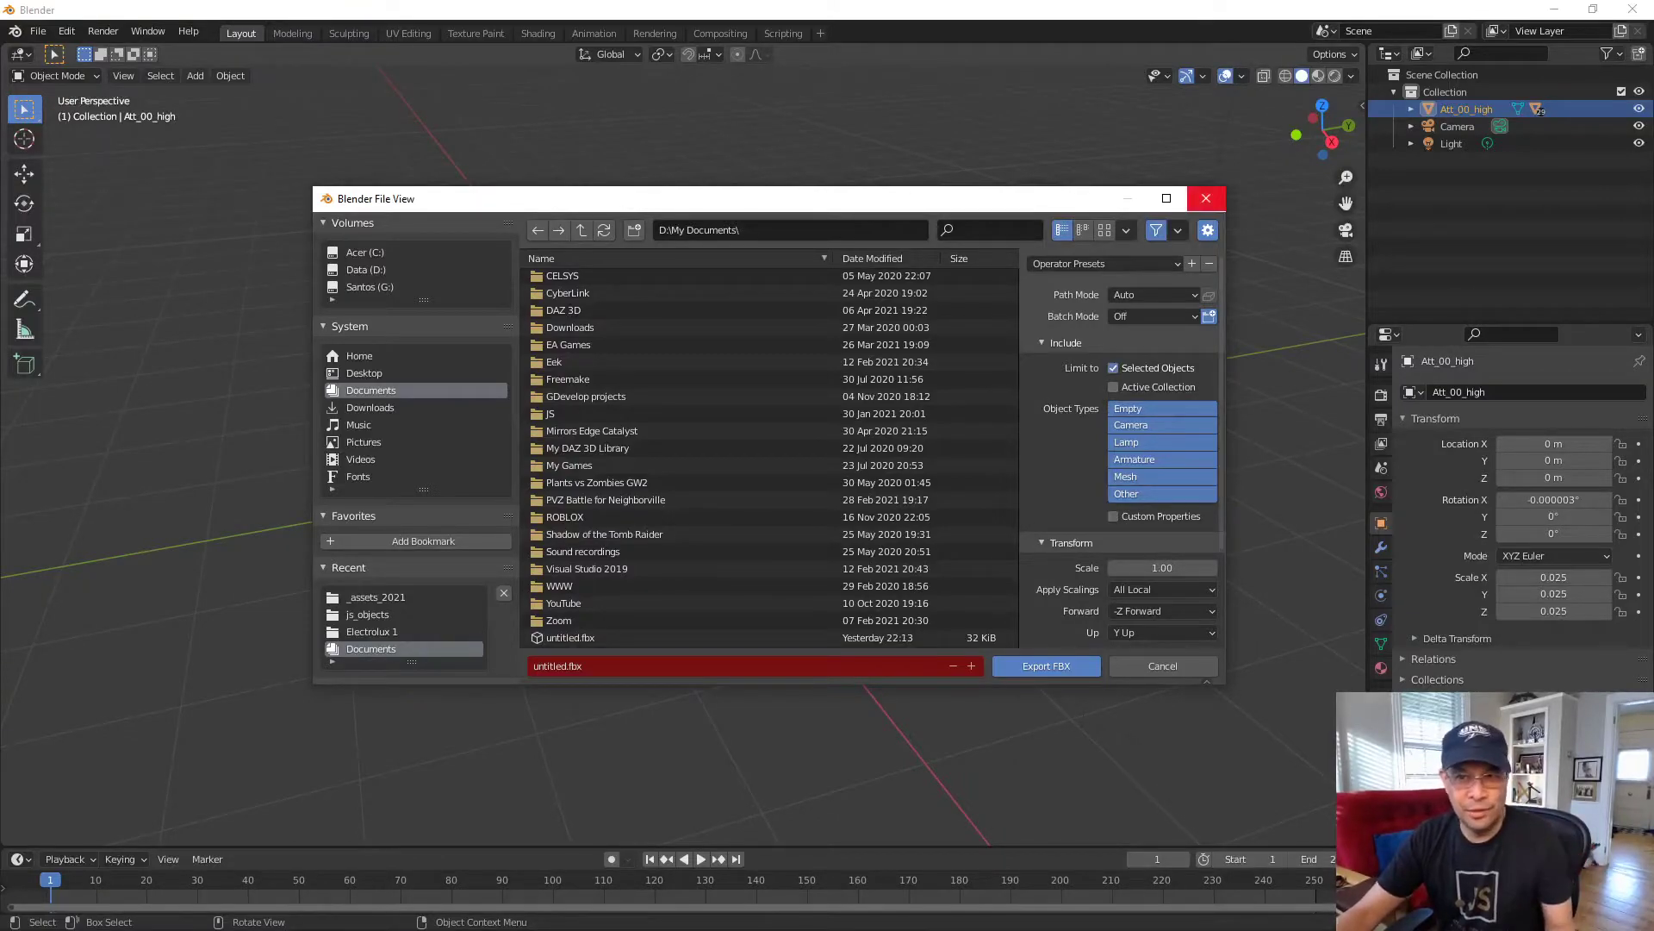
pyautogui.click(1206, 199)
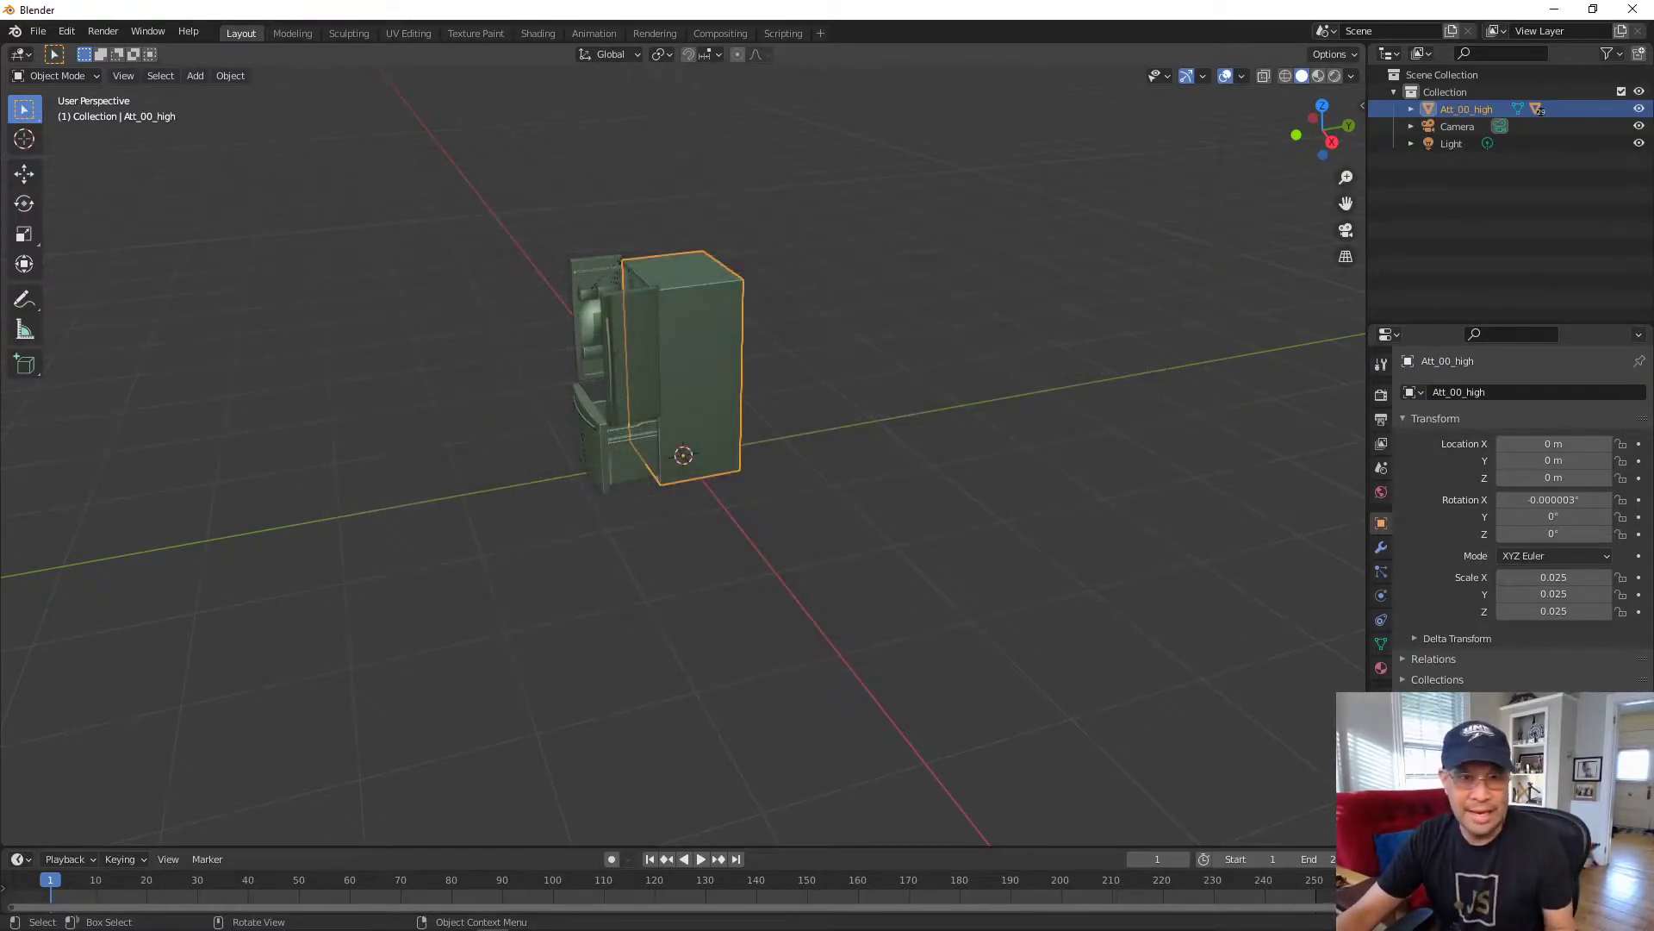
pyautogui.click(635, 358)
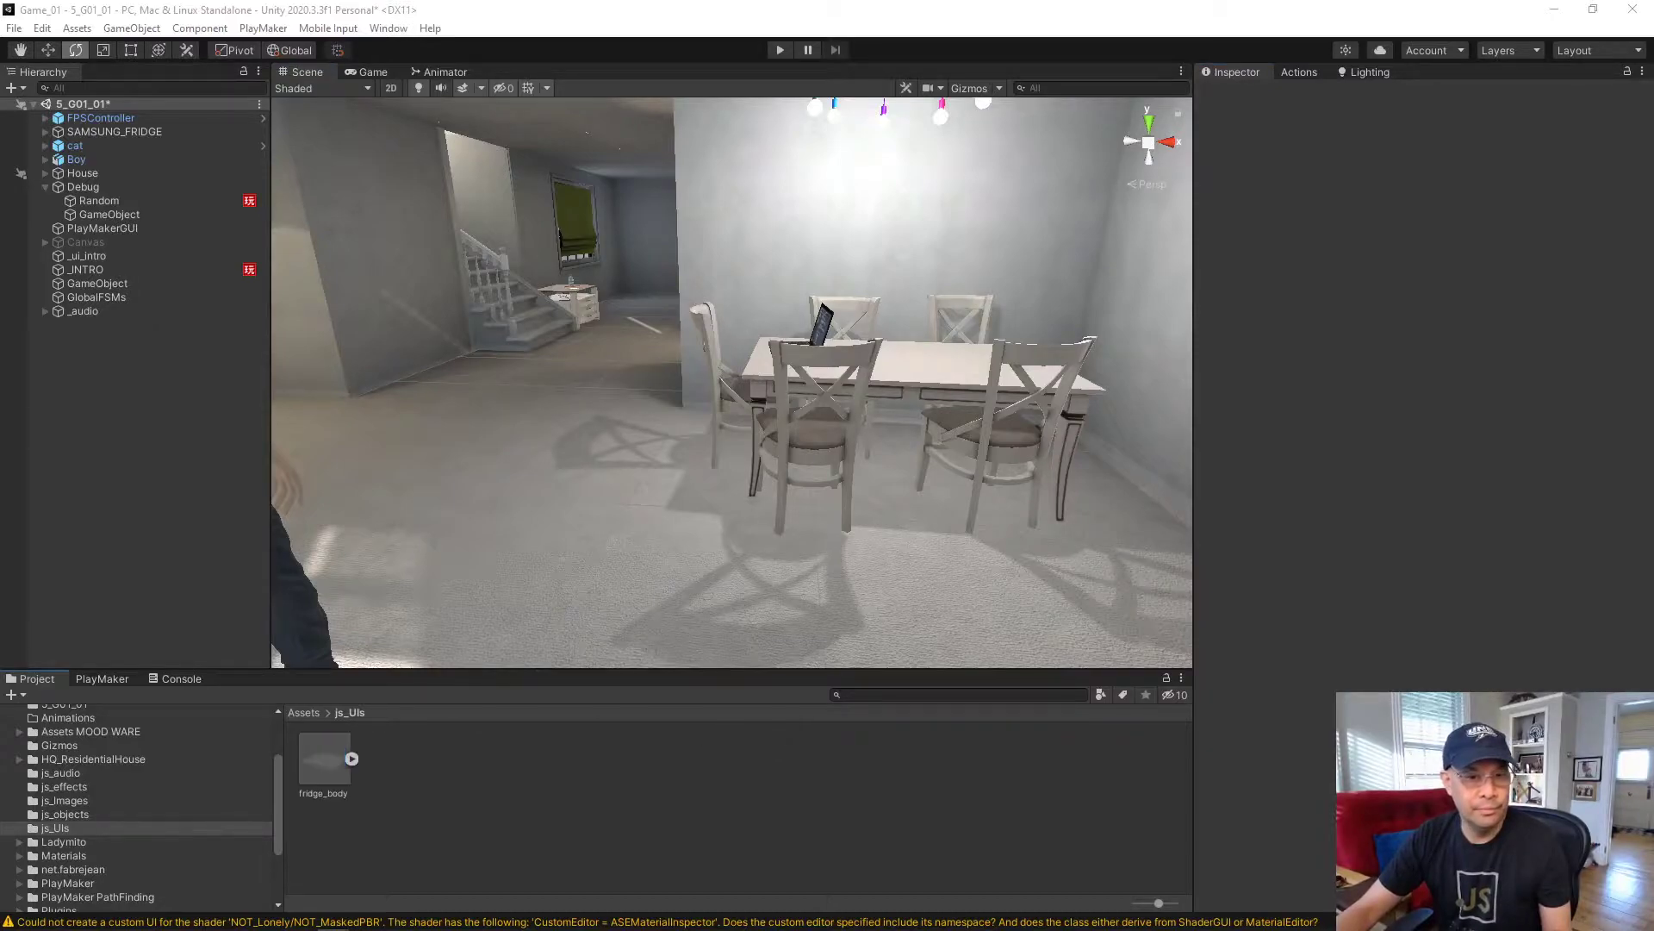
# - In Unity, place the fridge_body model in the dining room scene and delete it
pyautogui.moveTo(323, 758); pyautogui.dragTo(683, 532)
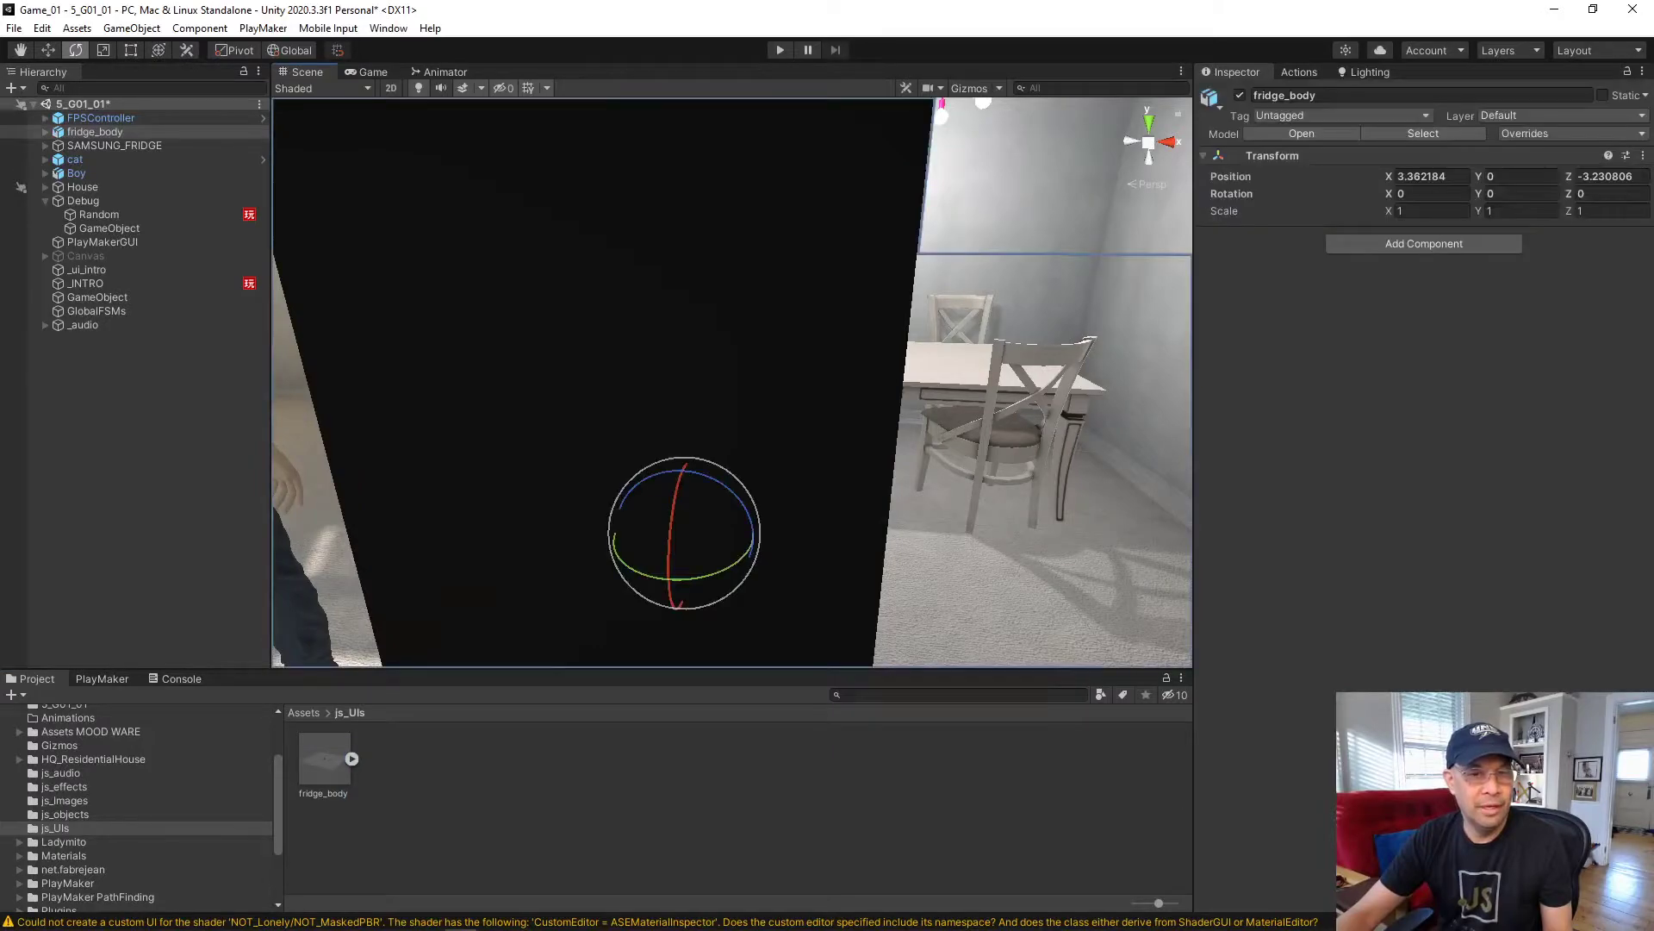
pyautogui.press('r')
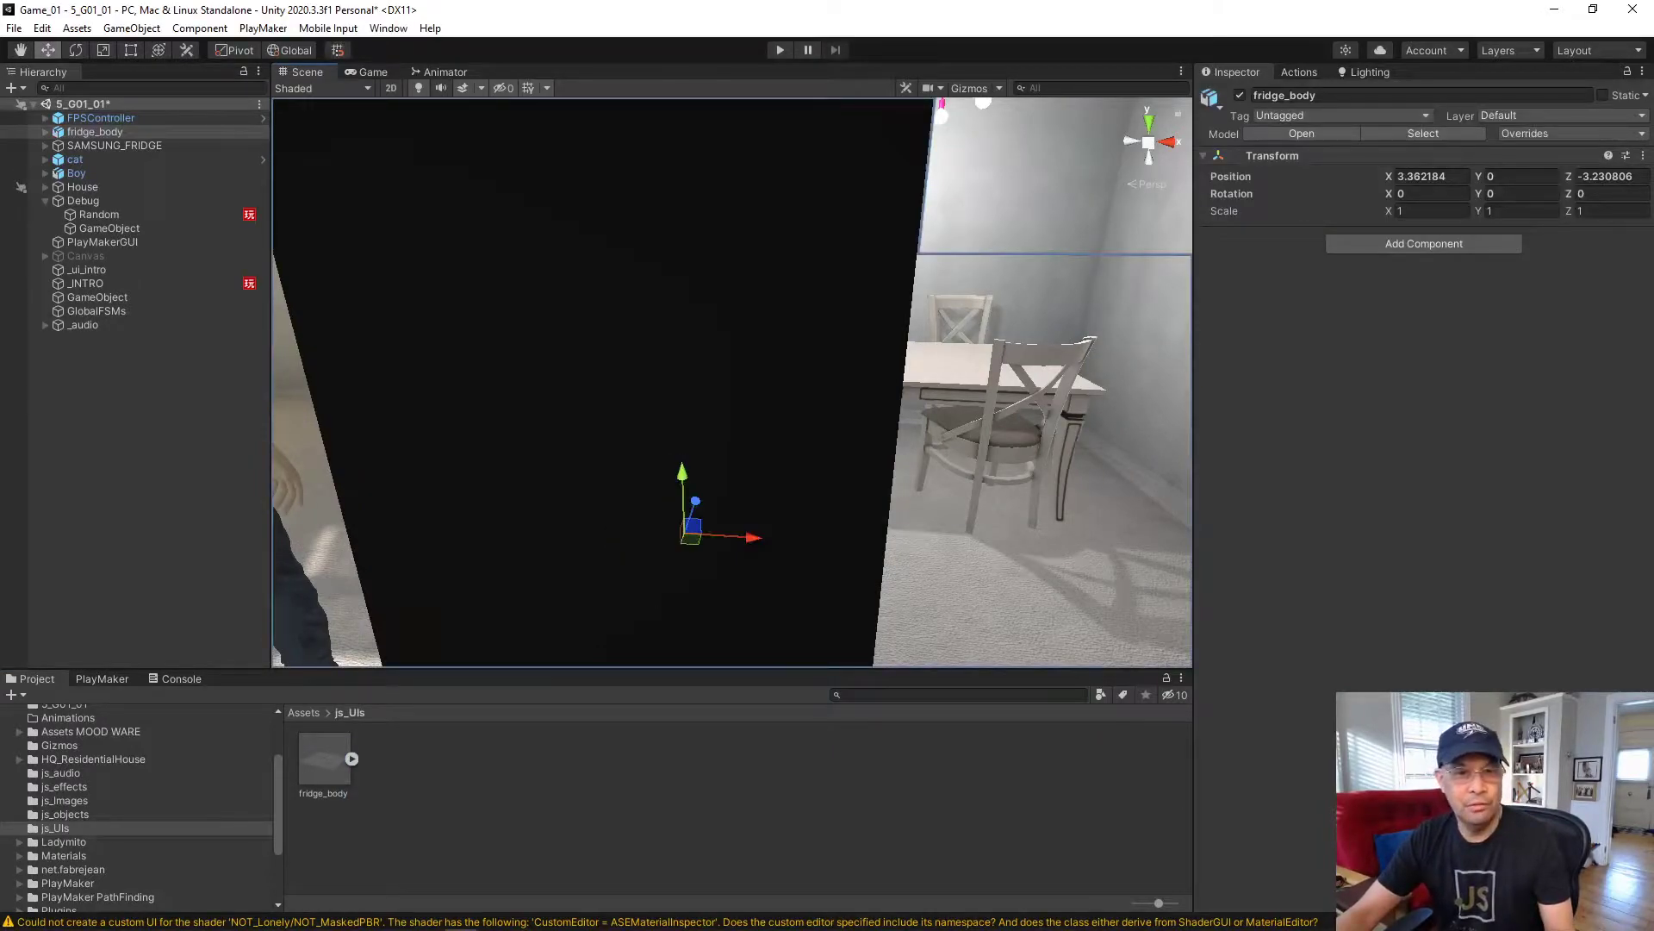
pyautogui.press('Delete')
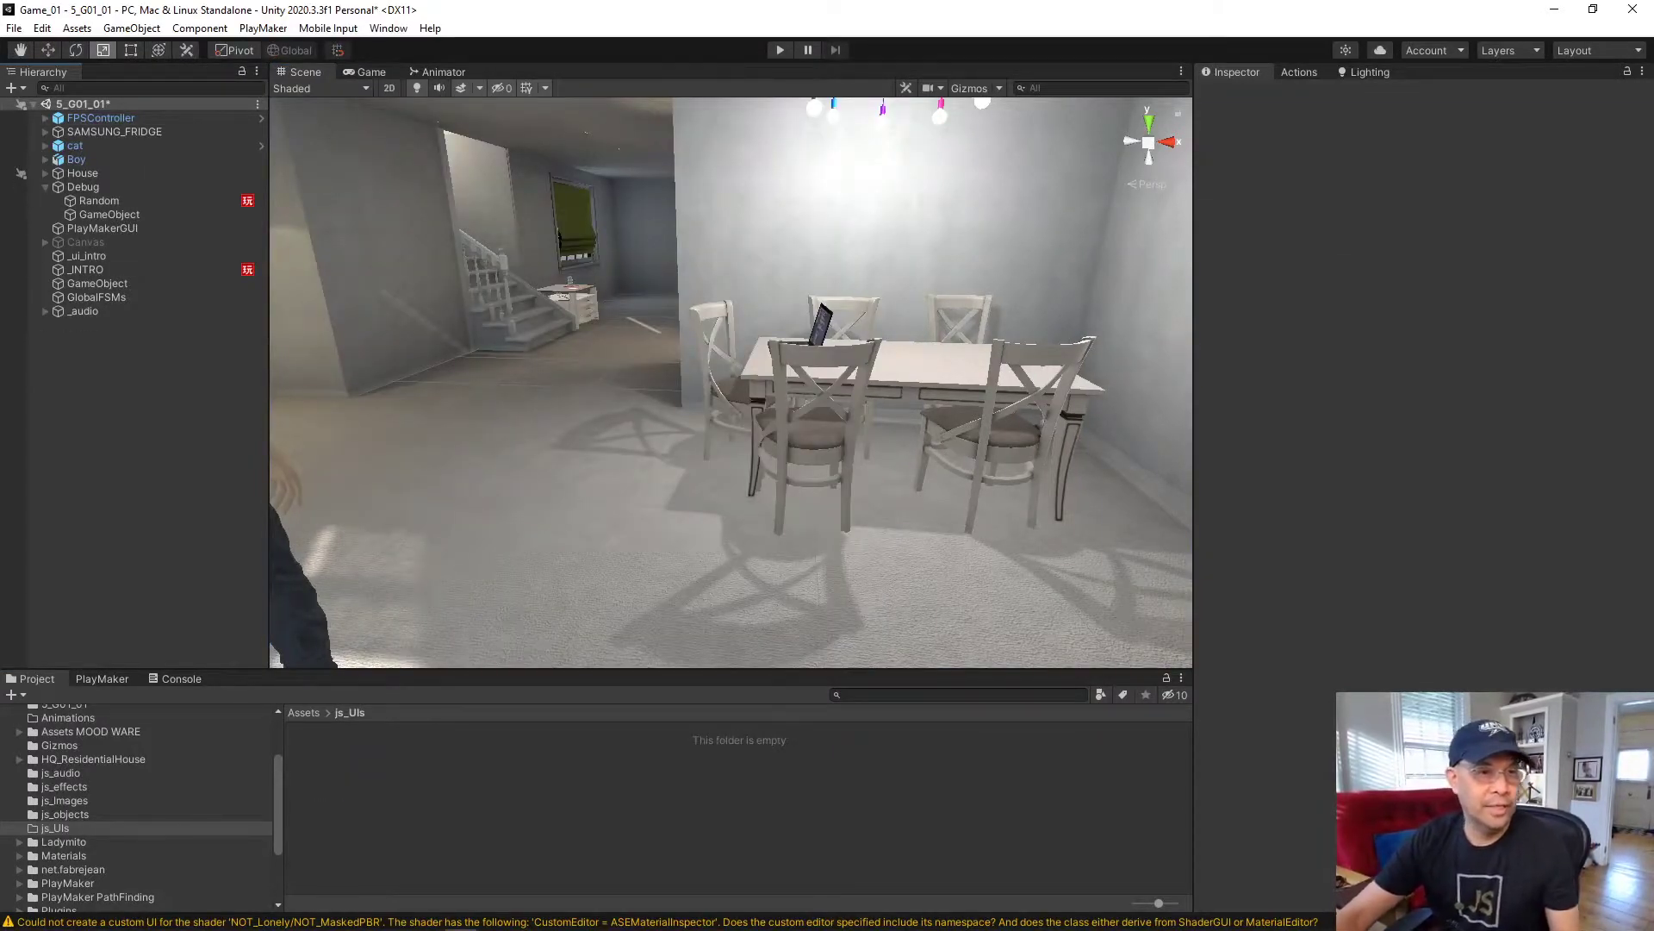
# - Create a 3D cube in the scene and scale it down to about 0.19 along X
pyautogui.rightClick(74, 368)
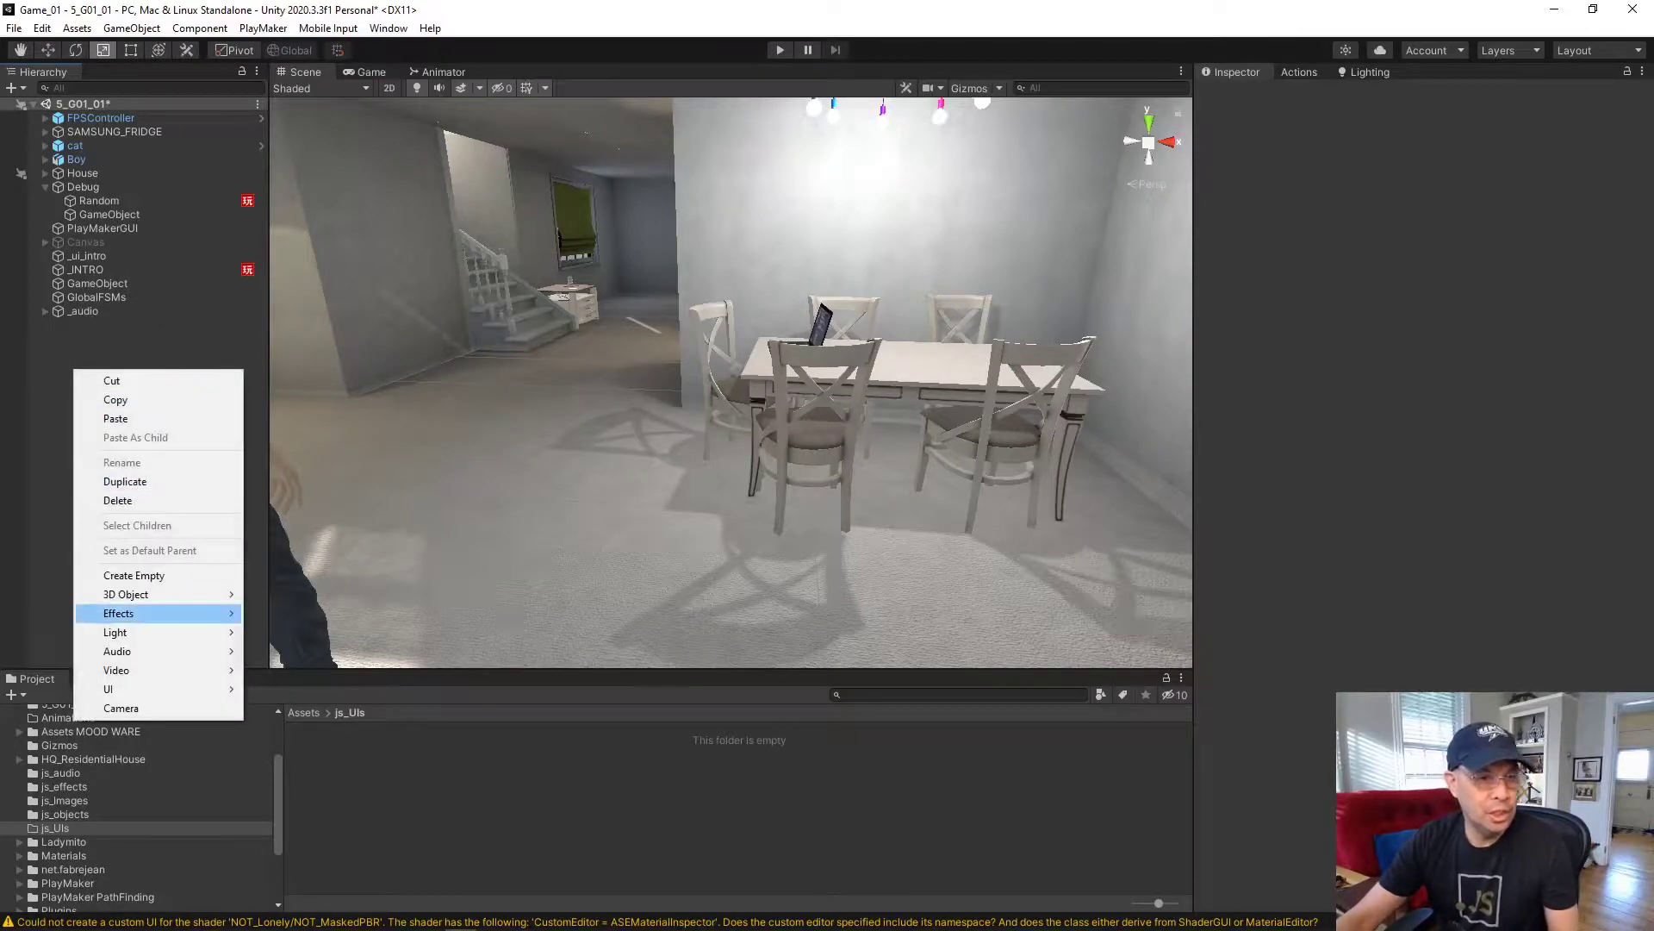
pyautogui.moveTo(130, 593)
pyautogui.click(281, 594)
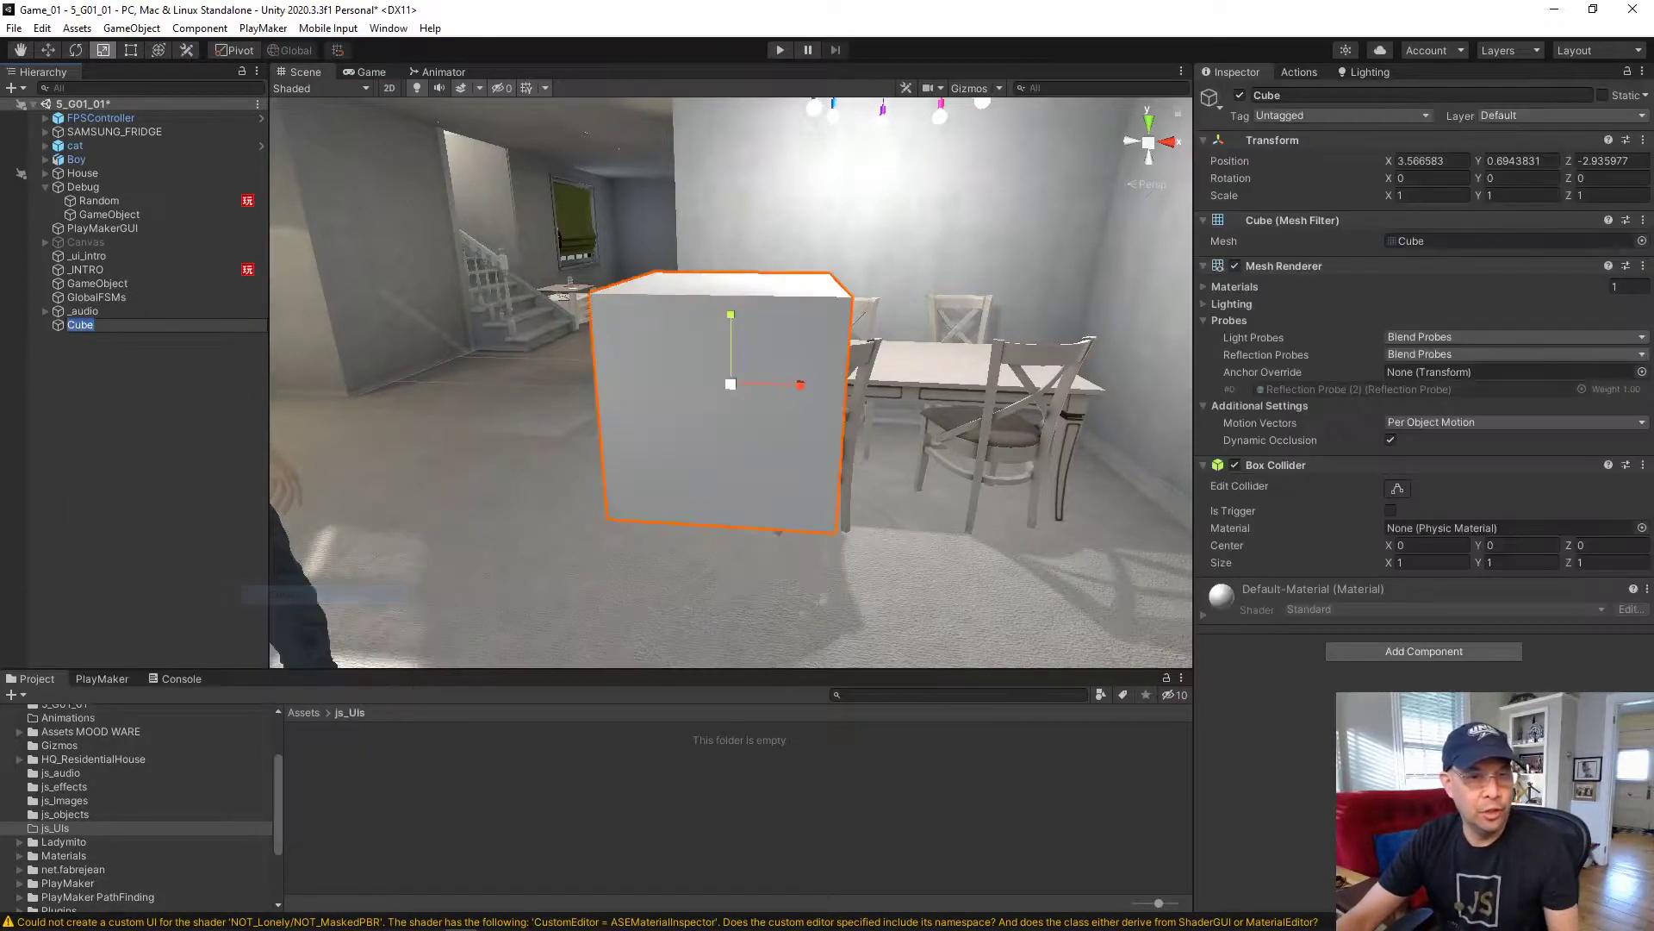
pyautogui.moveTo(800, 384); pyautogui.dragTo(743, 384)
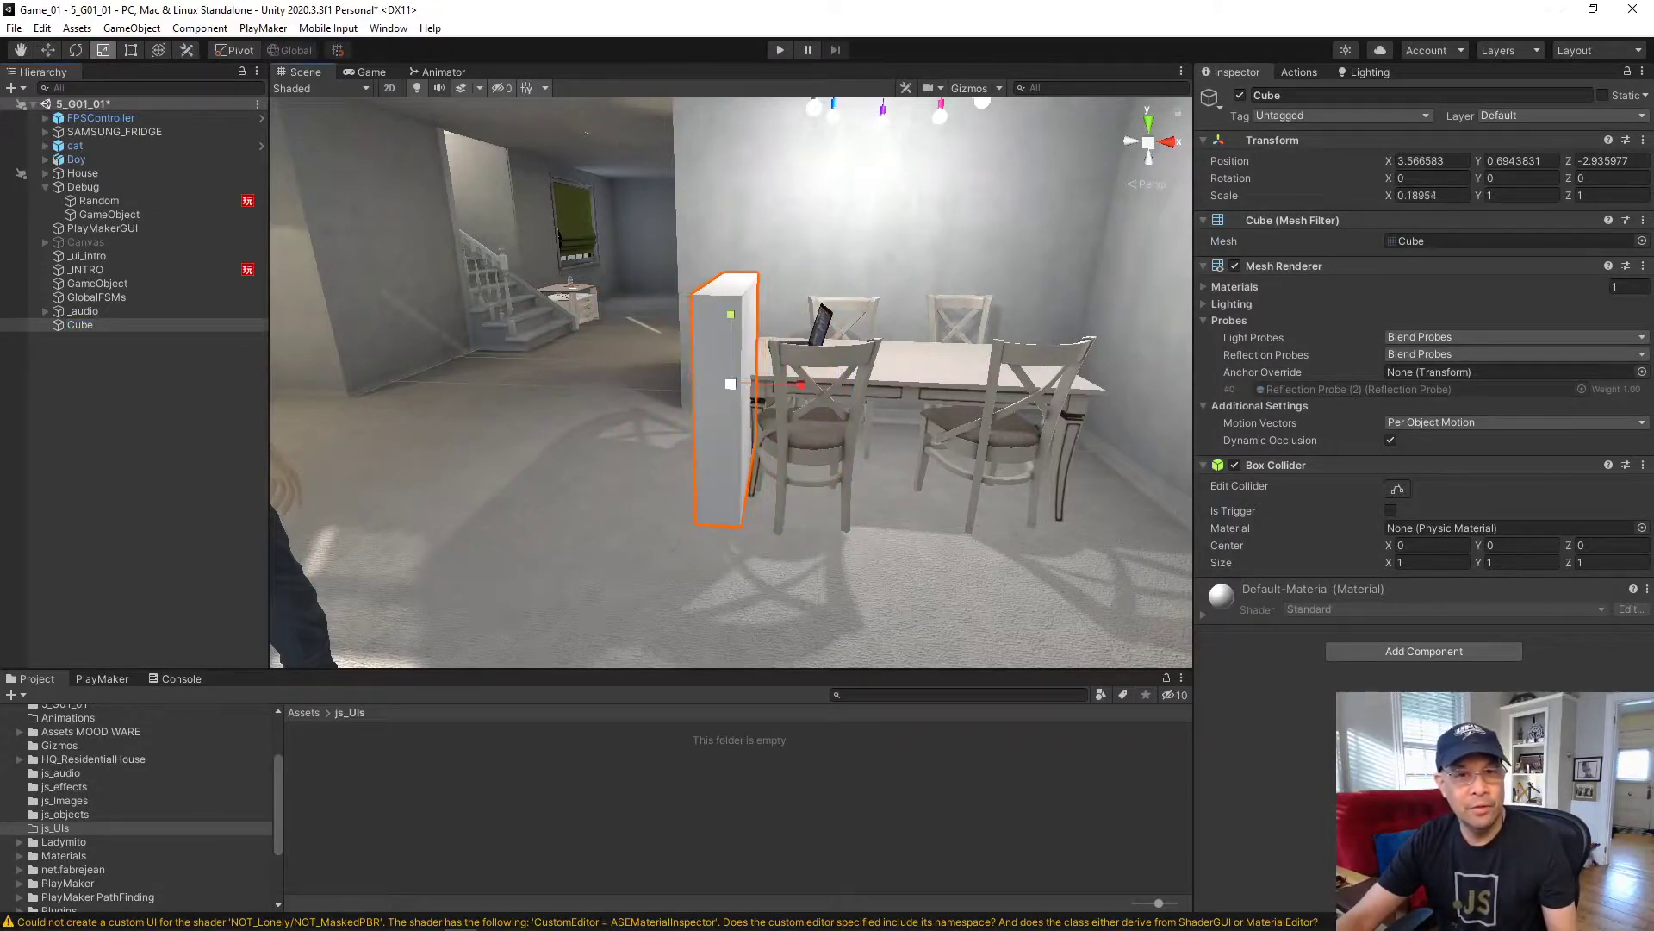
# - Rotate the thin cube back and forth about its vertical axis, leaving it at about -0.86° in Y
pyautogui.press('e')
pyautogui.moveTo(731, 404); pyautogui.dragTo(664, 385)
pyautogui.moveTo(554, 403); pyautogui.dragTo(732, 403)
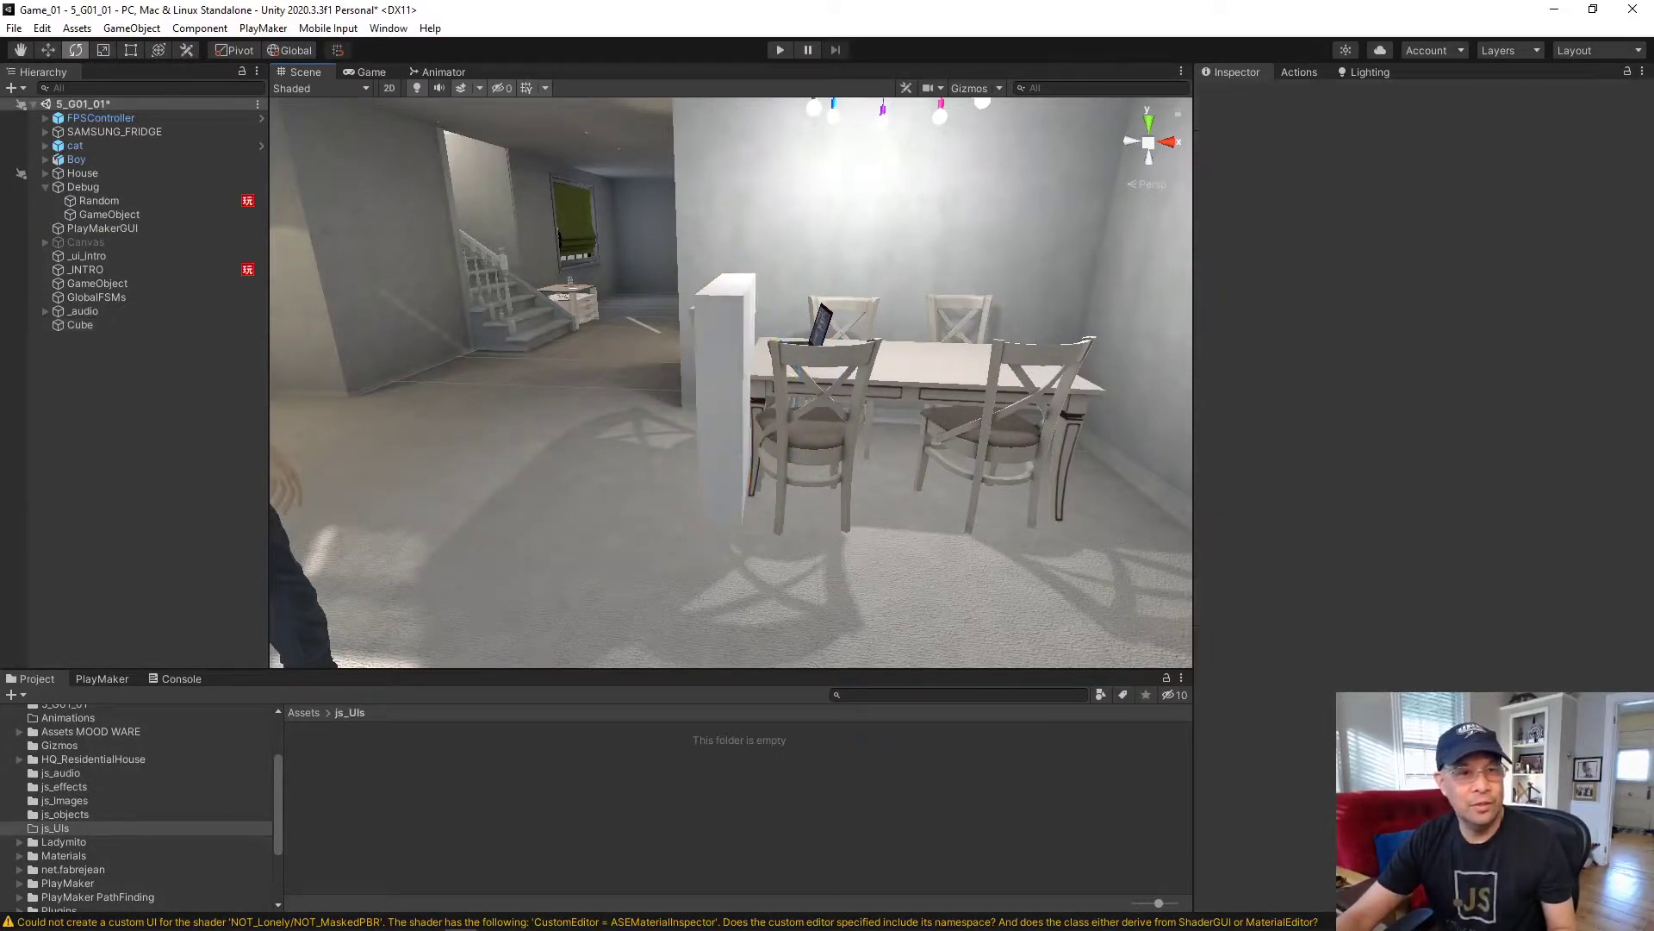
# - Duplicate the thin cube, scale Cube to about 0.05 × 0.26 × 0.32 and move it to 3.572, 0.894, -3.411
pyautogui.click(21, 326)
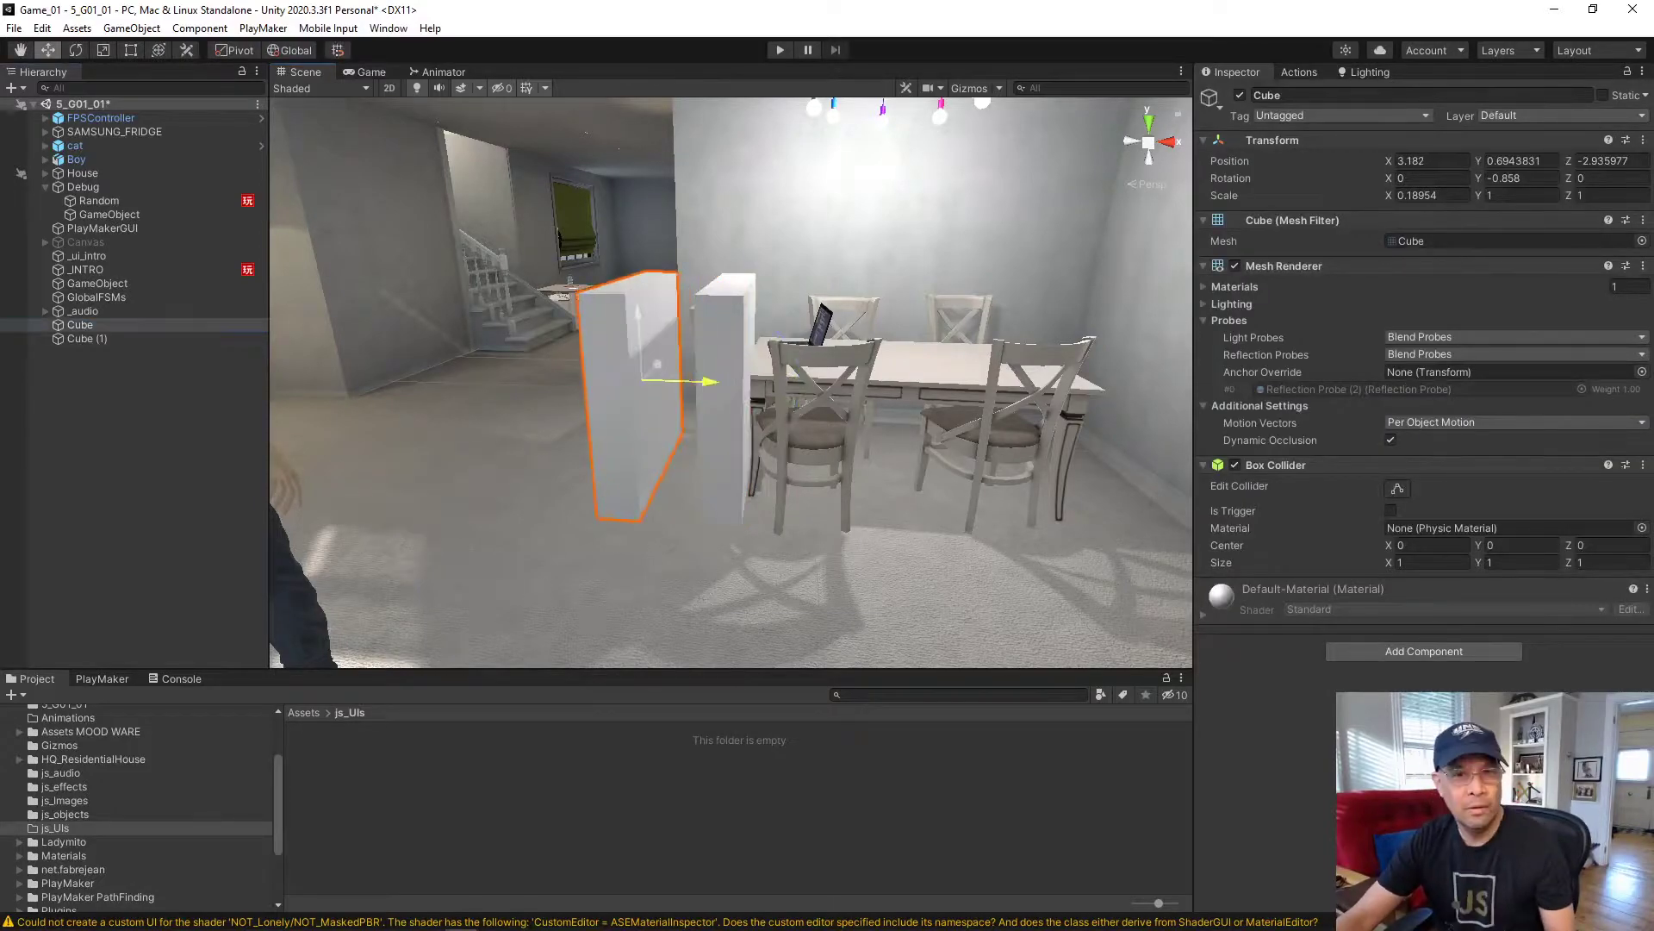
pyautogui.moveTo(711, 381); pyautogui.dragTo(709, 382)
pyautogui.press('e')
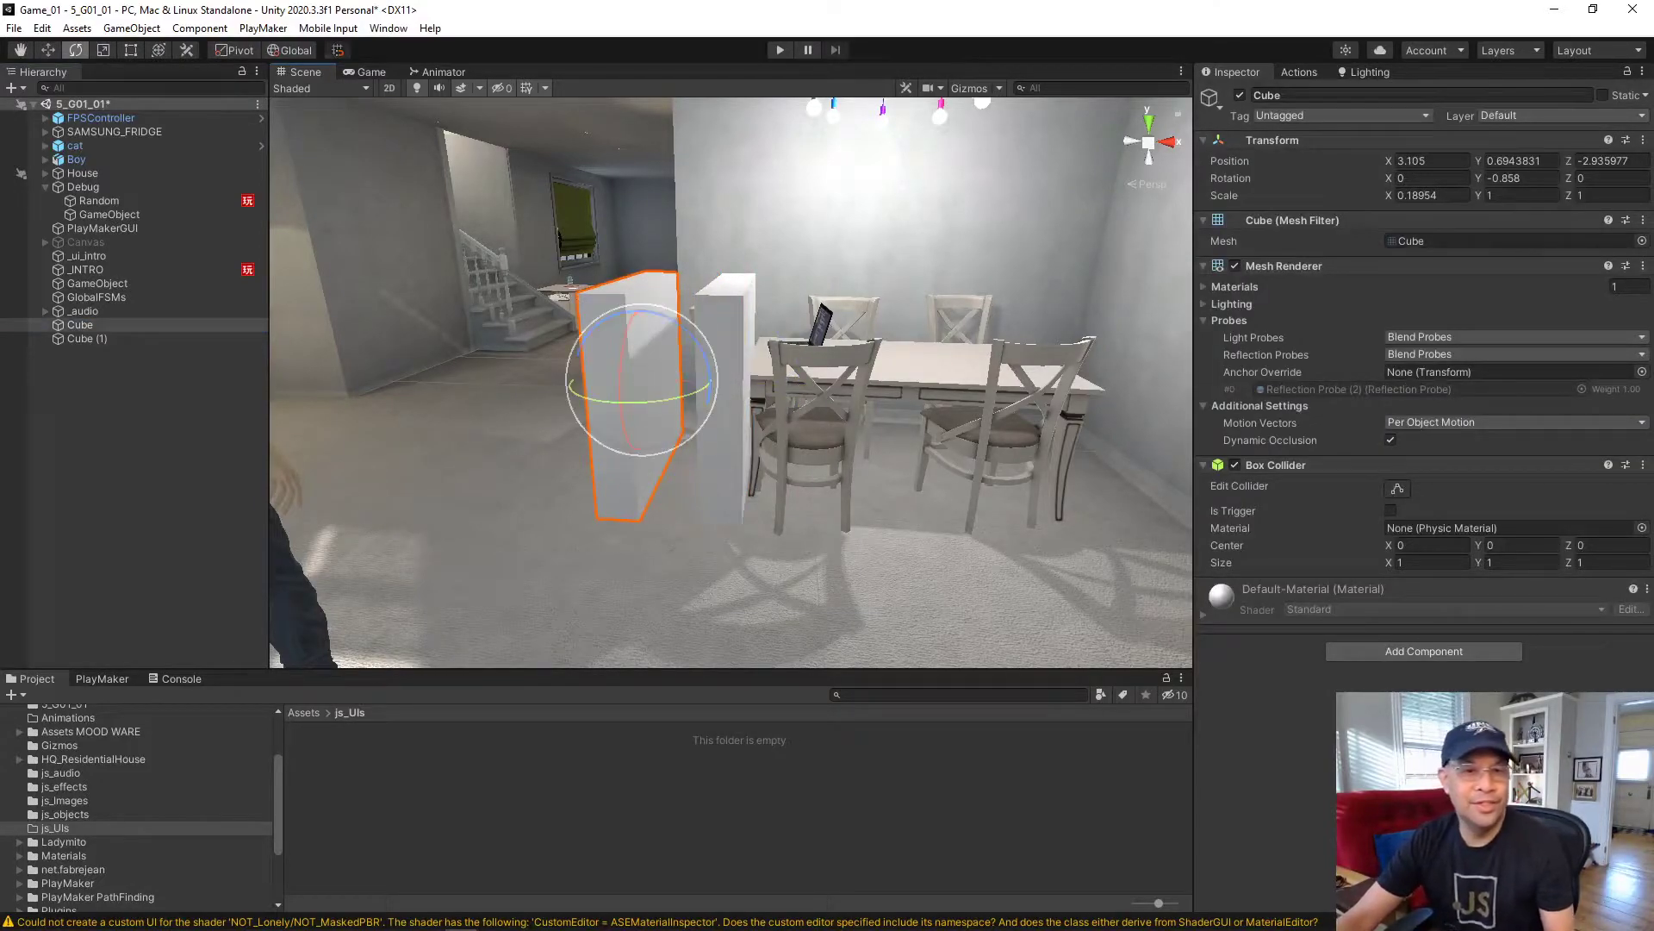
pyautogui.press('w')
pyautogui.moveTo(766, 442); pyautogui.dragTo(786, 373)
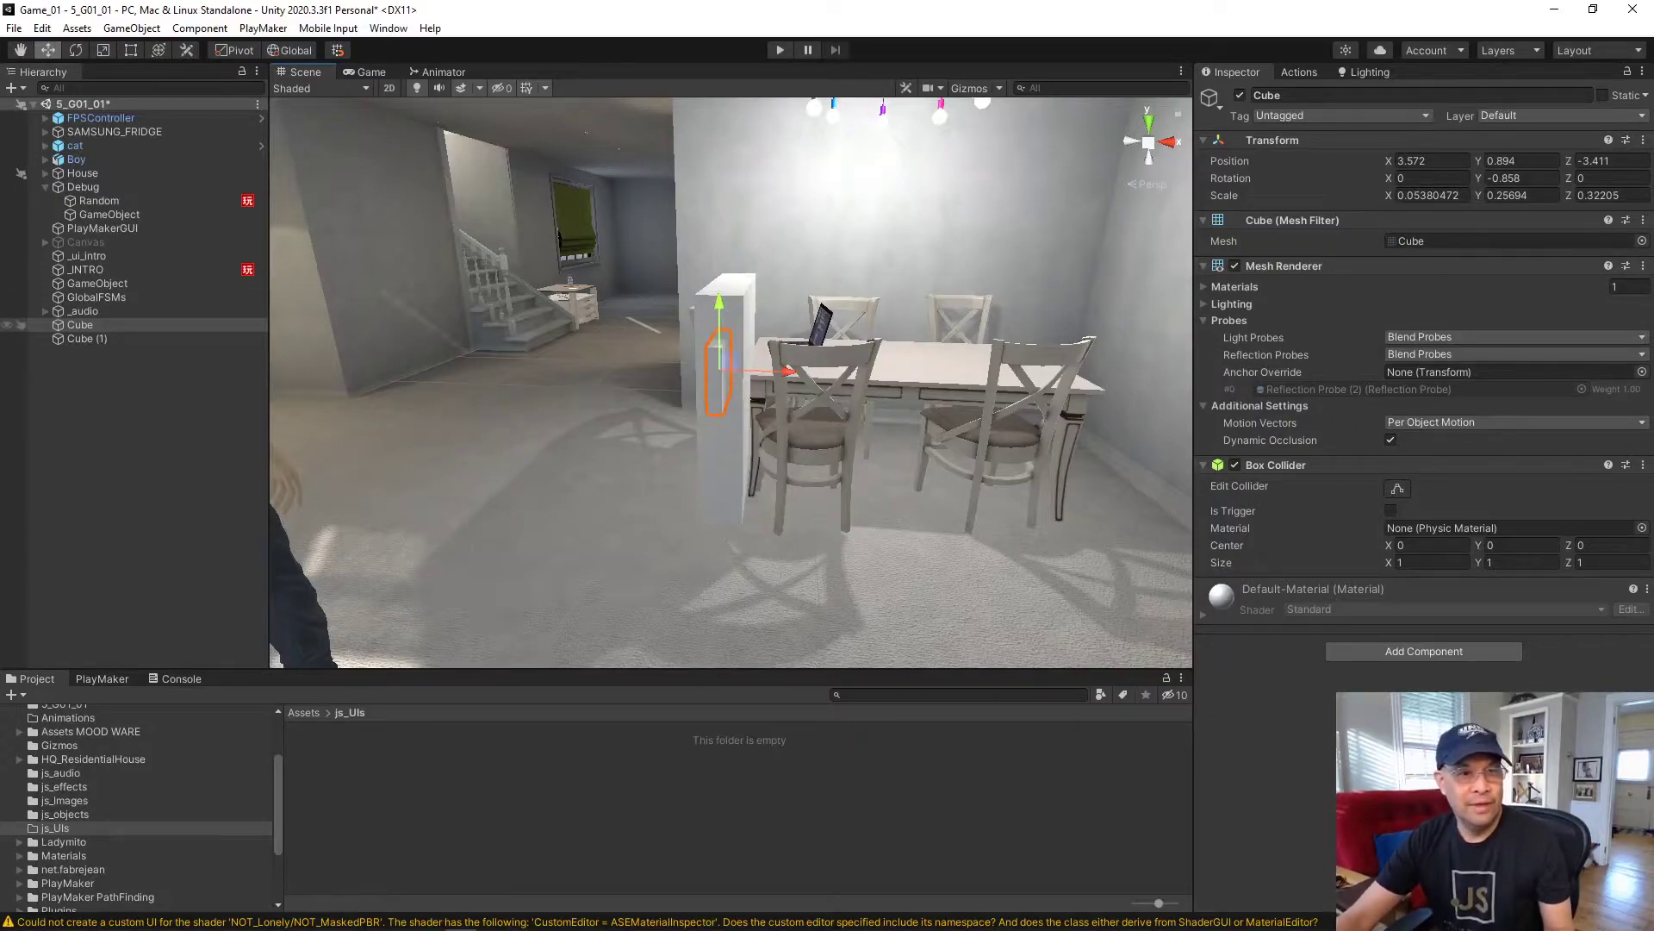
# - Compare the two cubes and make the large Cube (1) a child of the small Cube
pyautogui.click(87, 338)
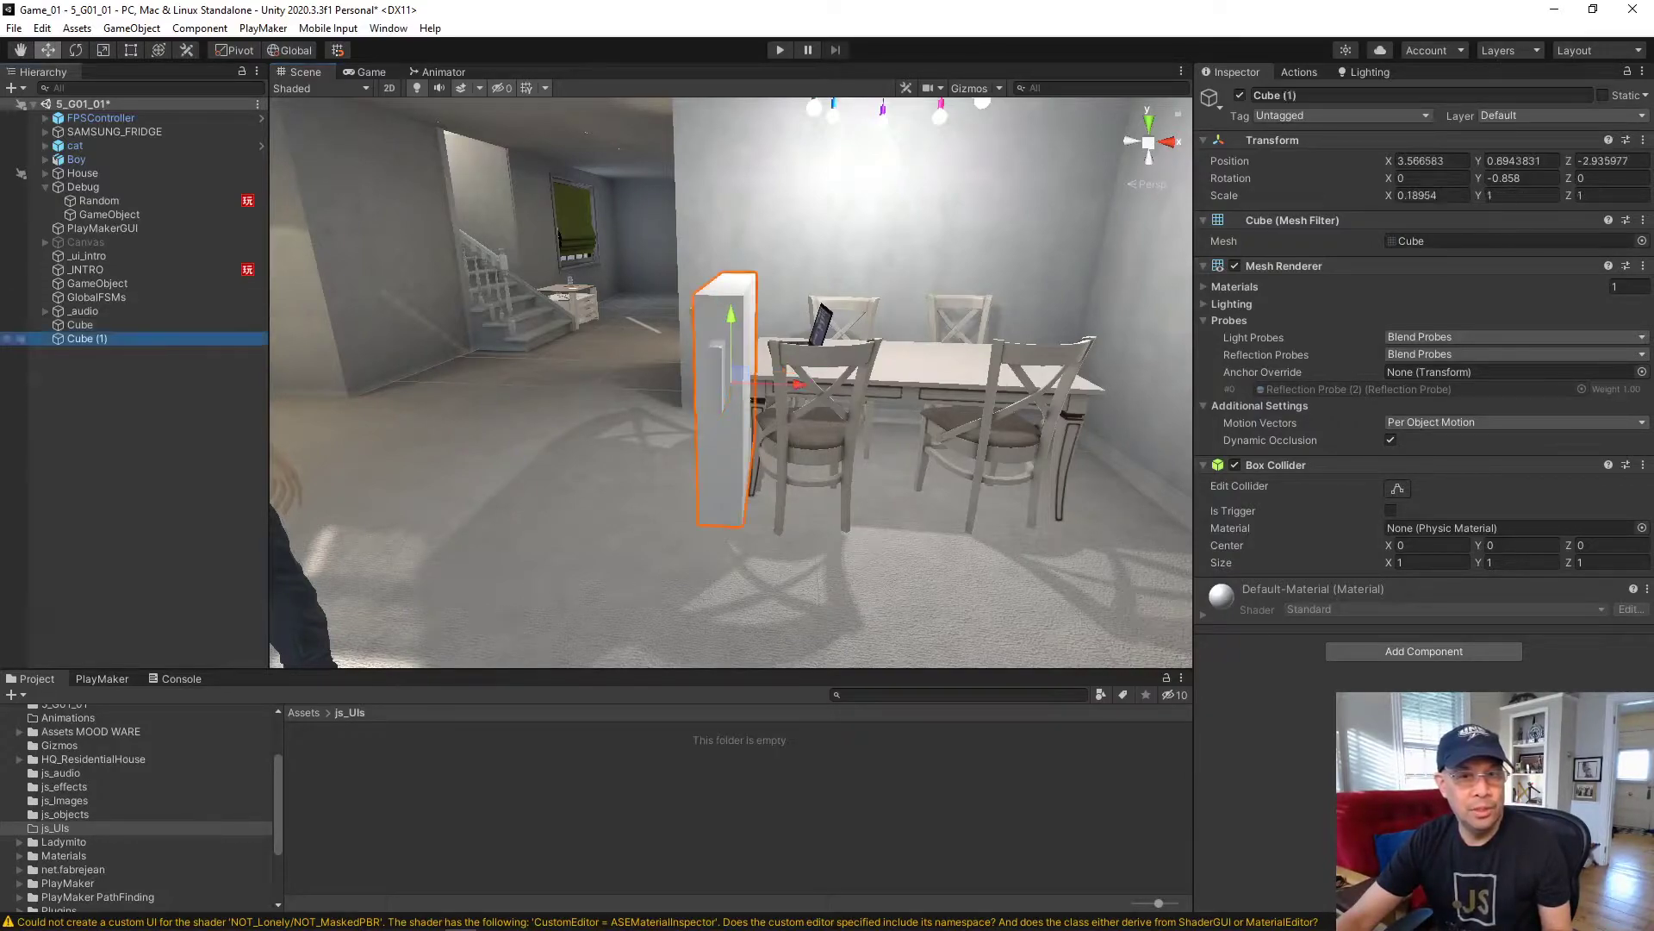
pyautogui.click(80, 324)
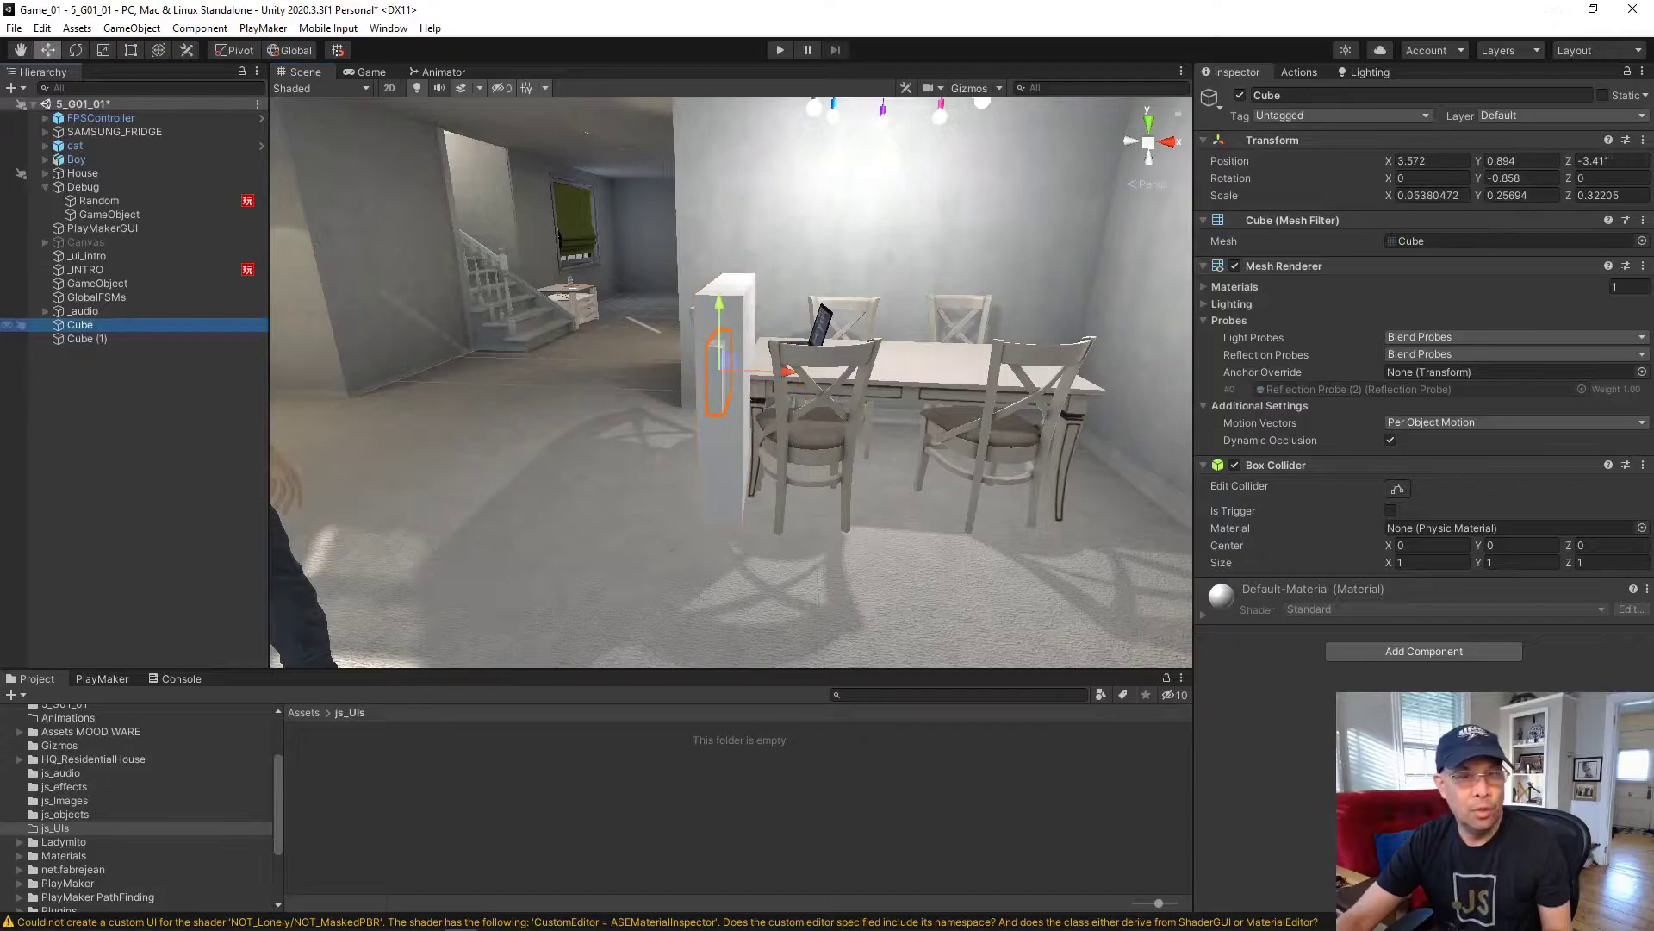
pyautogui.click(87, 338)
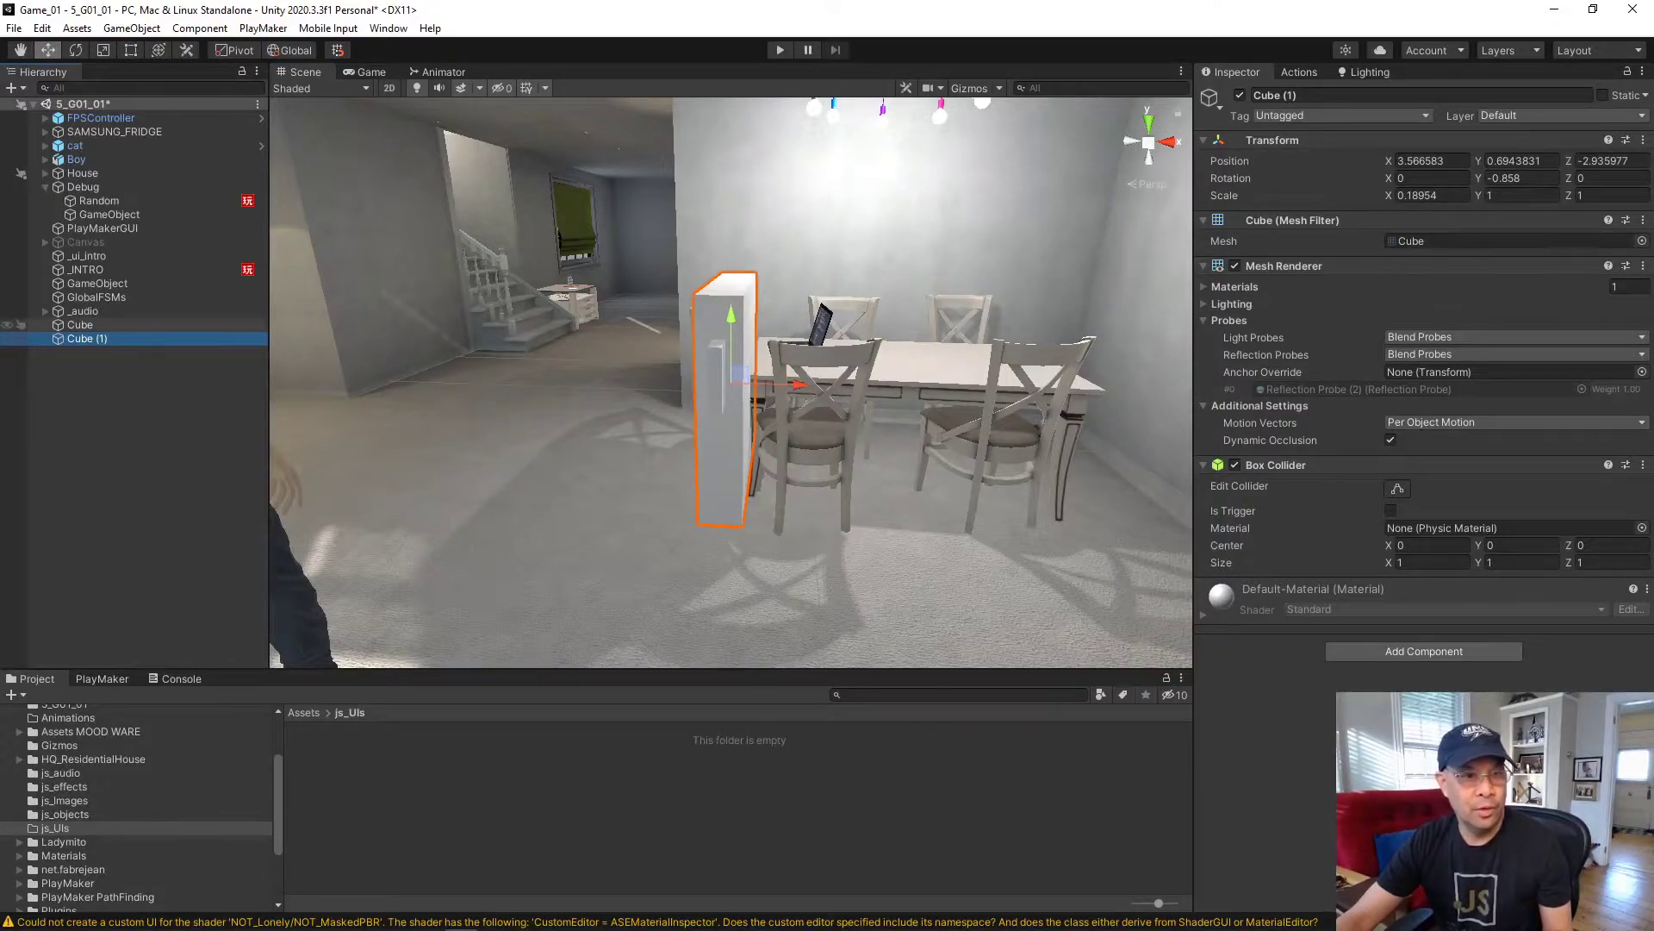
pyautogui.click(79, 324)
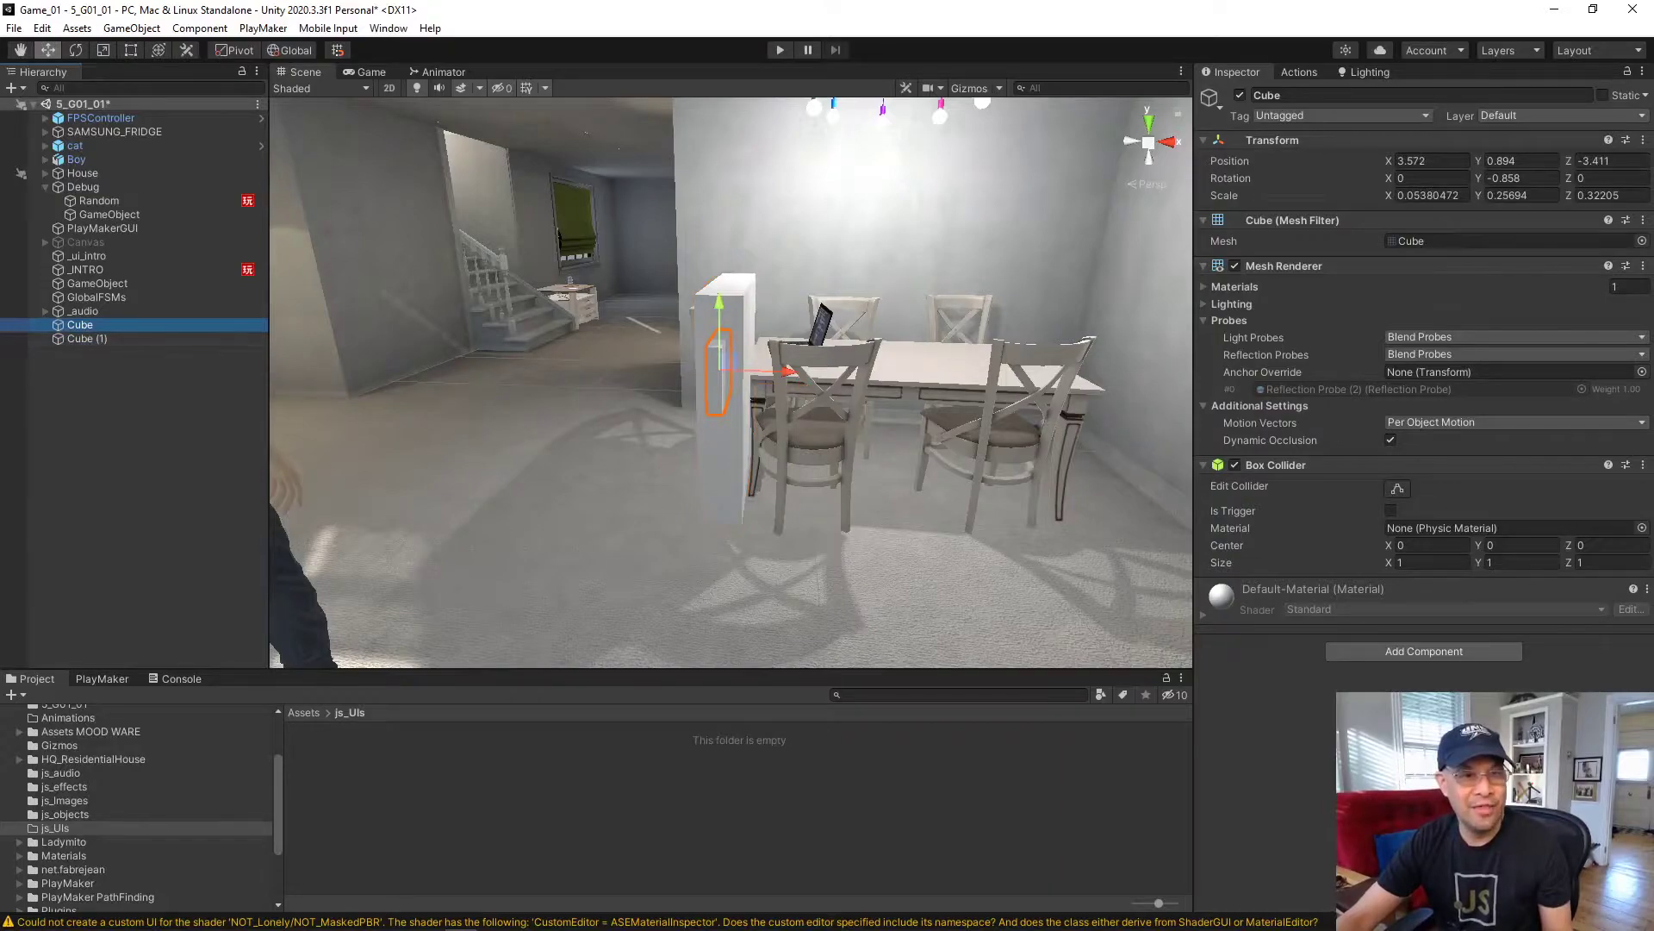
pyautogui.moveTo(87, 339); pyautogui.dragTo(83, 325)
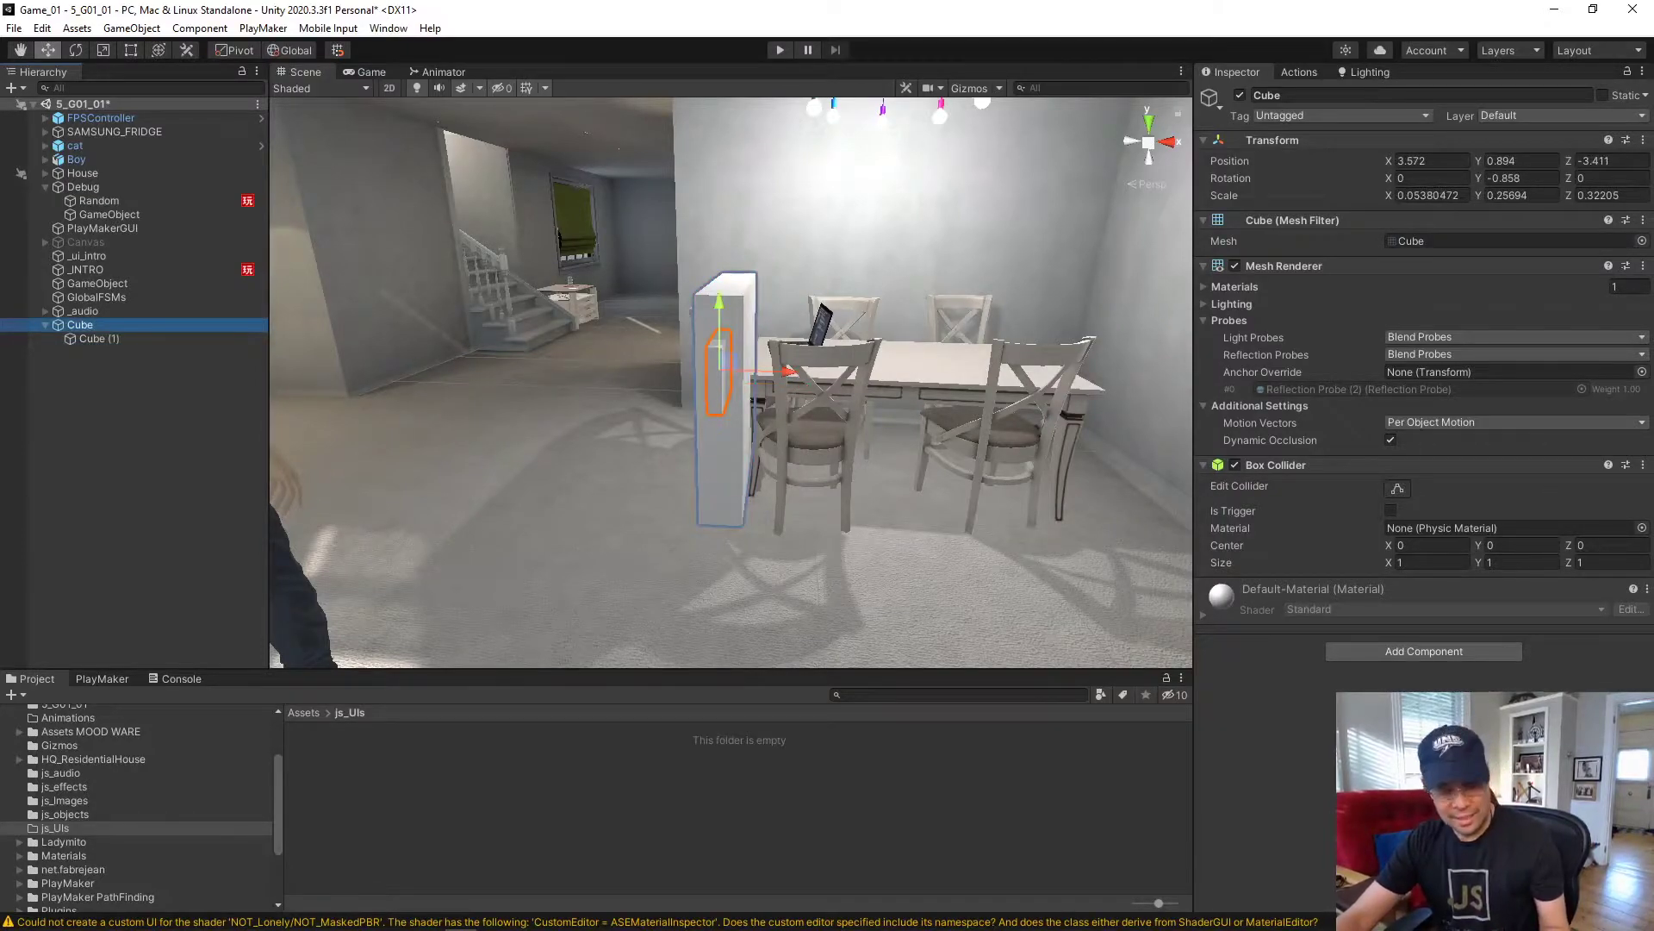
# - Switch the handle position to Center, try rotating the parent Cube about its vertical axis, and undo the rotation
pyautogui.press('e')
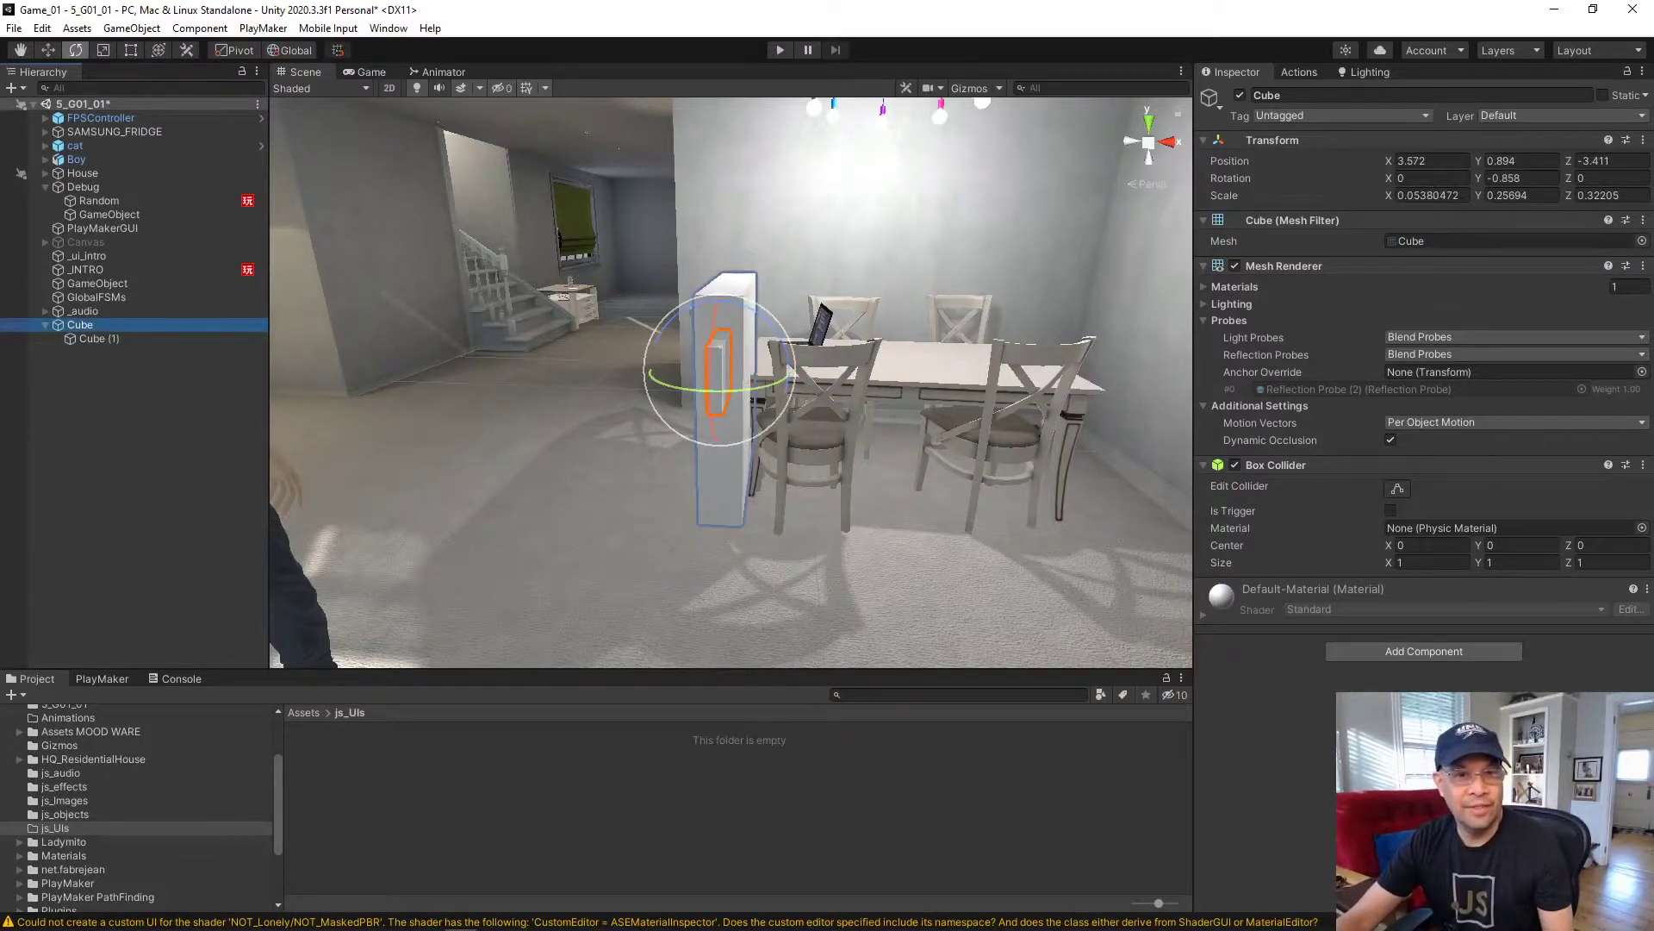
pyautogui.click(234, 50)
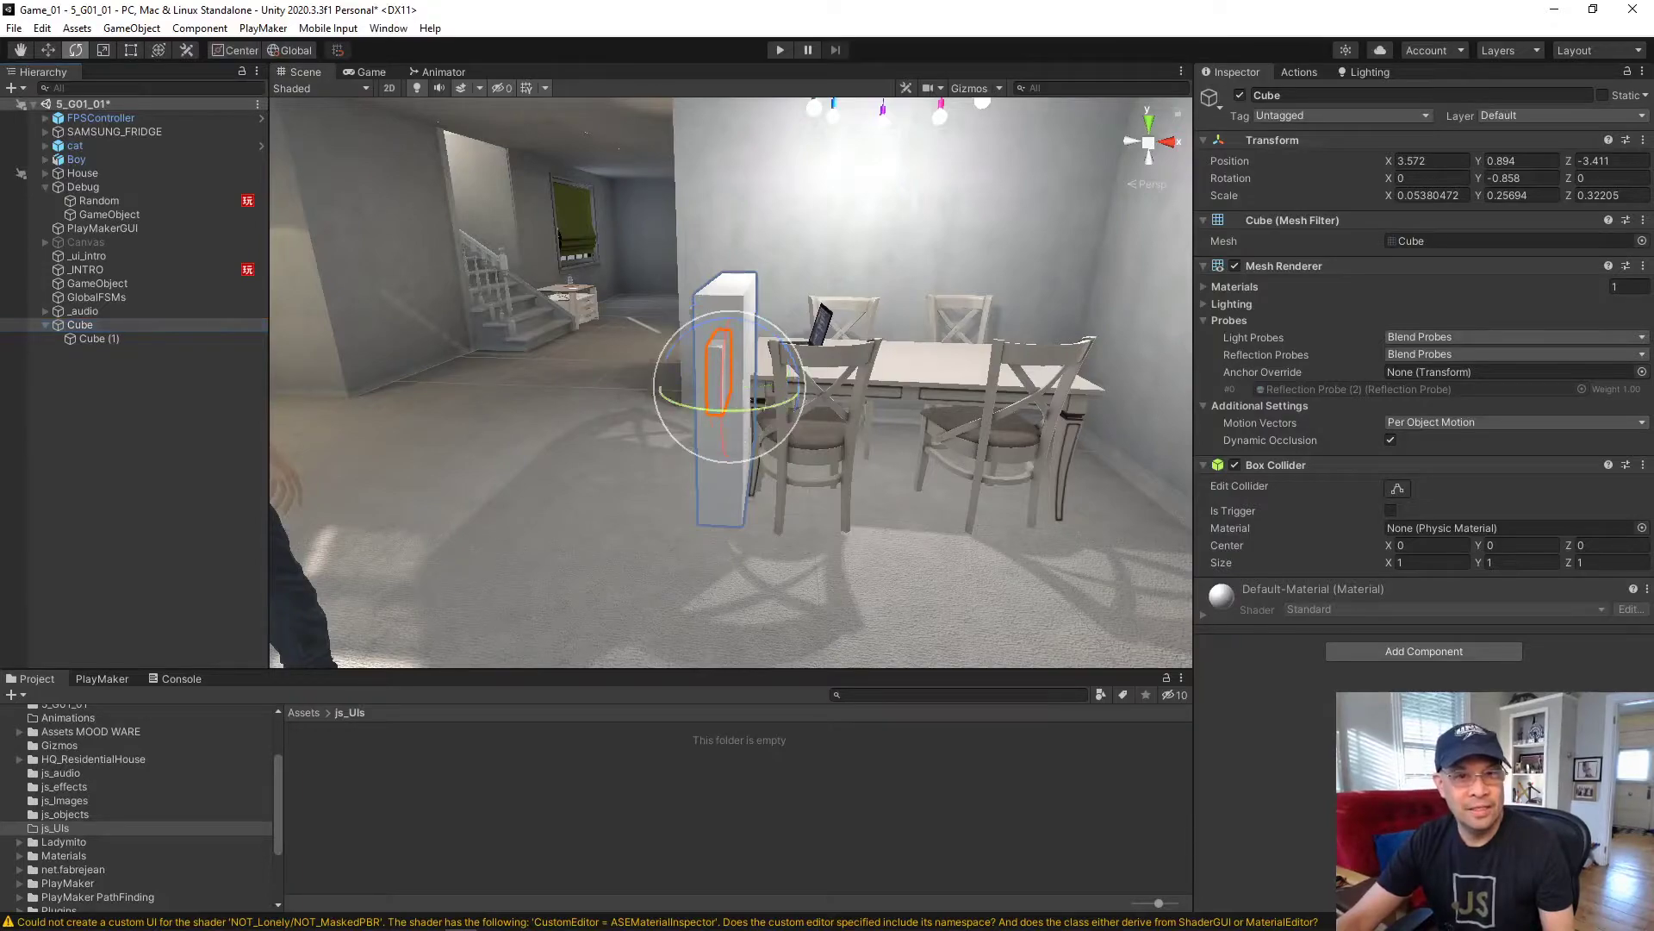
pyautogui.moveTo(766, 406)
pyautogui.mouseDown()
pyautogui.moveTo(633, 411)
pyautogui.moveTo(764, 406)
pyautogui.mouseUp()
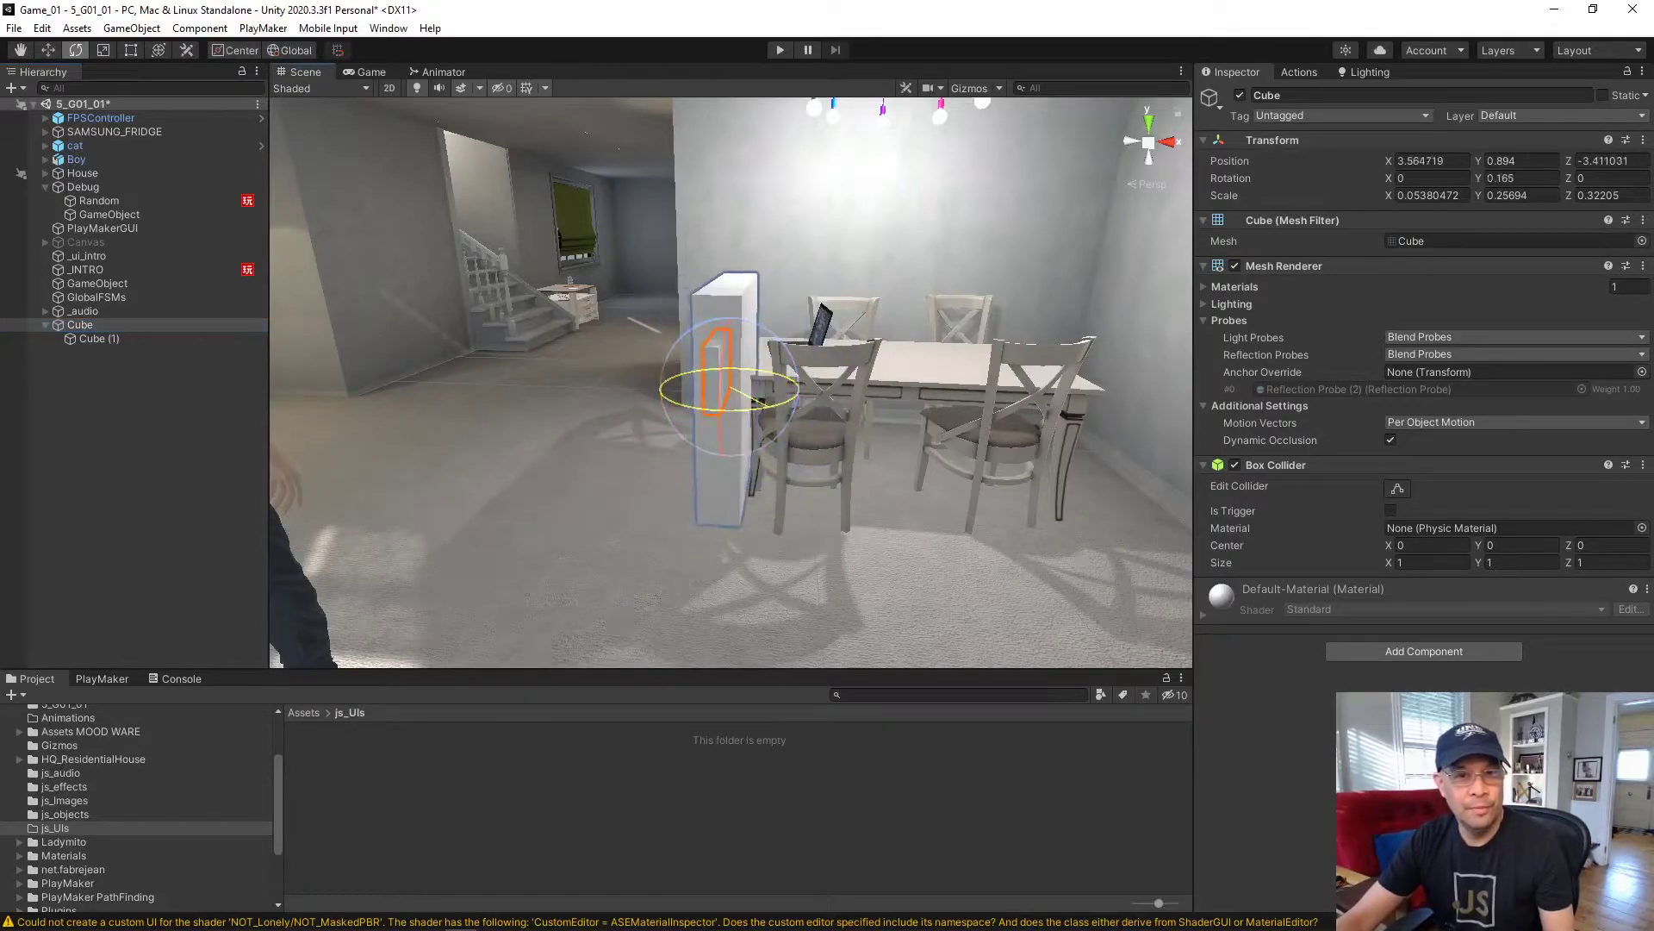
pyautogui.hotkey('ctrl', 'z')
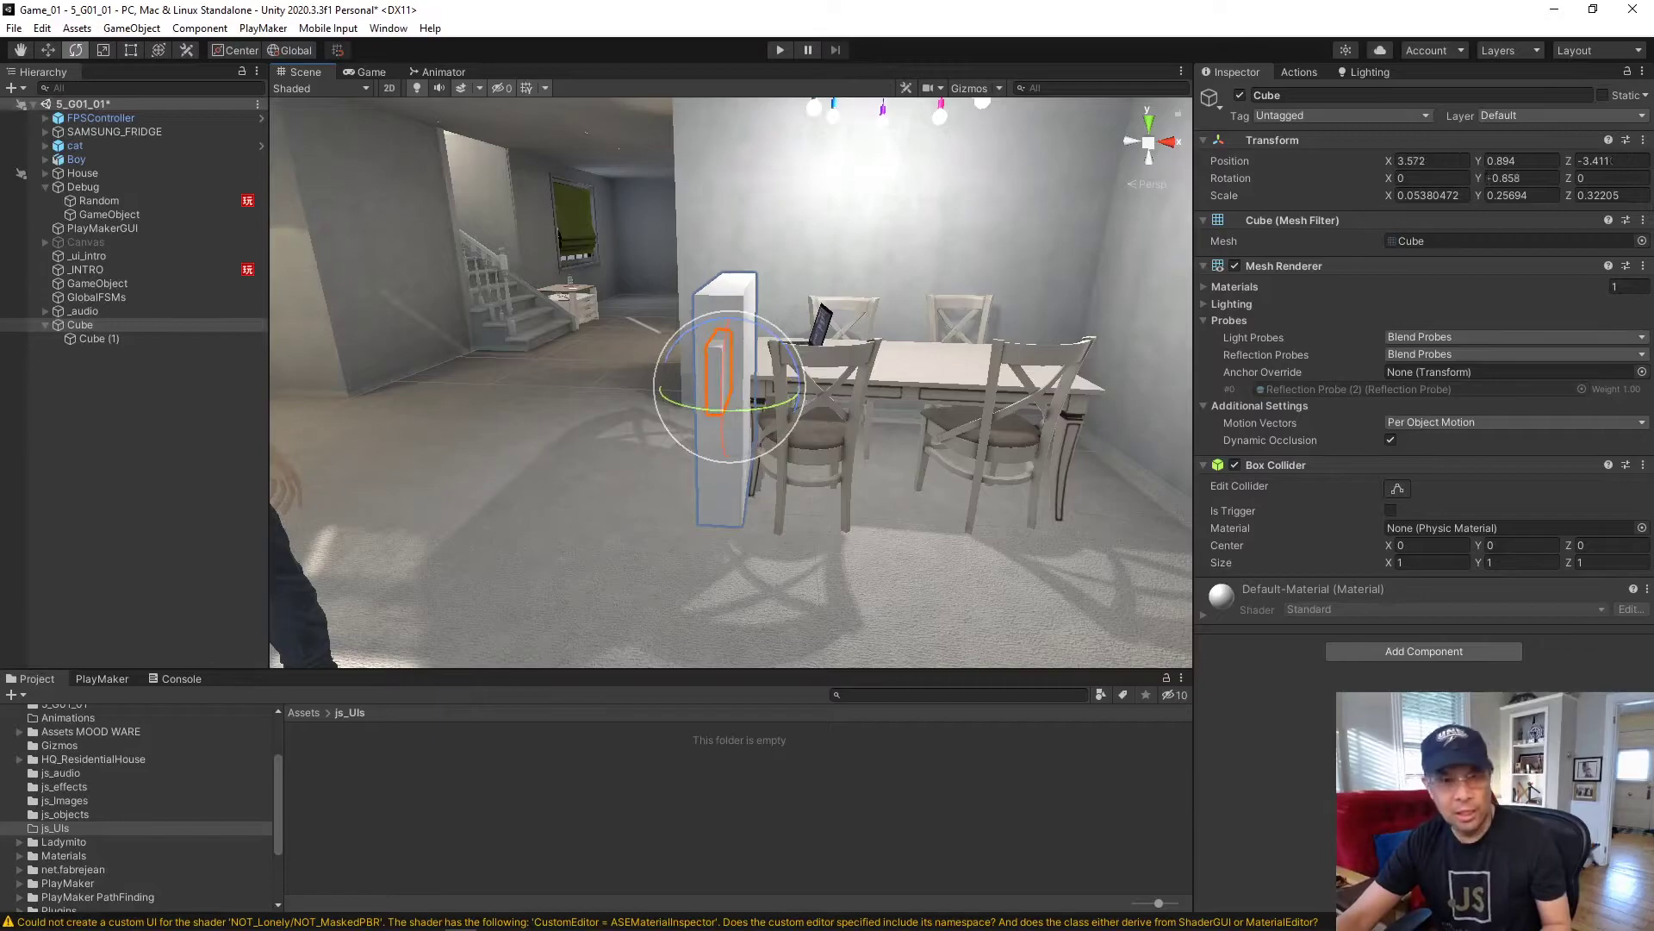
pyautogui.click(552, 431)
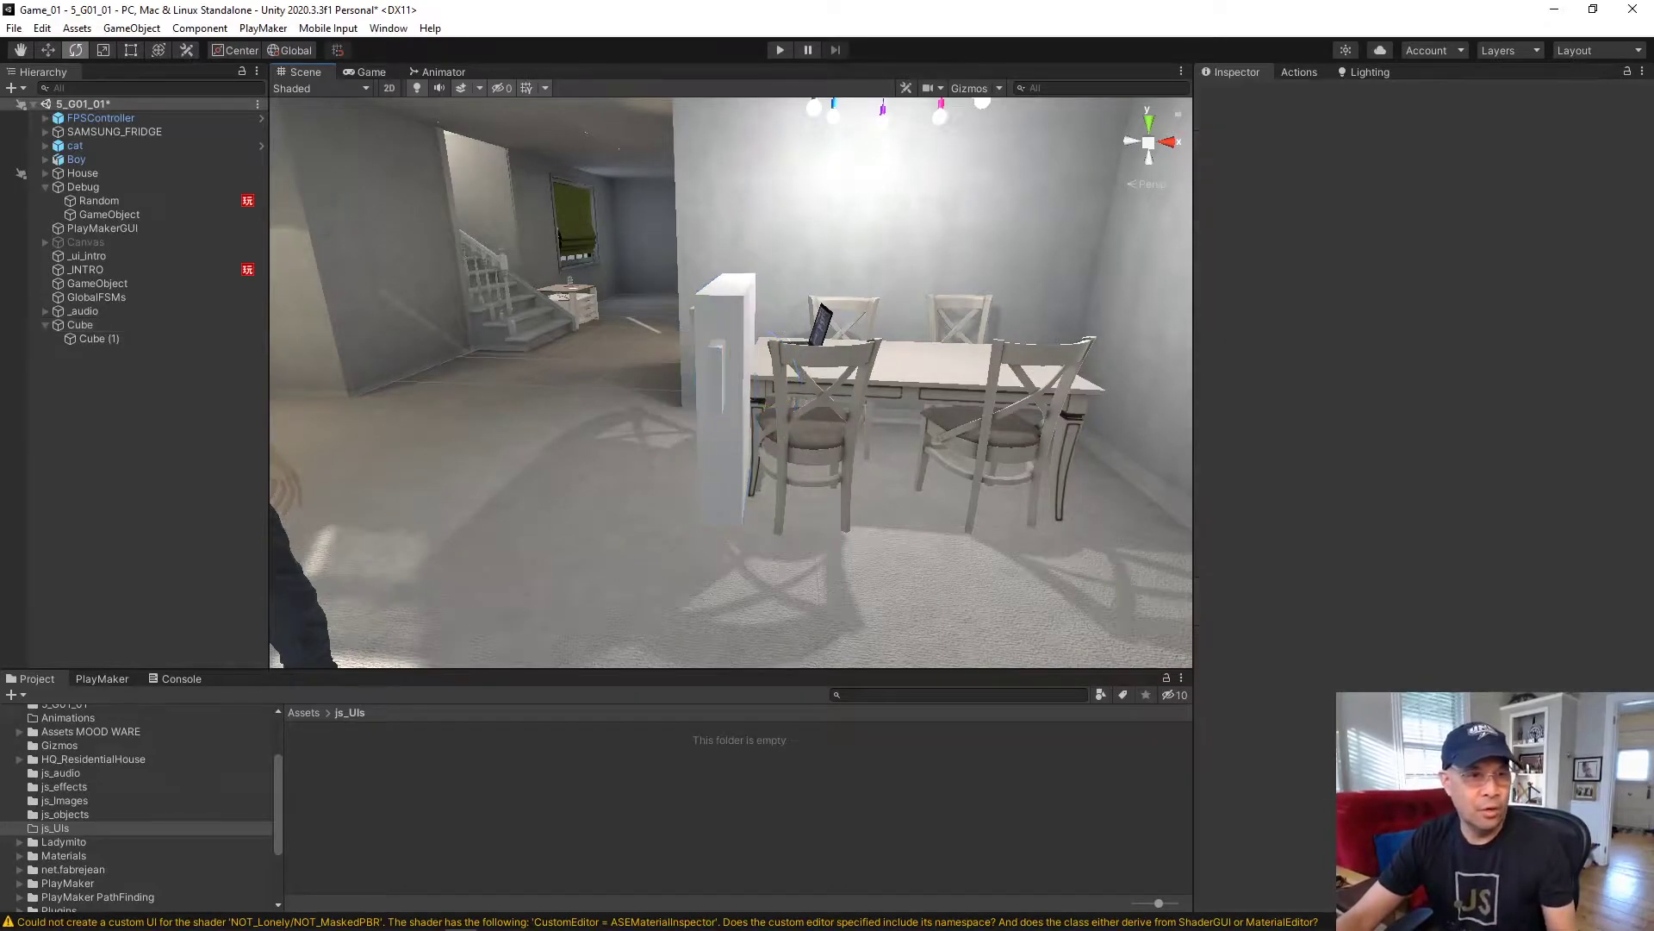
# - Switch the handle position to Pivot and rotate the parent Cube to about 82.6° around Y
pyautogui.click(80, 324)
pyautogui.press('f')
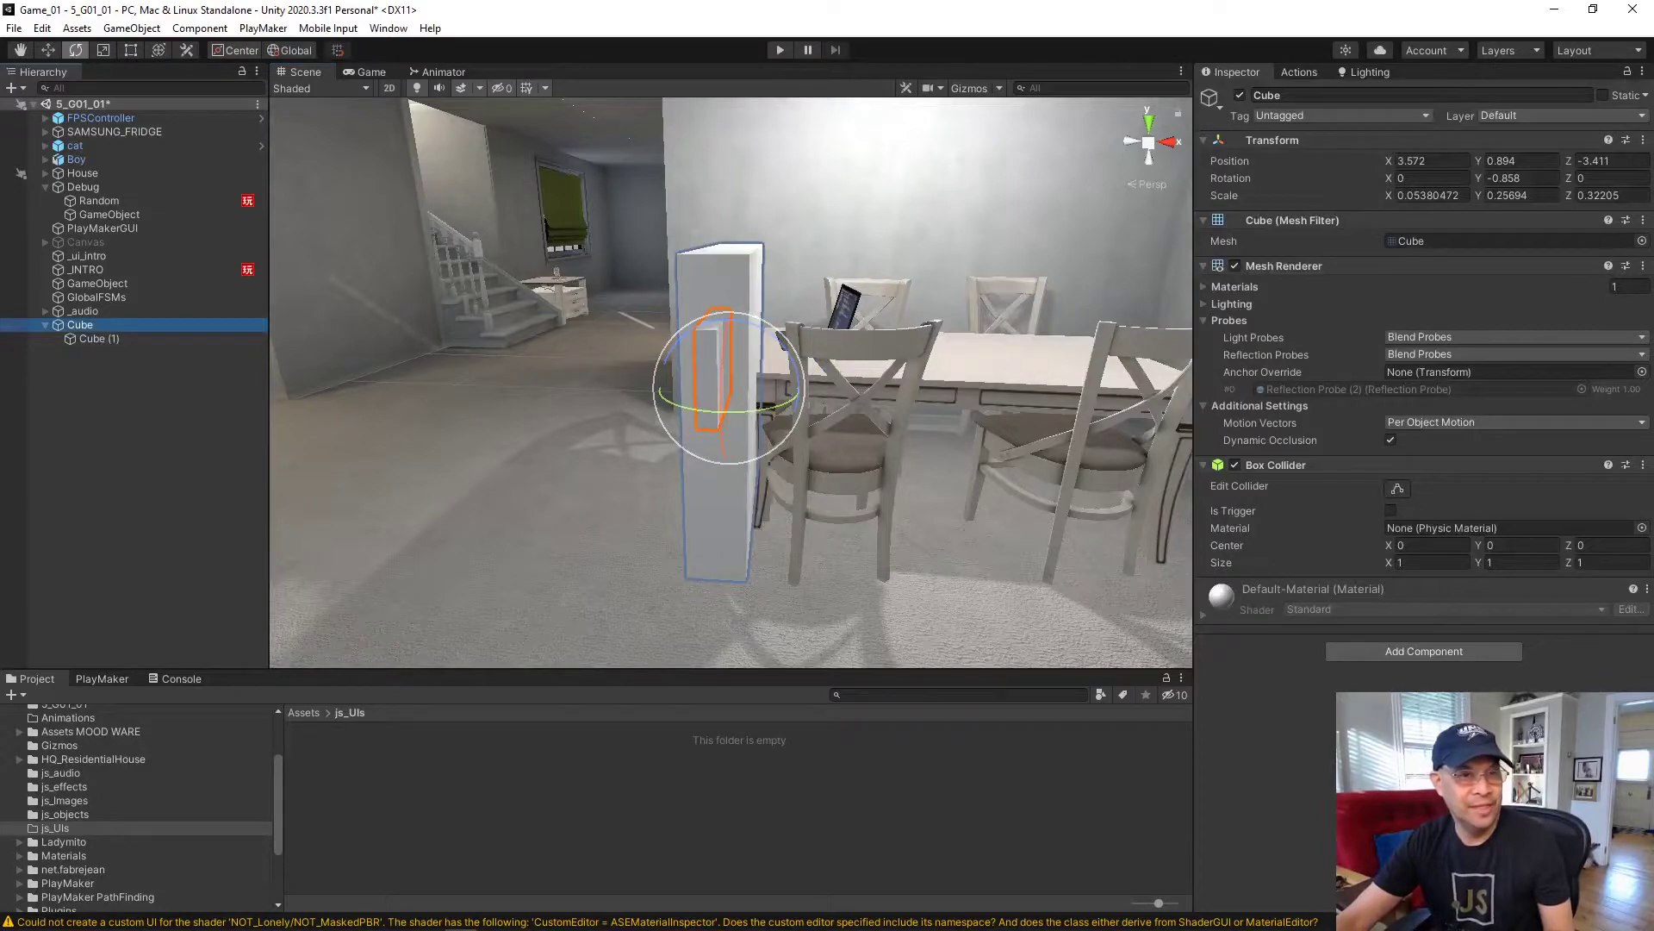
pyautogui.click(235, 50)
pyautogui.scroll(2, 730, 382)
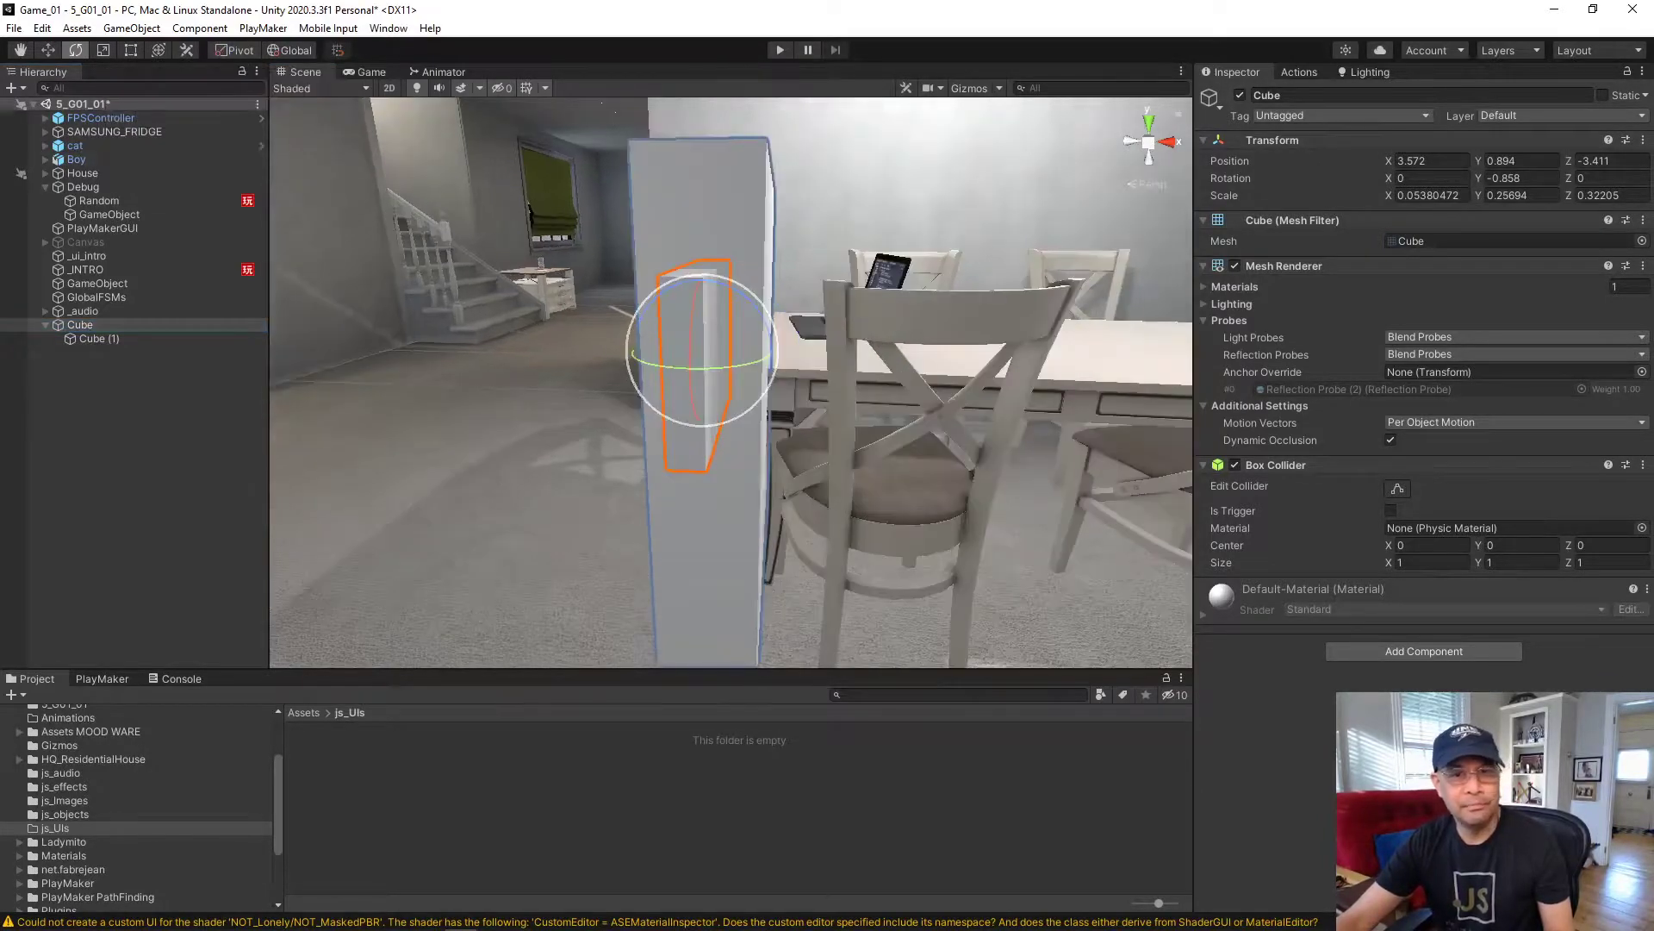
pyautogui.moveTo(743, 366); pyautogui.dragTo(584, 375)
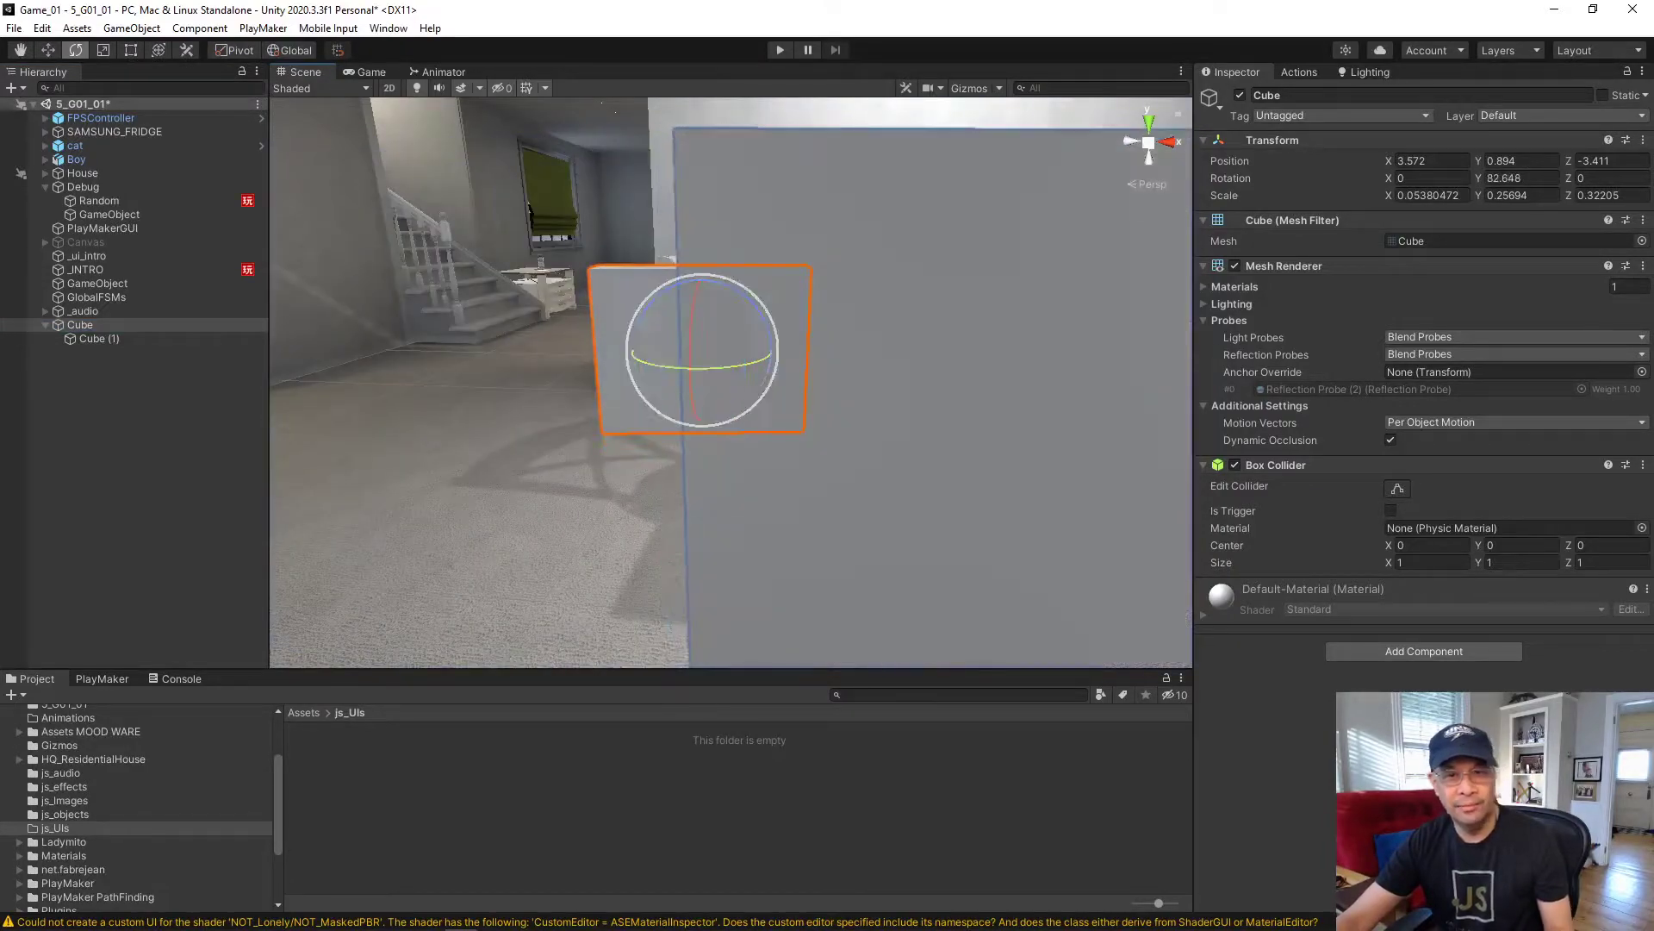
# - Delete the parent Cube together with its child Cube (1)
pyautogui.keyDown('shift'); pyautogui.click(99, 339); pyautogui.keyUp('shift')
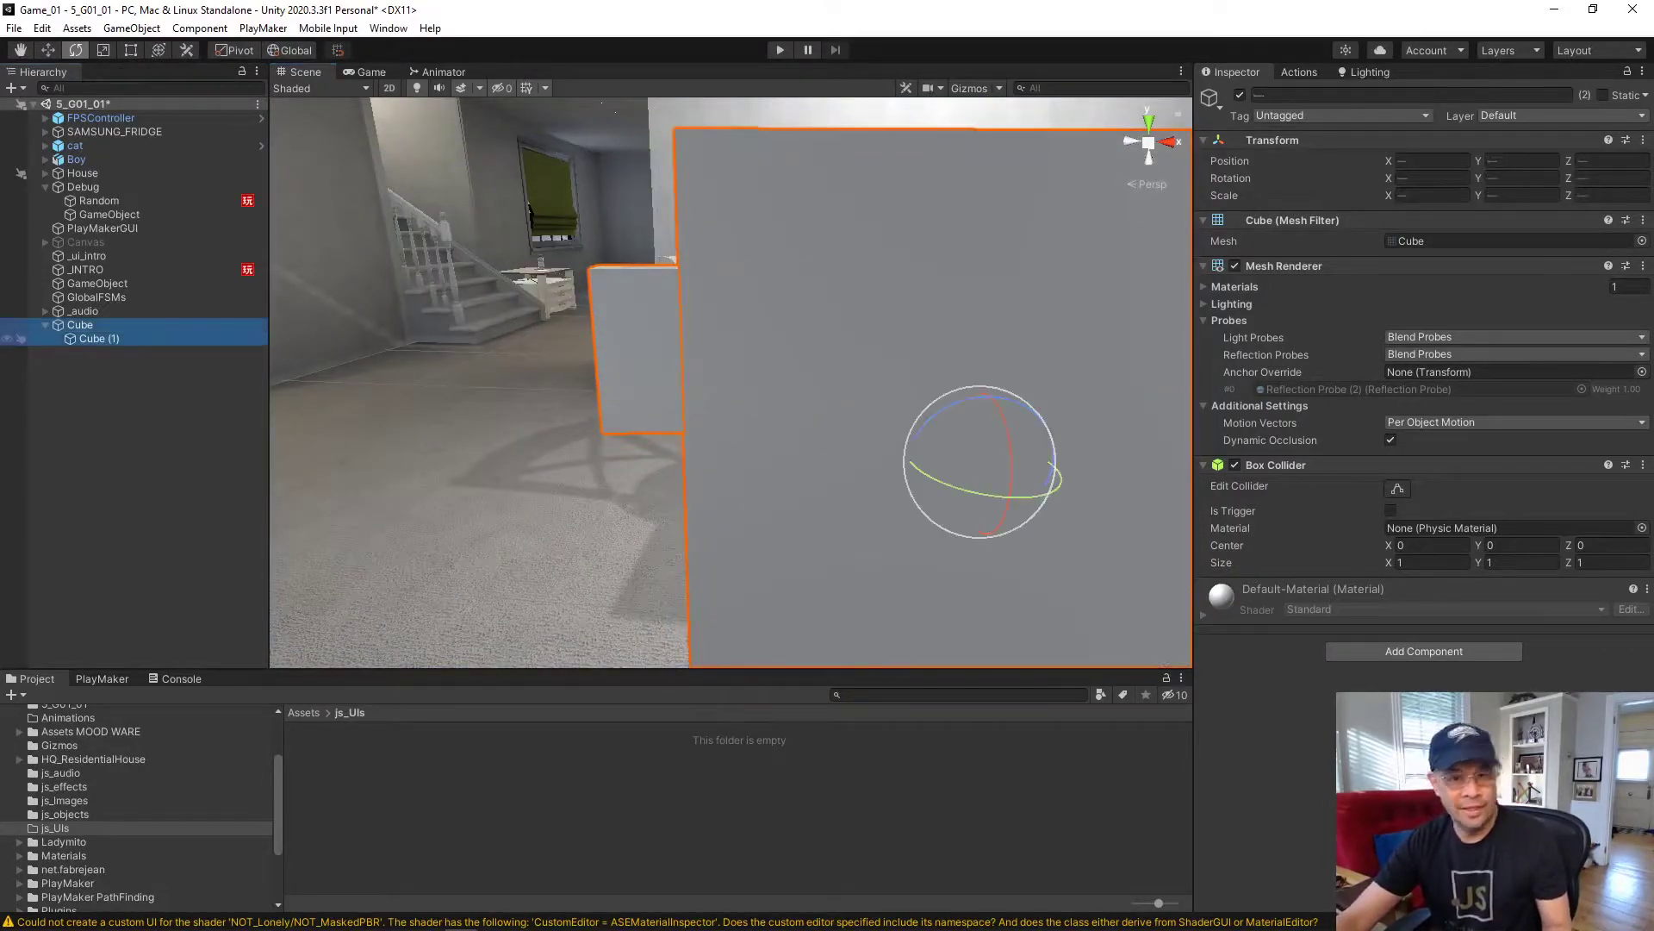
pyautogui.press('Delete')
# - Select the SAMSUNG_FRIDGE object standing in the kitchen
pyautogui.moveTo(654, 371); pyautogui.dragTo(517, 387, button='right')
pyautogui.scroll(-3, 731, 382)
pyautogui.moveTo(288, 241); pyautogui.dragTo(105, 202, button='right')
pyautogui.scroll(3, 731, 382)
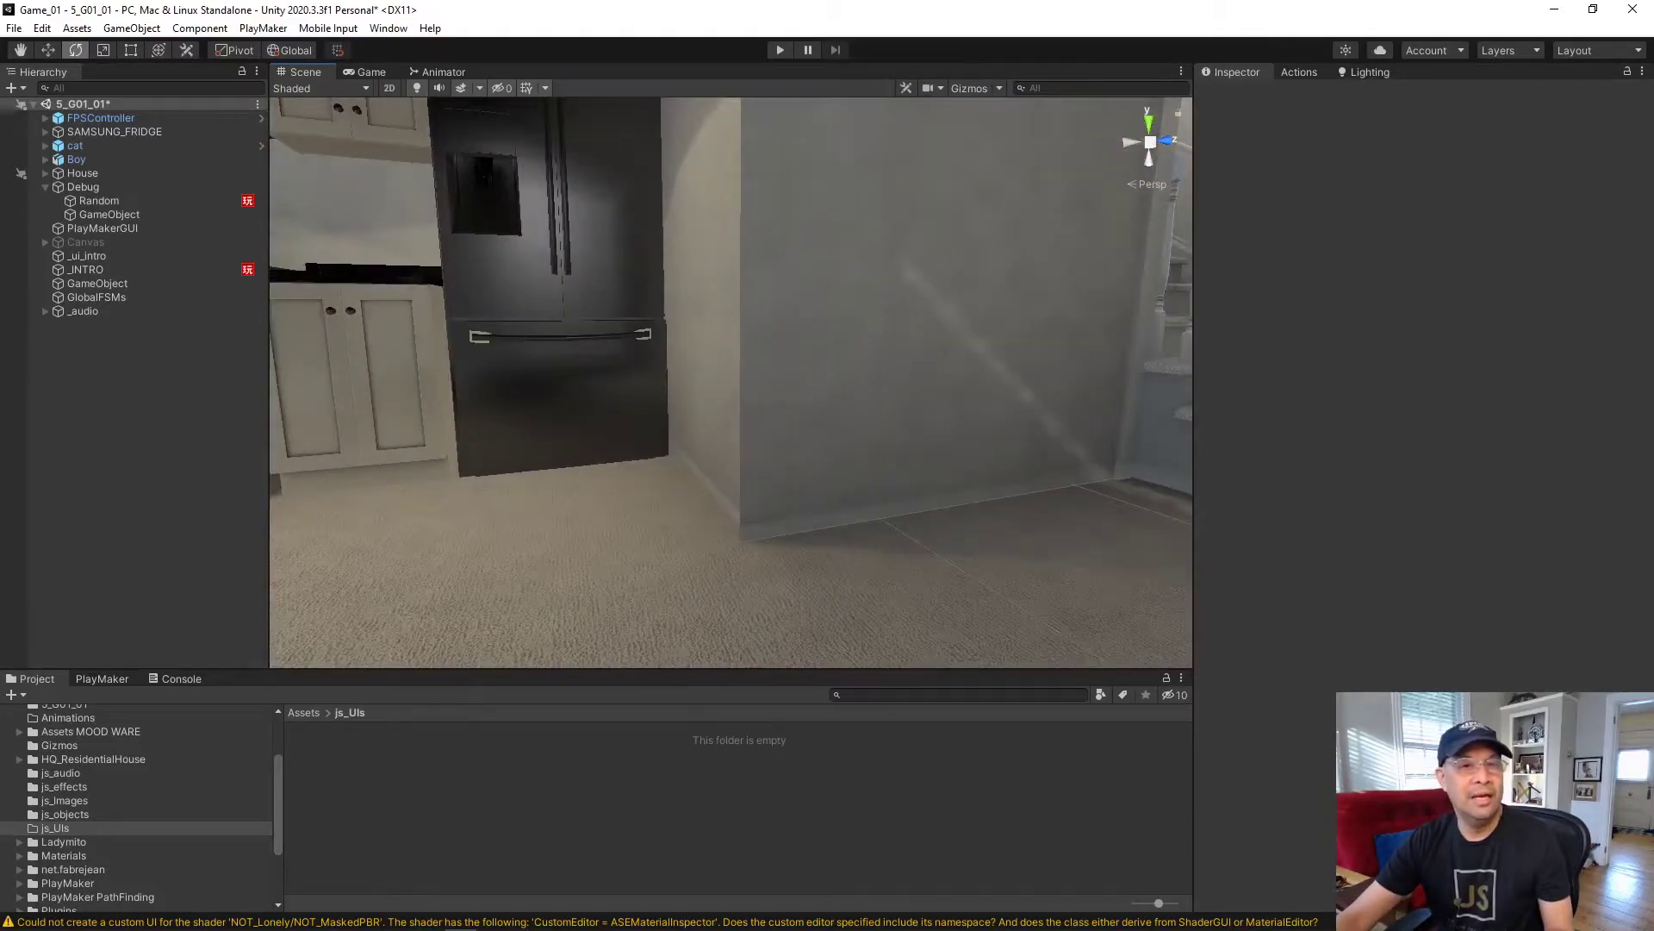
pyautogui.scroll(-3, 730, 382)
pyautogui.scroll(3, 731, 382)
pyautogui.moveTo(730, 382); pyautogui.dragTo(823, 576, button='middle')
pyautogui.moveTo(731, 381); pyautogui.dragTo(758, 472, button='middle')
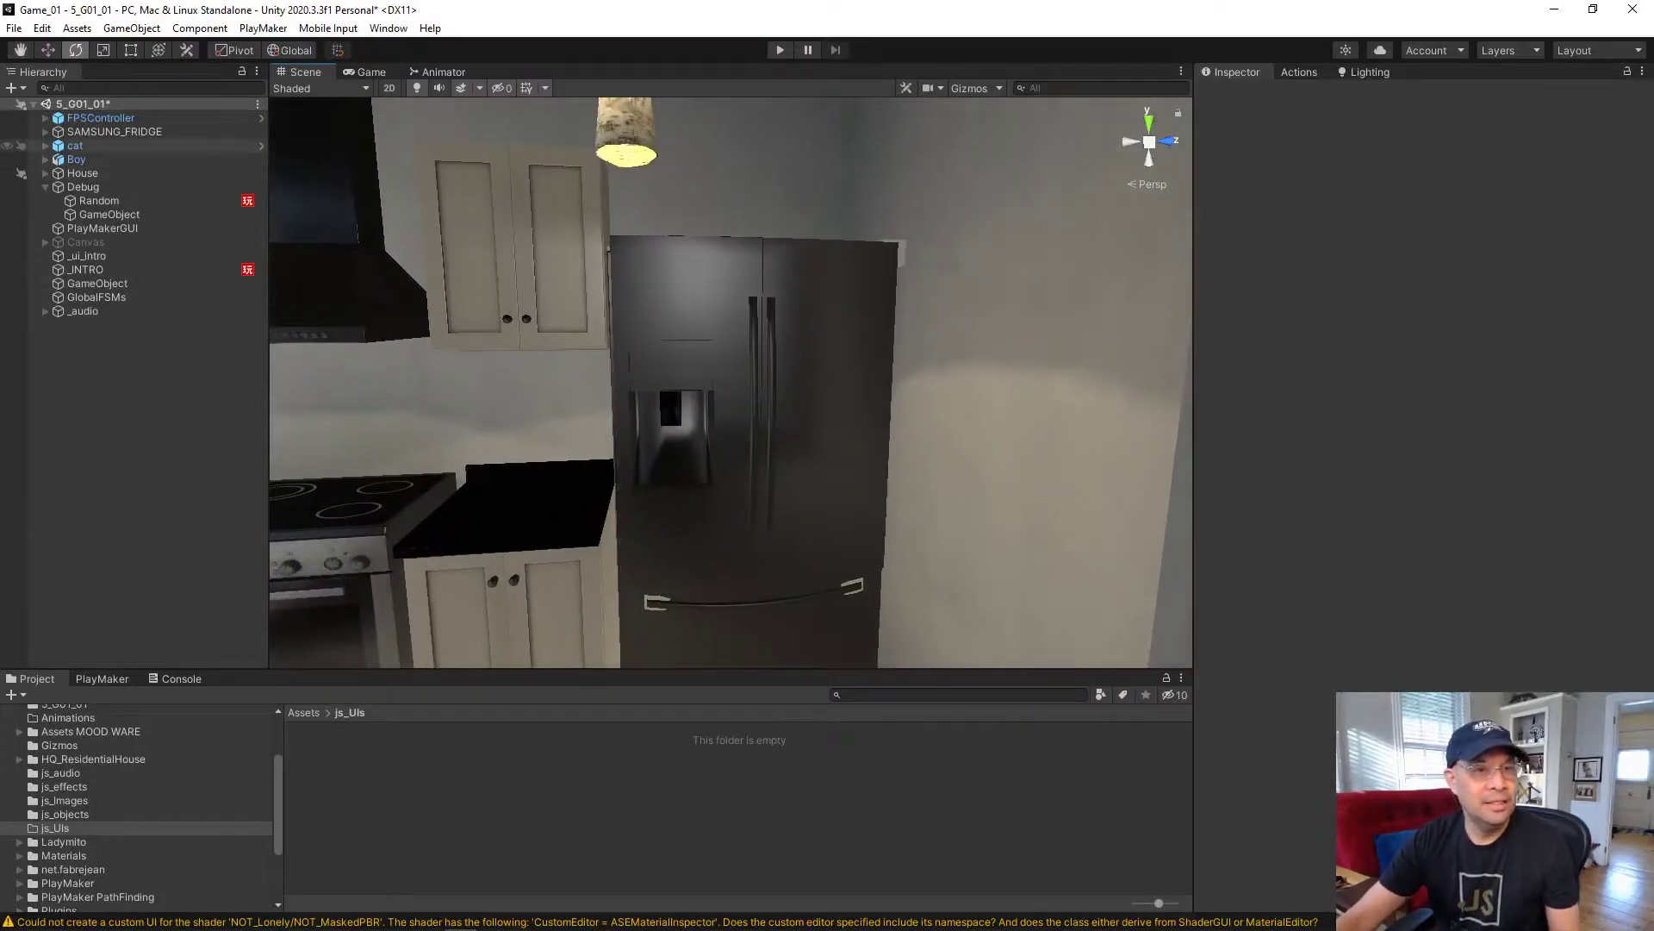
pyautogui.click(104, 131)
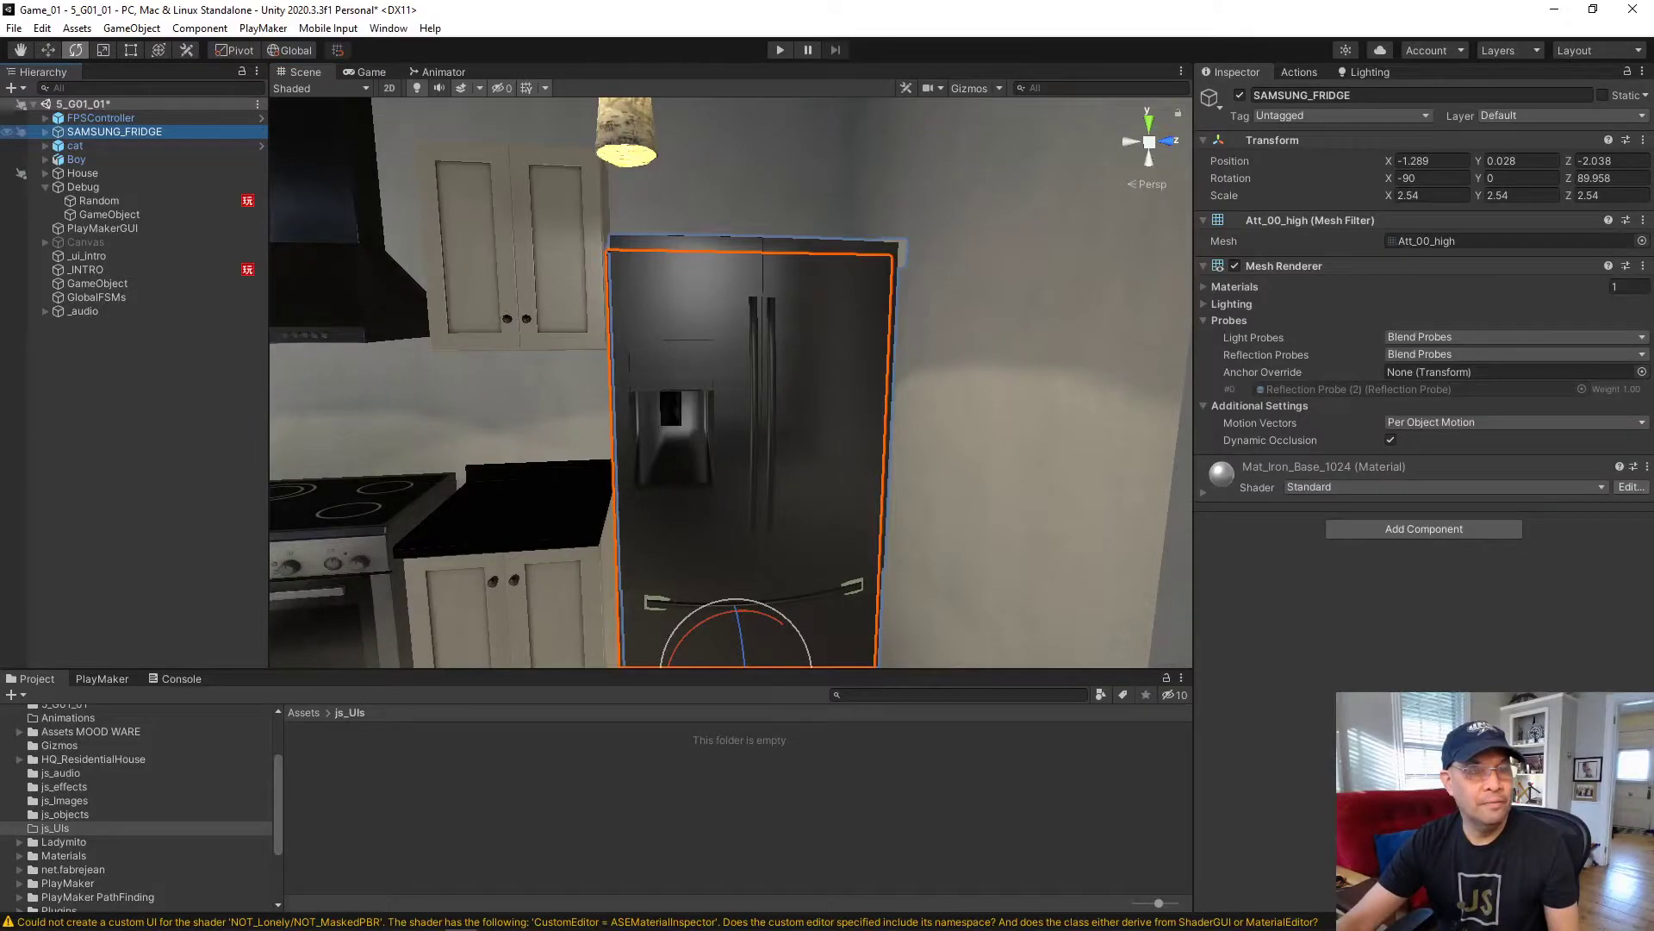
# - Expand SAMSUNG_FRIDGE and examine the door parts parented under Left_Hinge and the Right_Hinge object
pyautogui.click(45, 131)
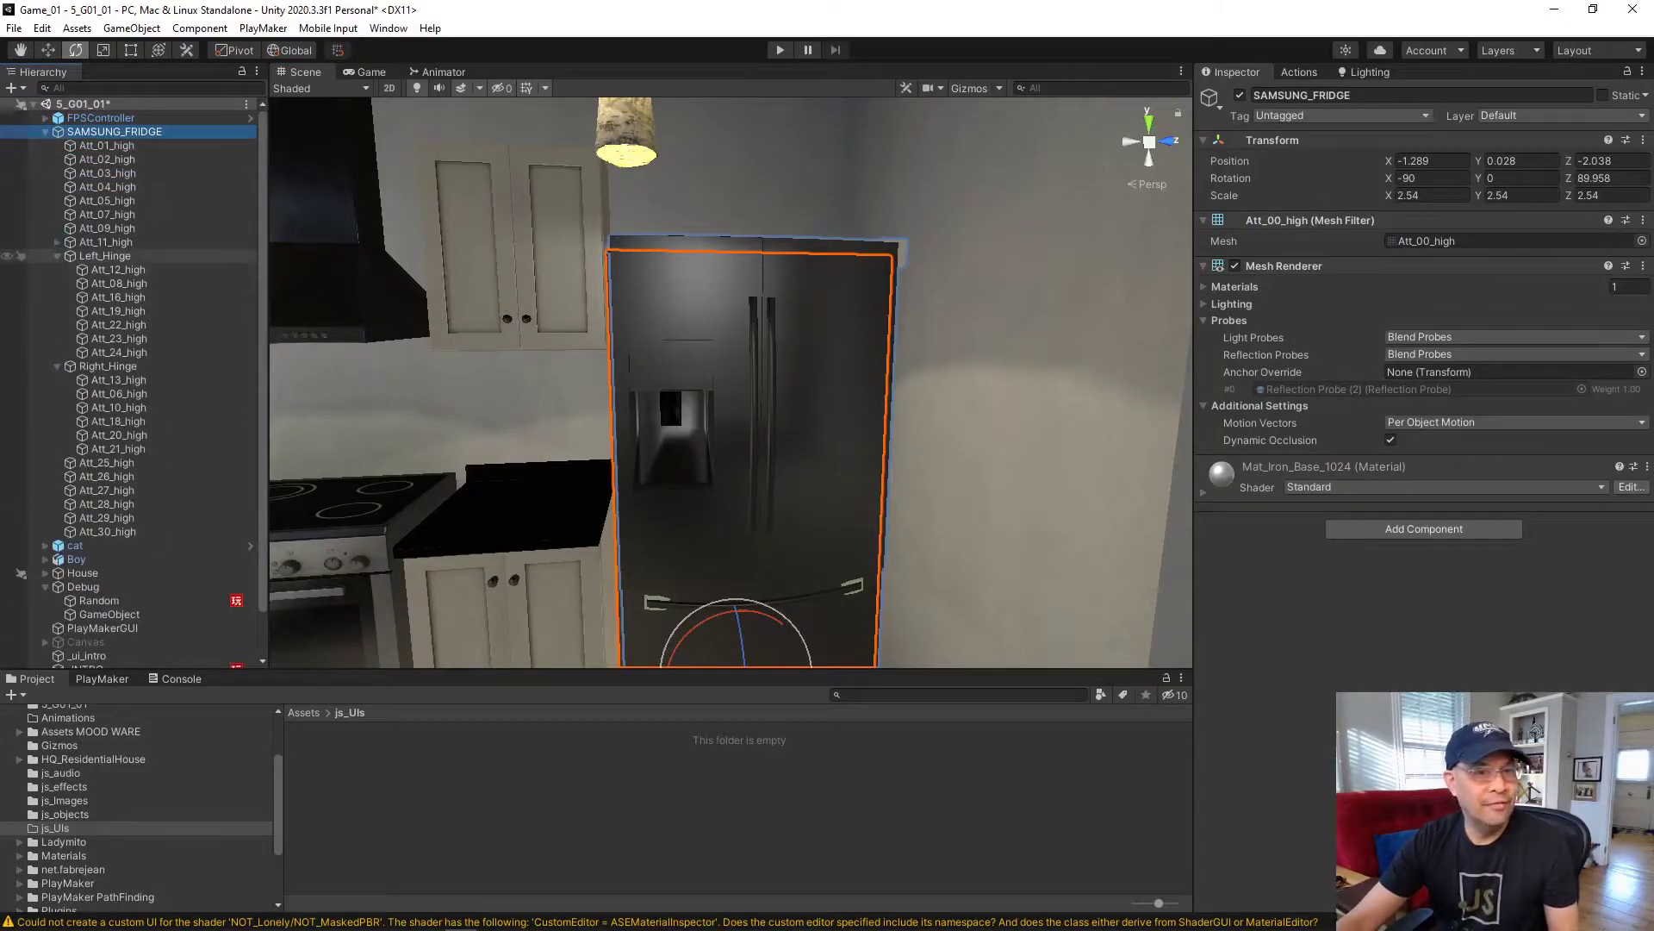
pyautogui.click(118, 270)
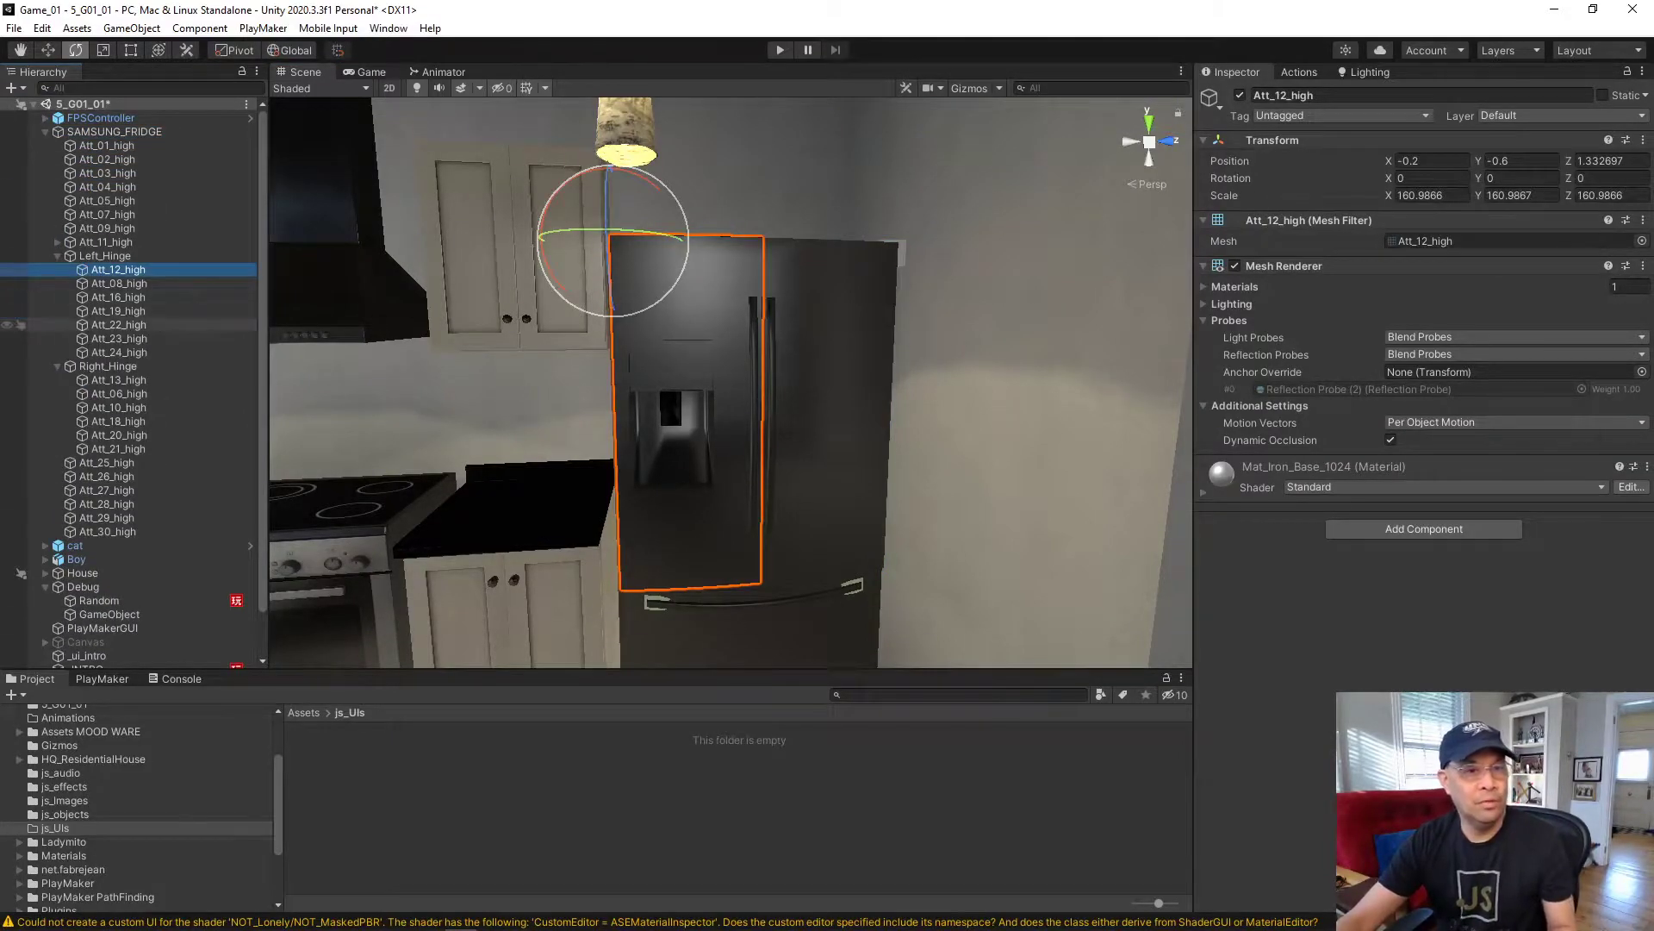
pyautogui.keyDown('shift'); pyautogui.click(119, 353); pyautogui.keyUp('shift')
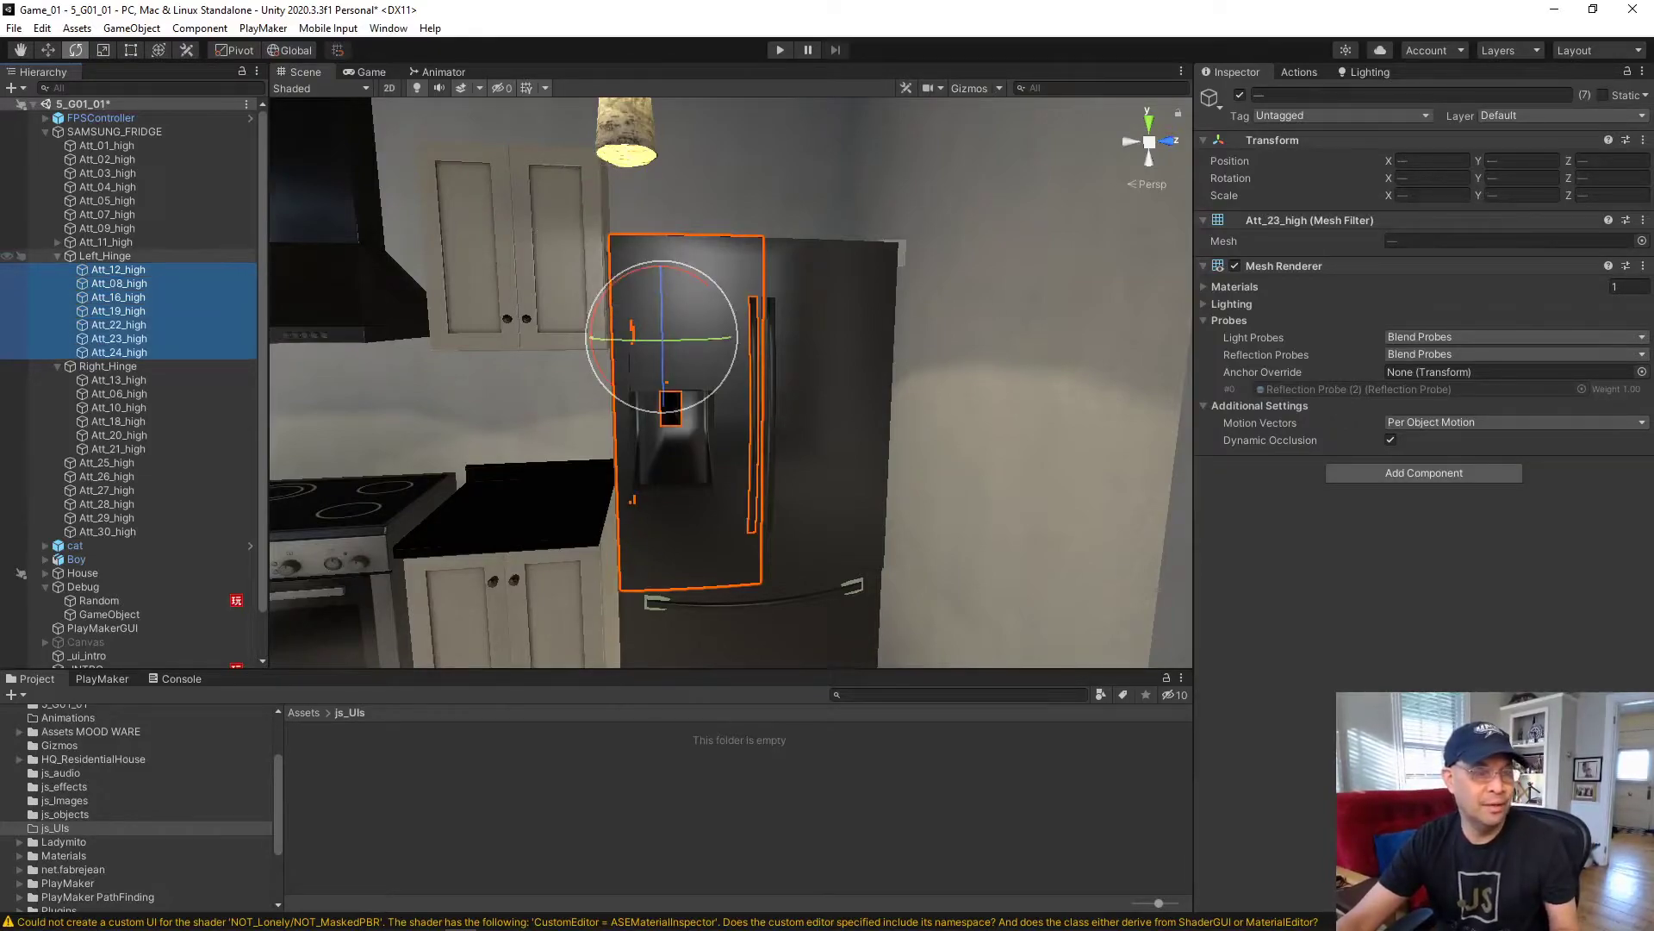
pyautogui.click(104, 256)
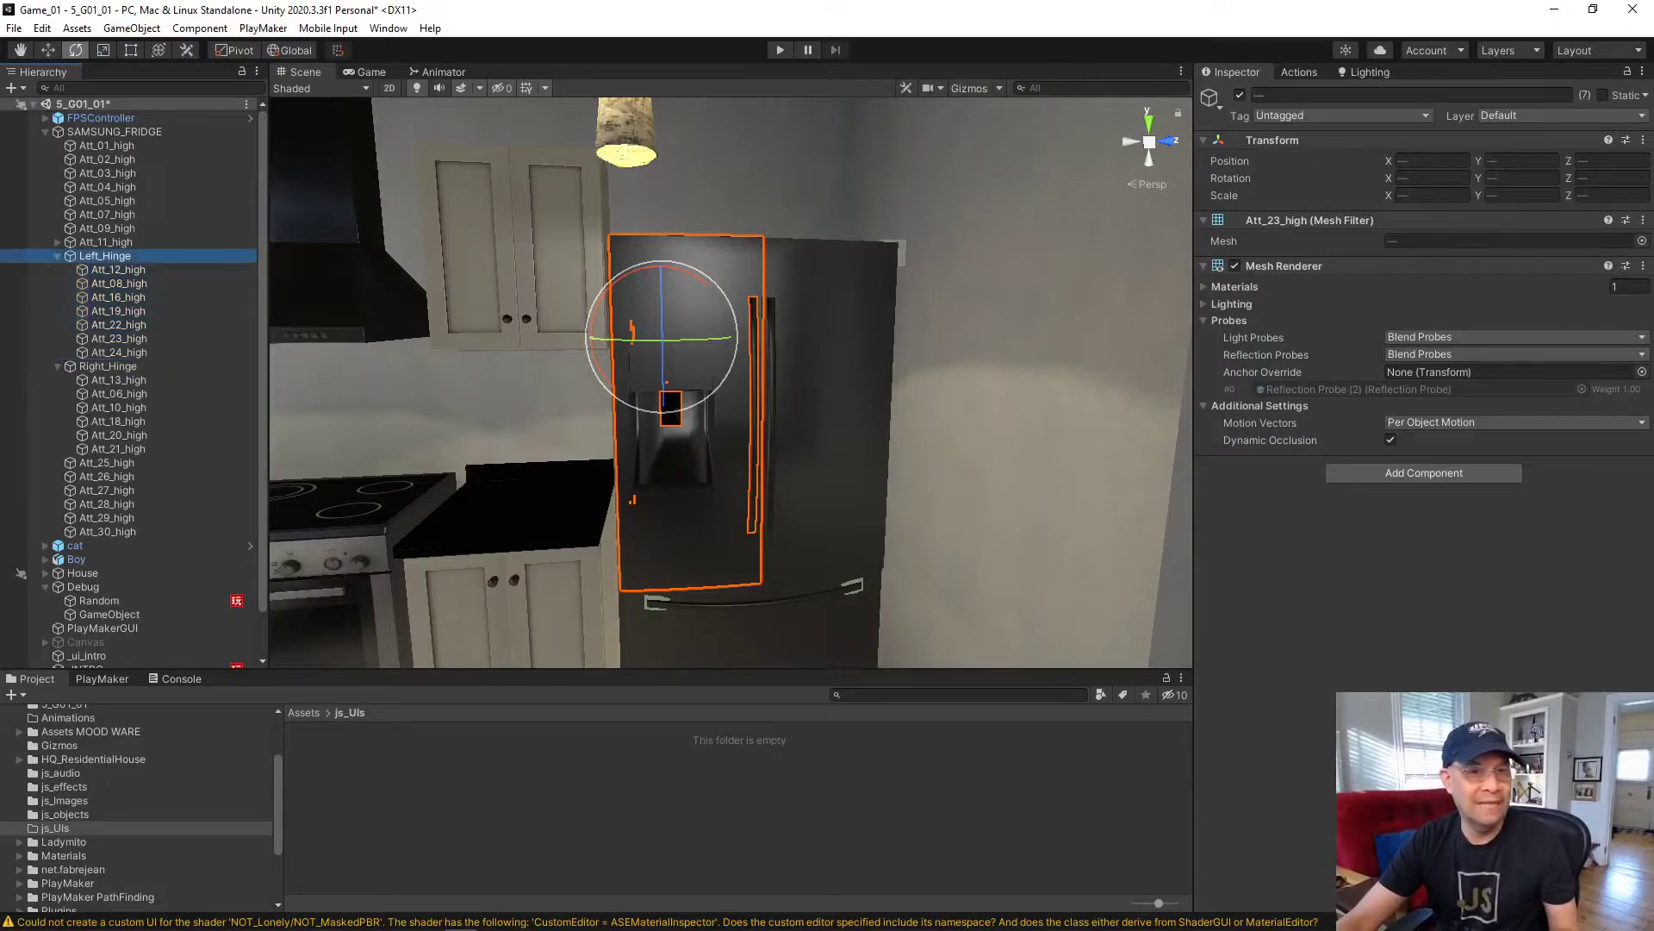
pyautogui.click(107, 366)
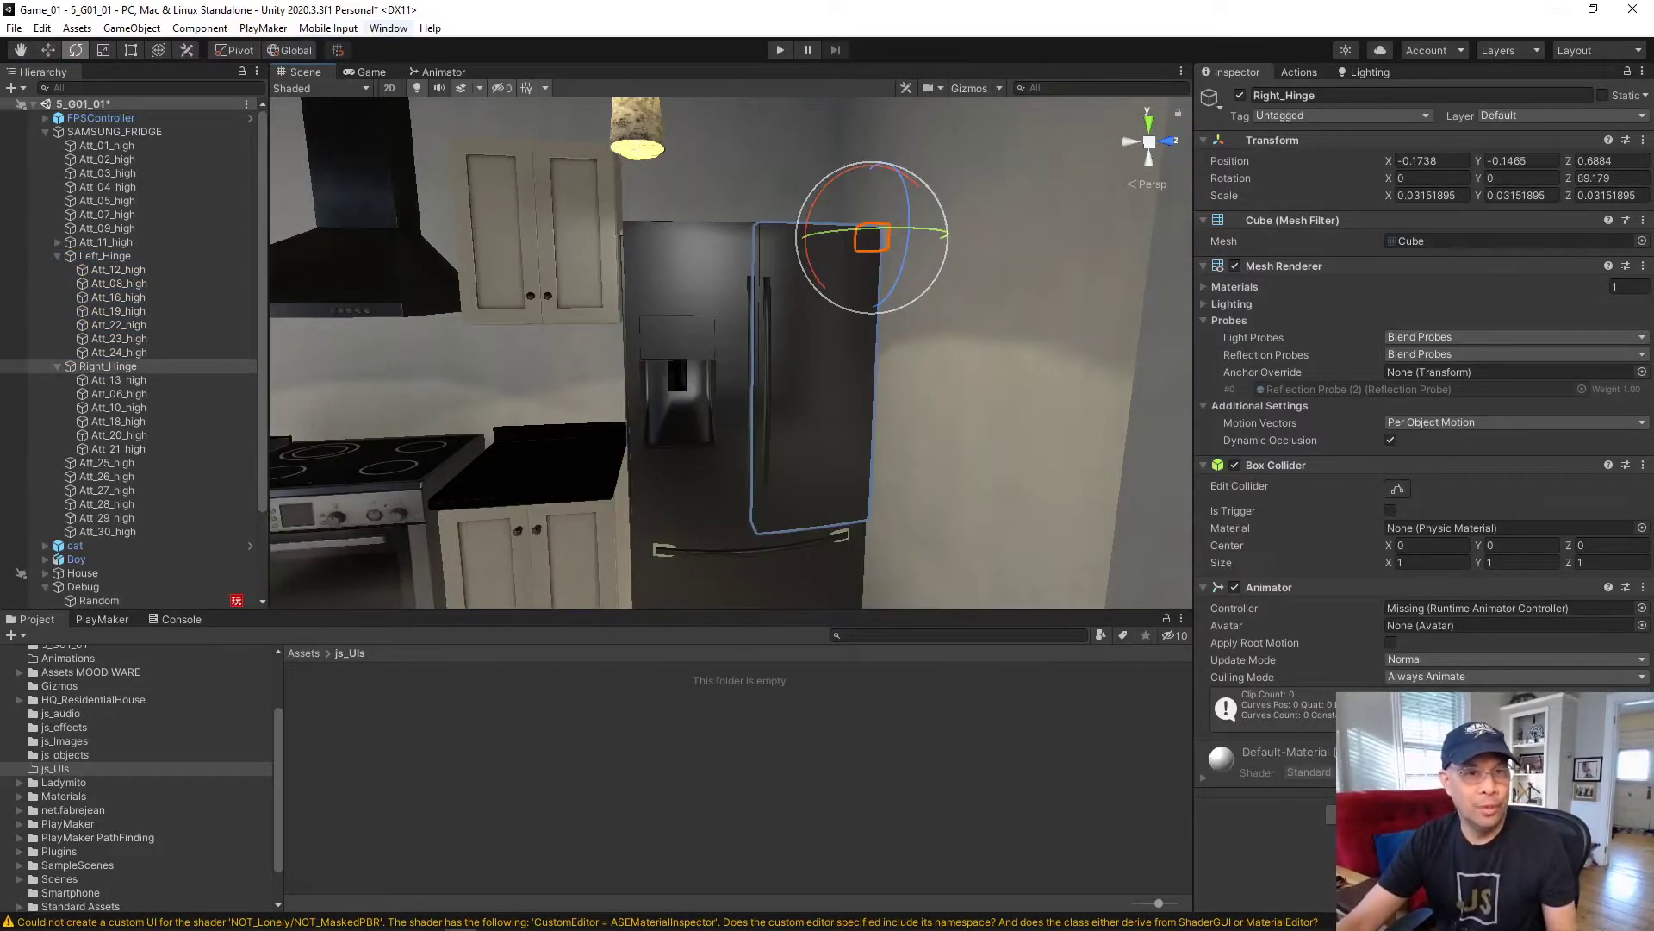
# - Open the Animation window with Right_Hinge selected
pyautogui.click(389, 28)
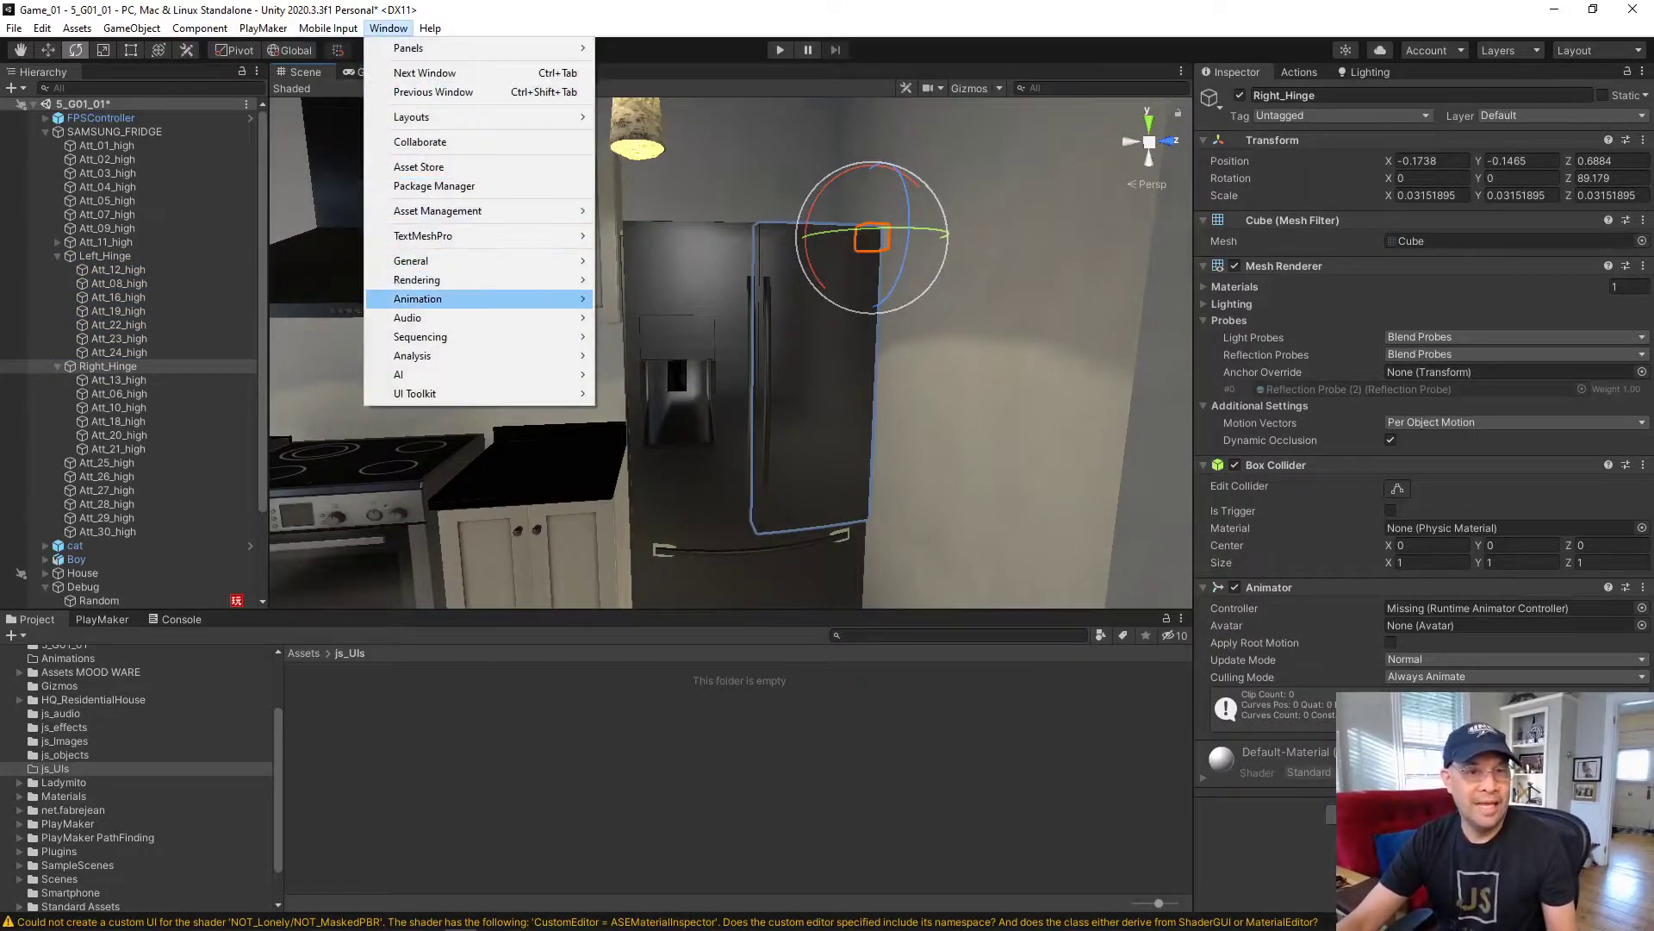
pyautogui.moveTo(418, 298)
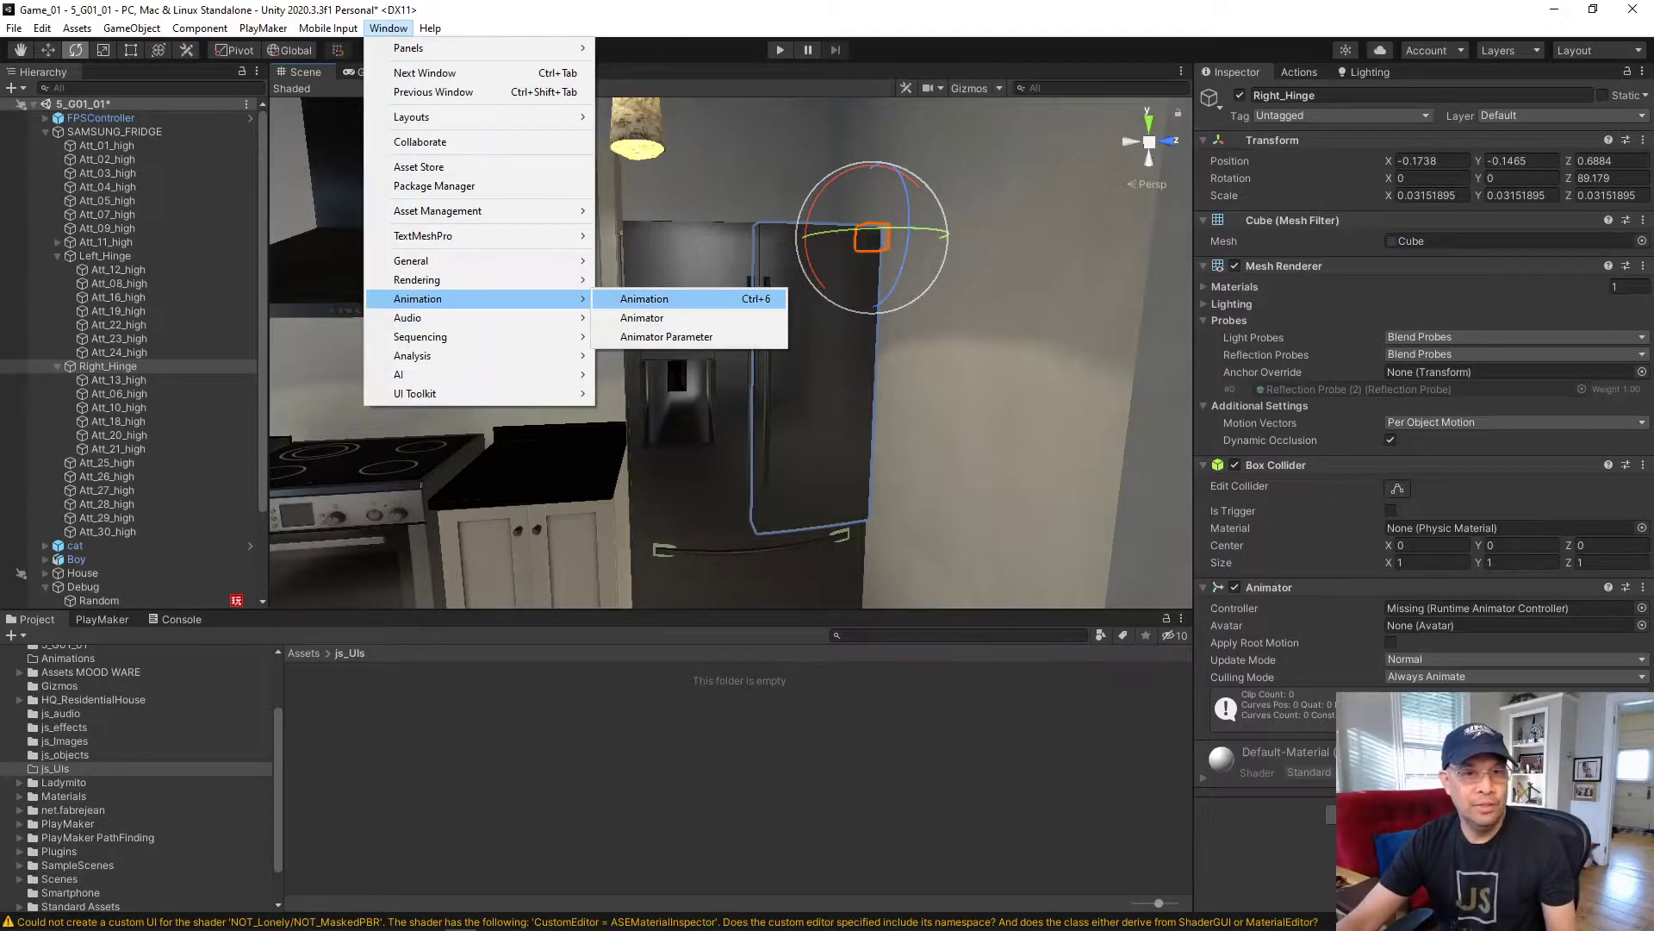
pyautogui.click(645, 299)
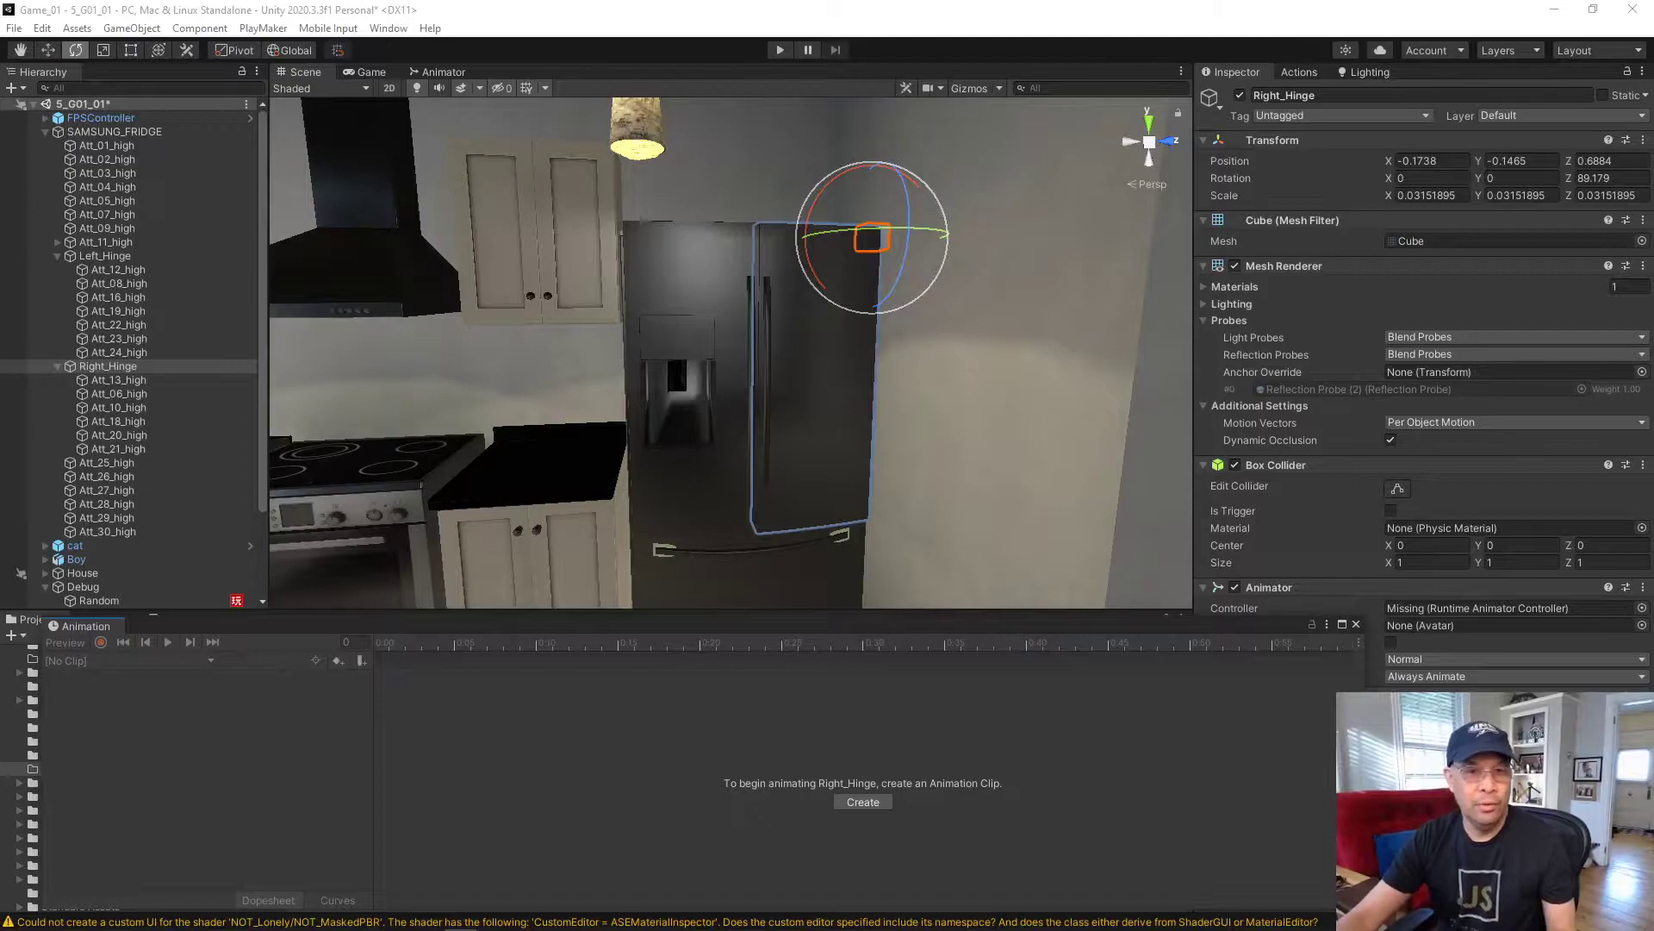
# - Select the Left_Hinge object and create an animation clip named l for it in the Animations folder
pyautogui.click(991, 362)
pyautogui.click(722, 344)
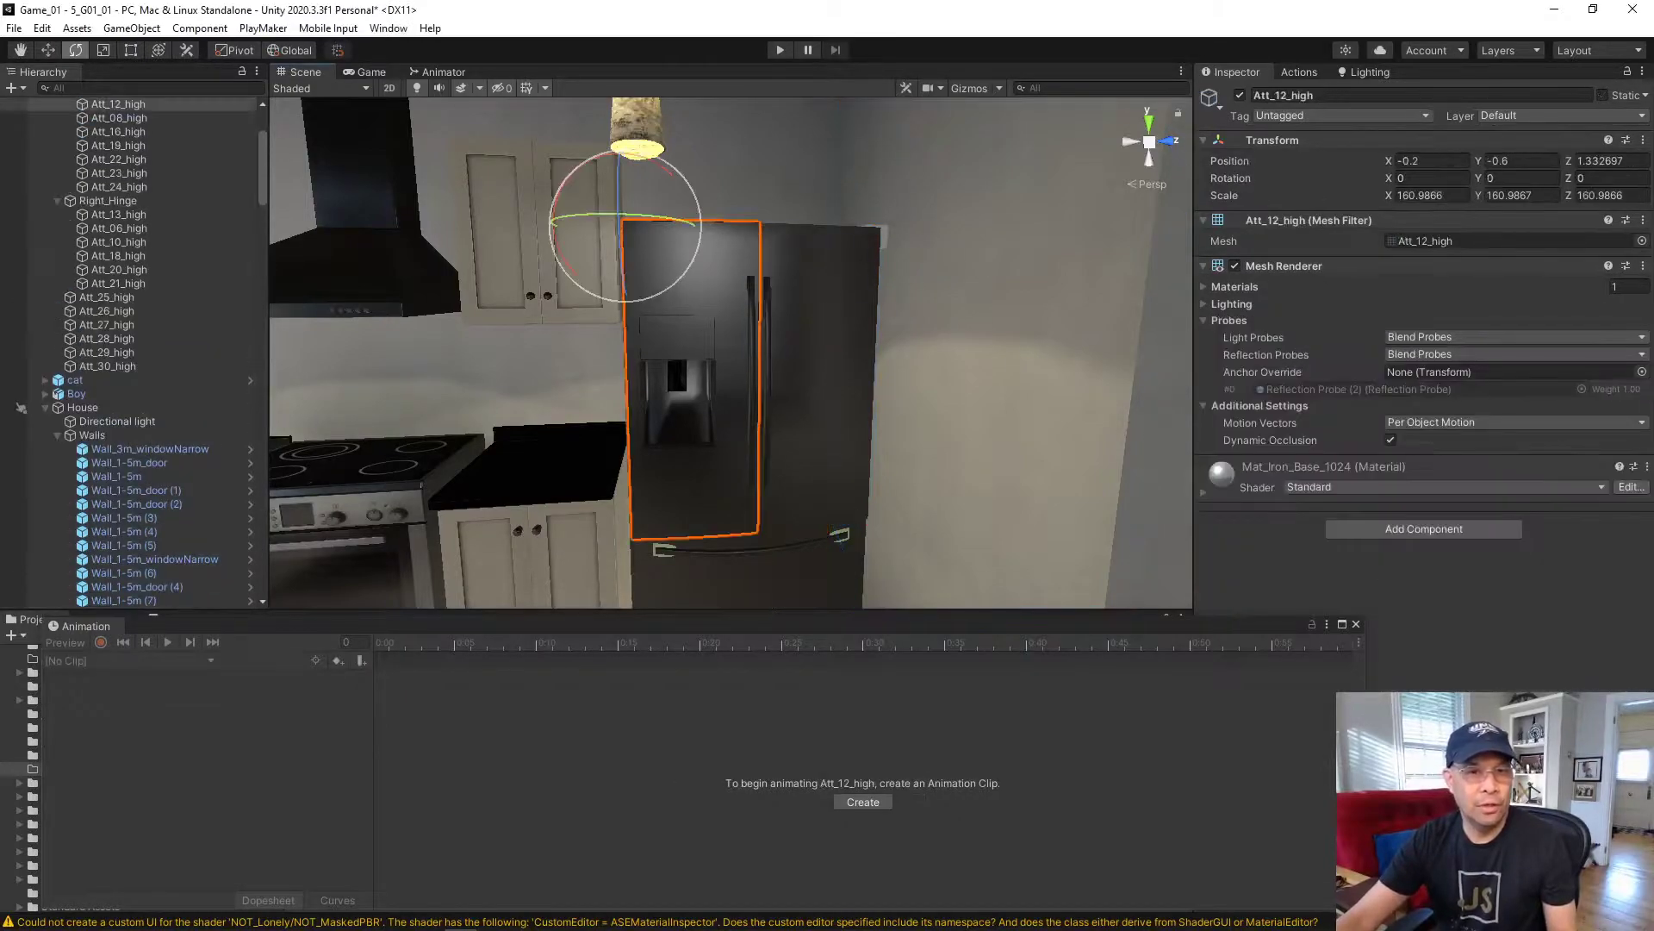
pyautogui.scroll(4, 129, 259)
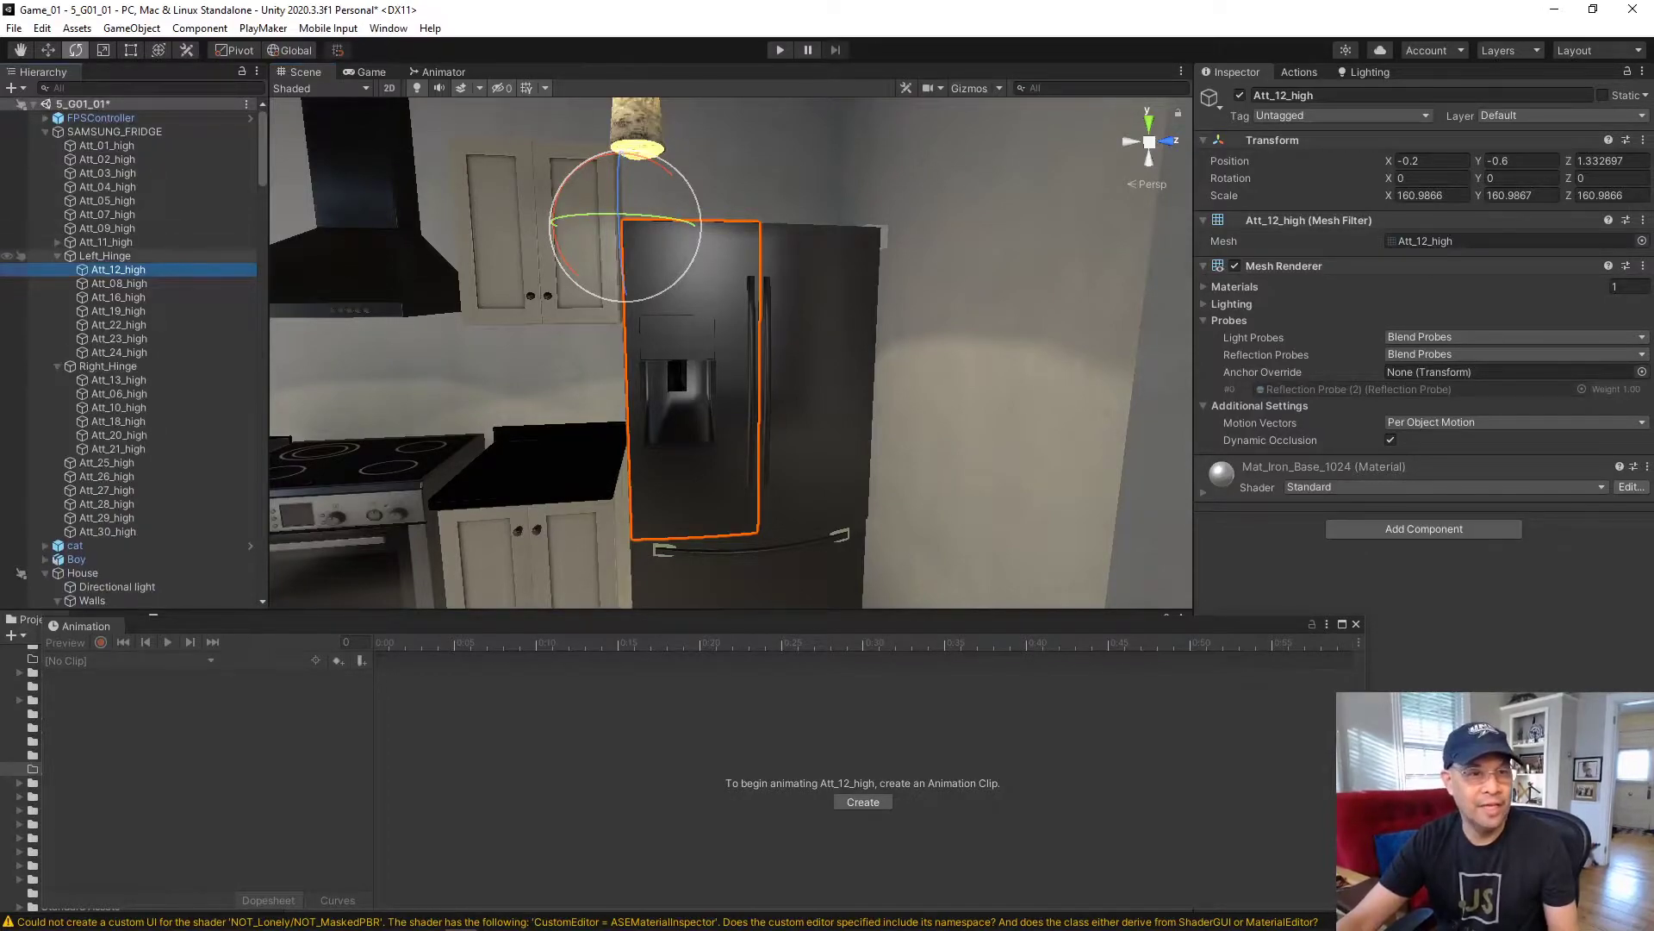
pyautogui.click(104, 256)
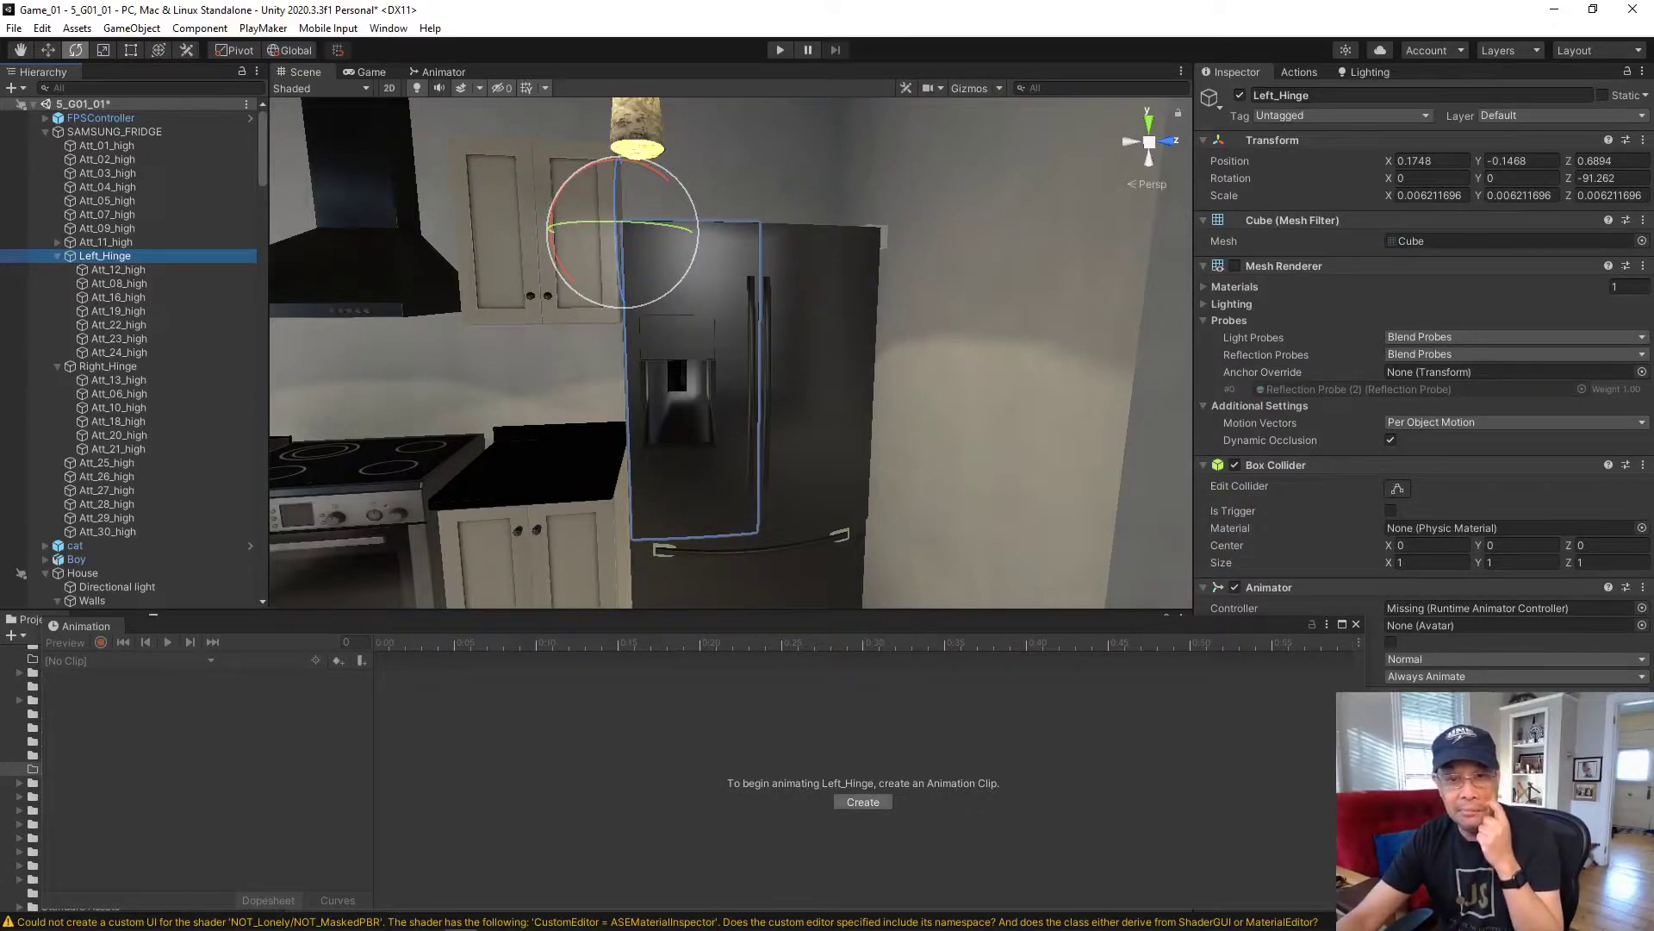
pyautogui.click(863, 802)
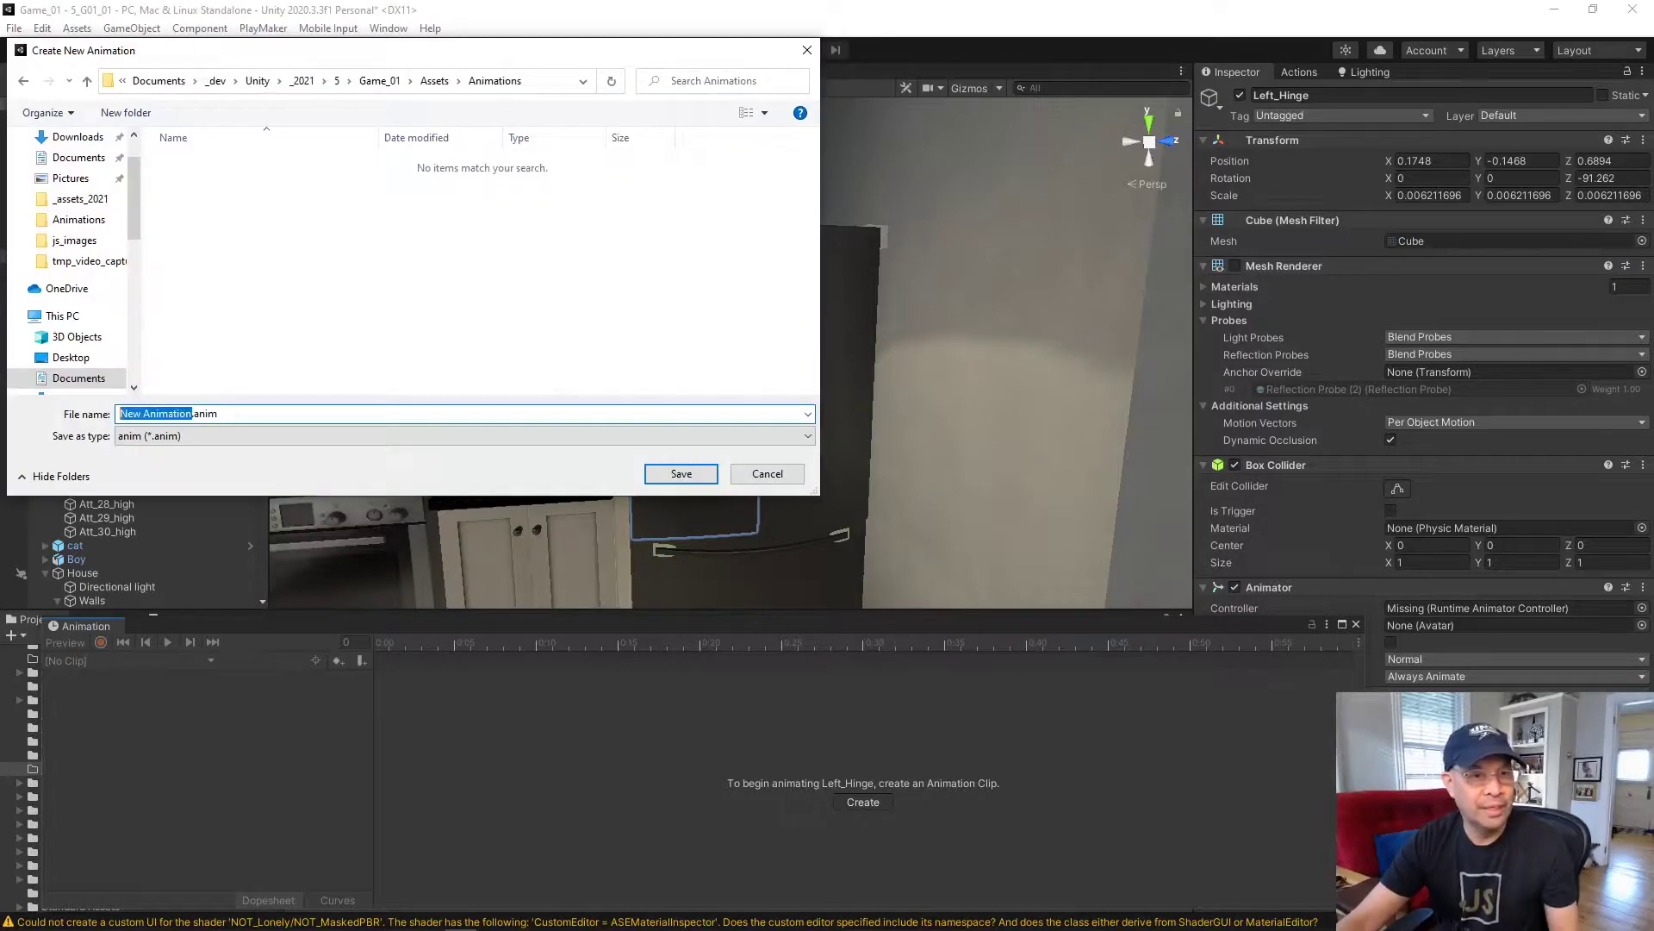
pyautogui.write('l')
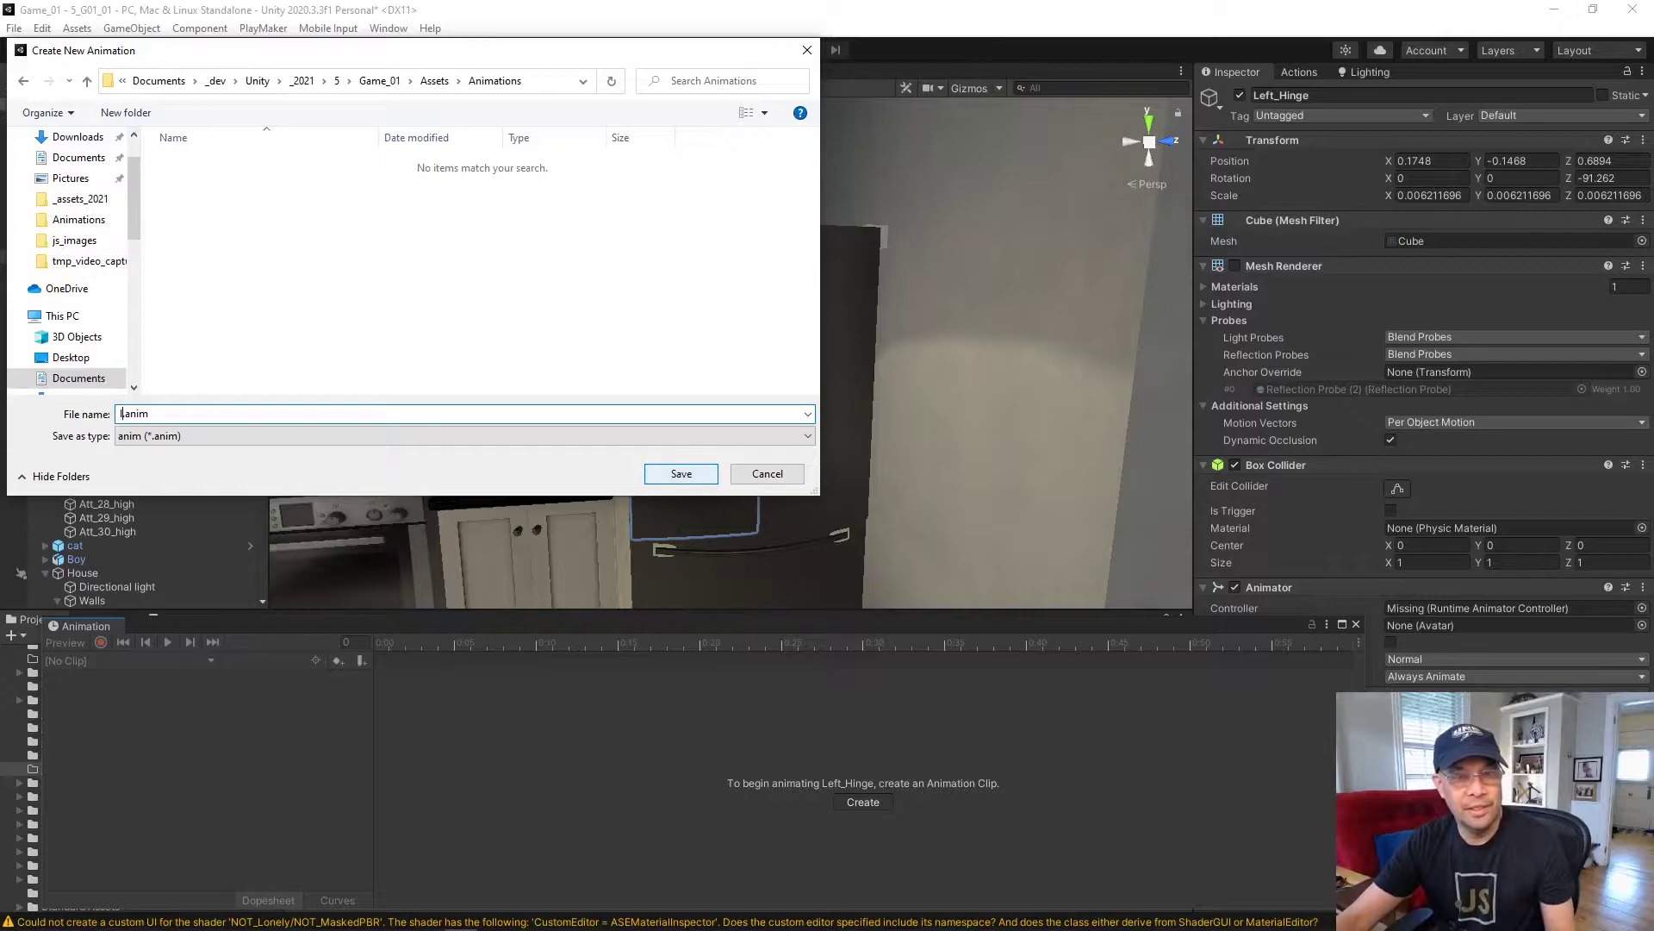
pyautogui.click(681, 473)
# - Record a keyframe at frame 55 with Left_Hinge rotated open to about 46.5° around Z, then return to frame 0 and stop recording
pyautogui.click(101, 641)
pyautogui.moveTo(408, 643); pyautogui.dragTo(1242, 643)
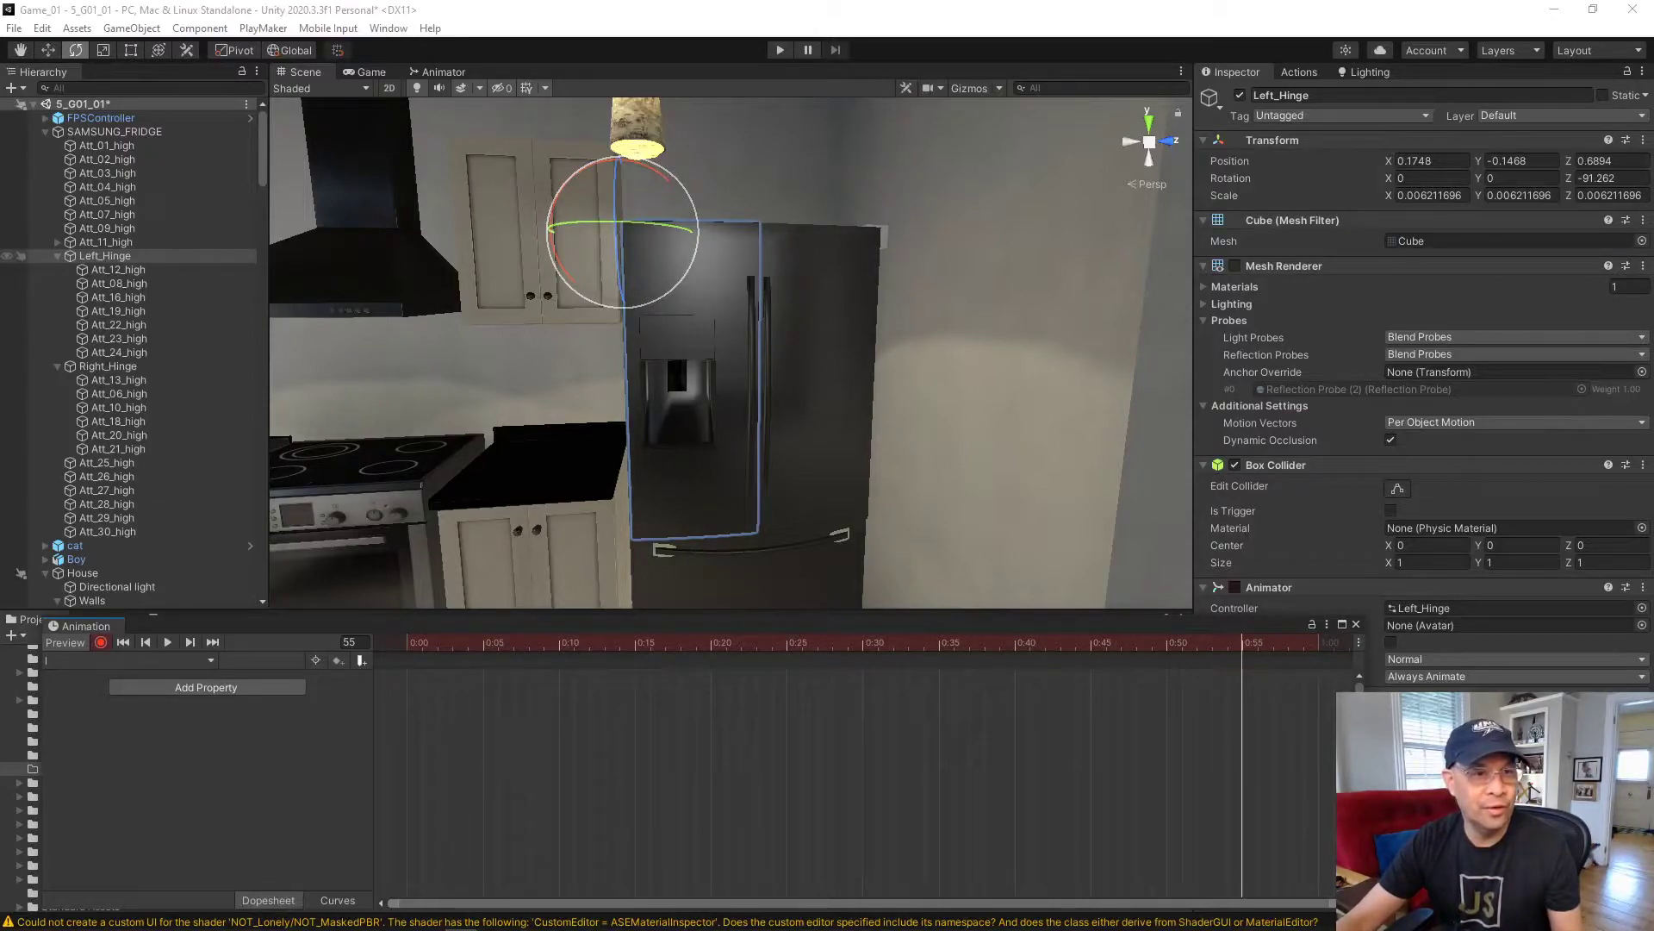
pyautogui.moveTo(636, 222); pyautogui.dragTo(331, 230)
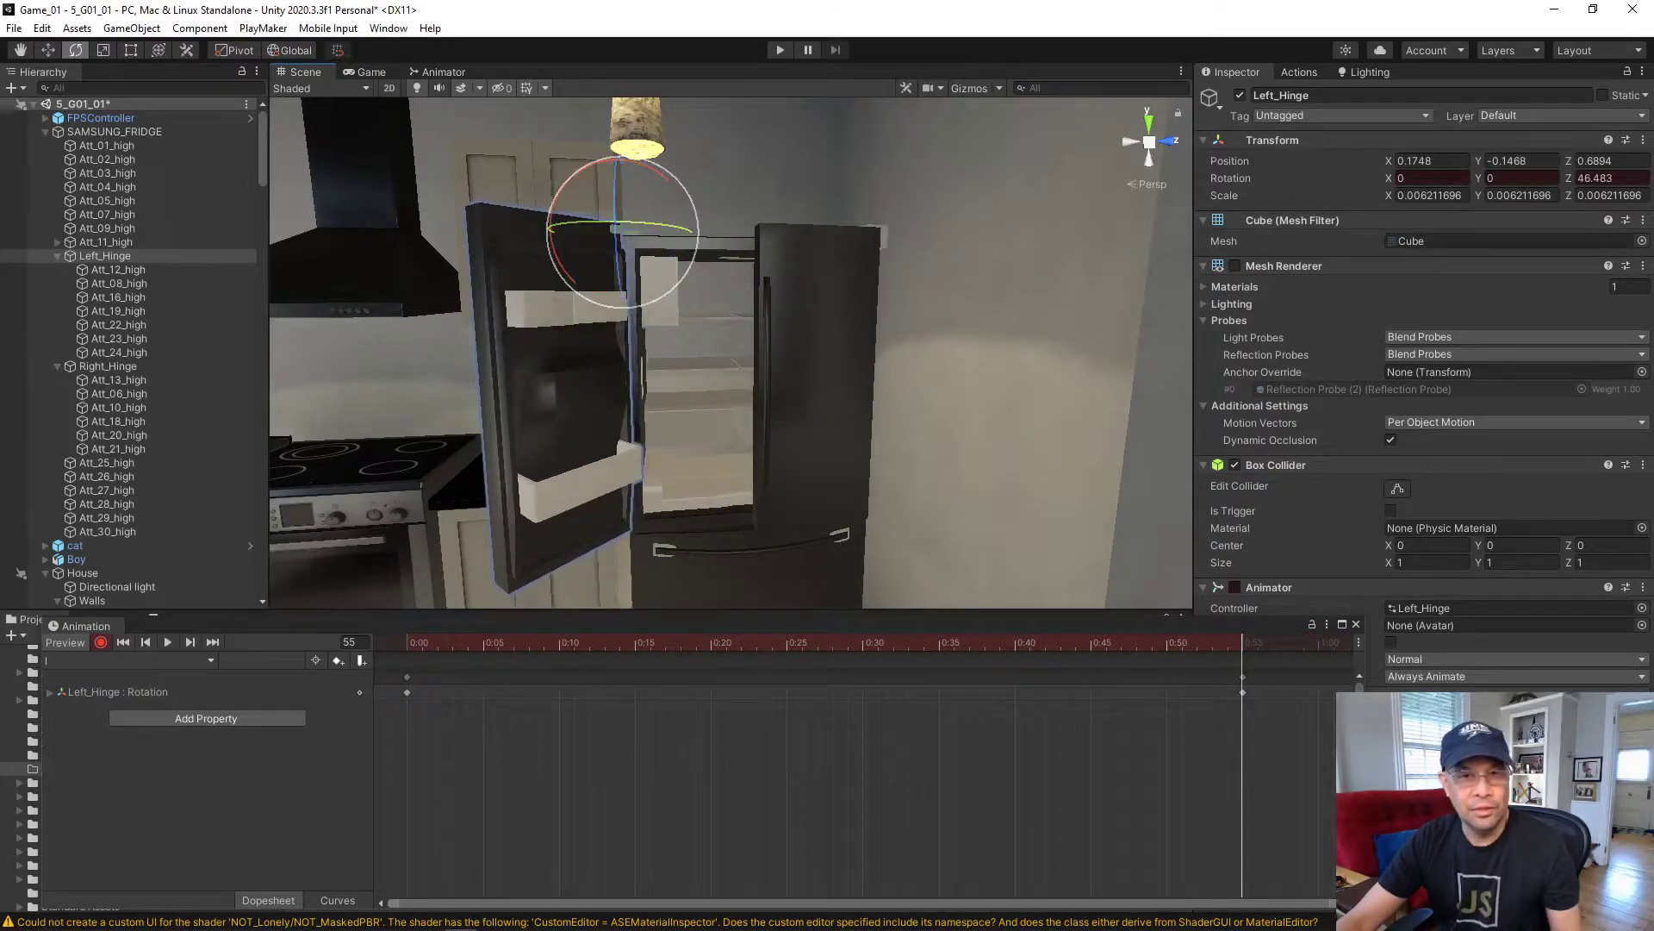
pyautogui.moveTo(1242, 643); pyautogui.dragTo(407, 642)
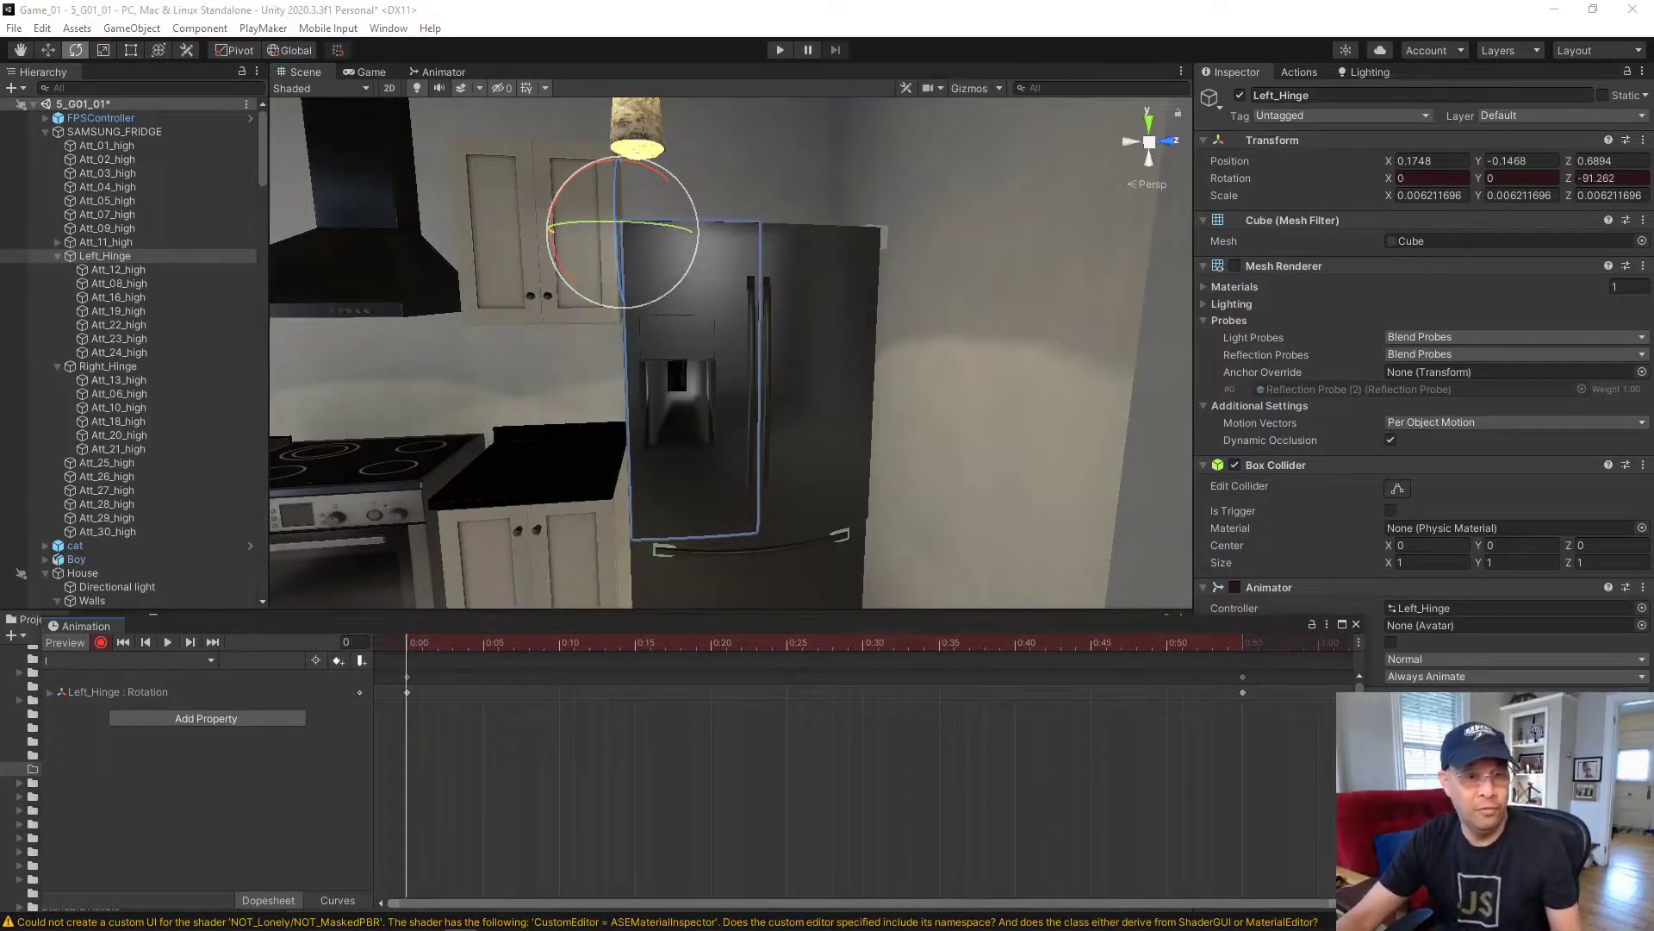
pyautogui.click(101, 642)
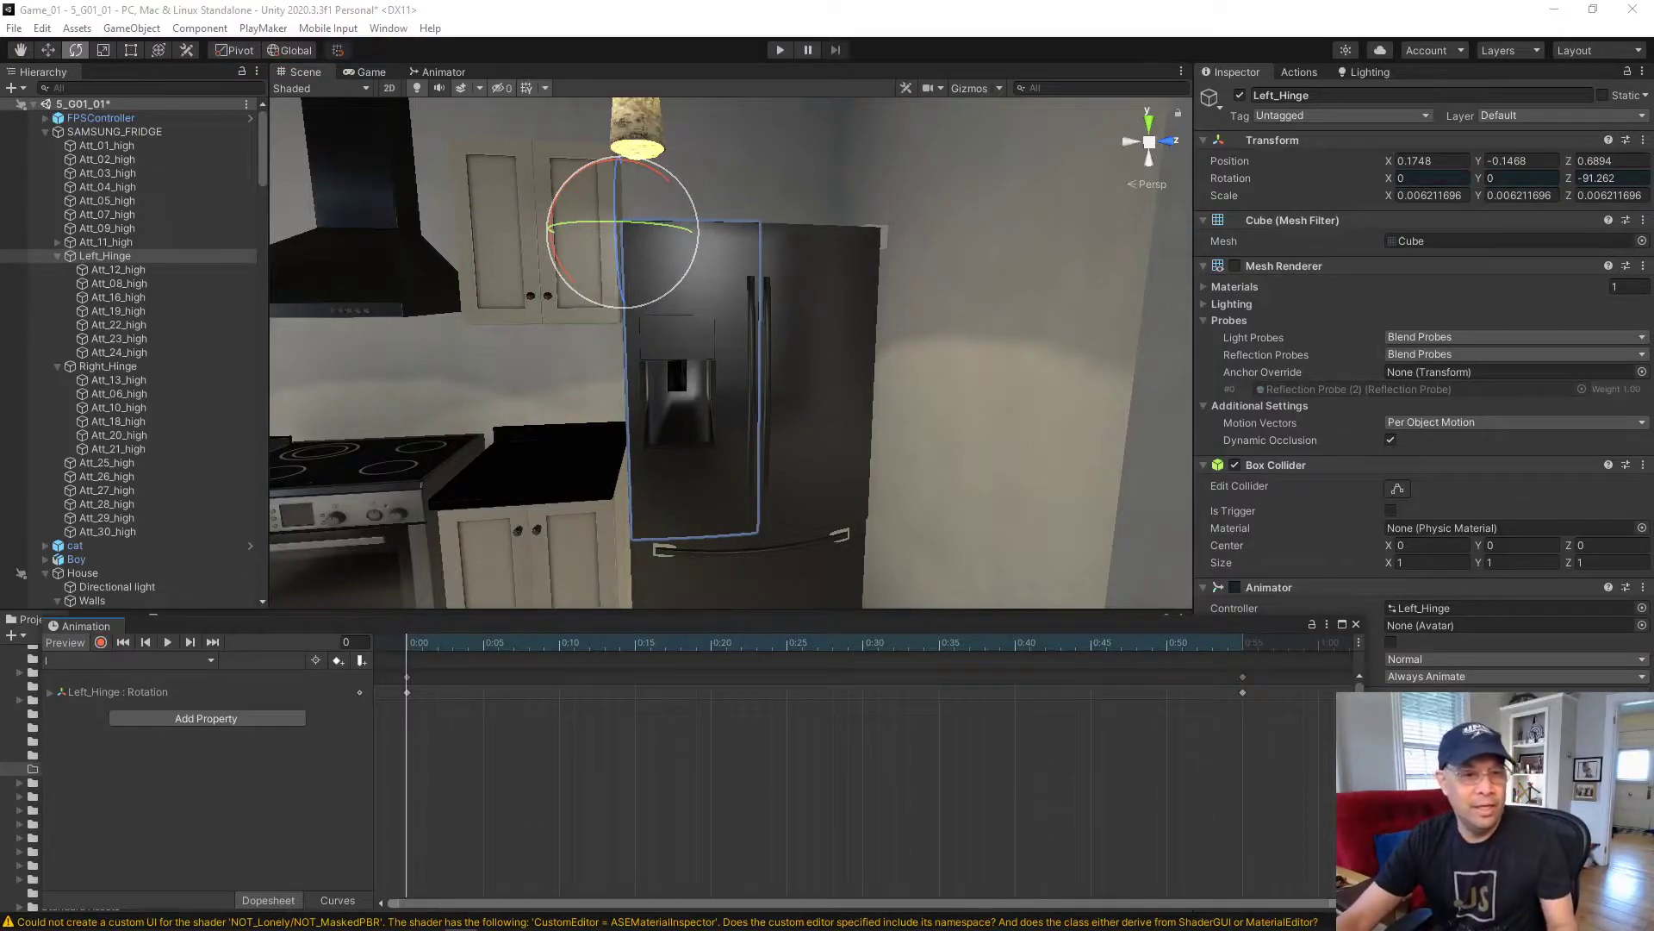
# - Create an animation clip named r for the Right_Hinge object in the Animations folder
pyautogui.click(108, 367)
pyautogui.click(863, 801)
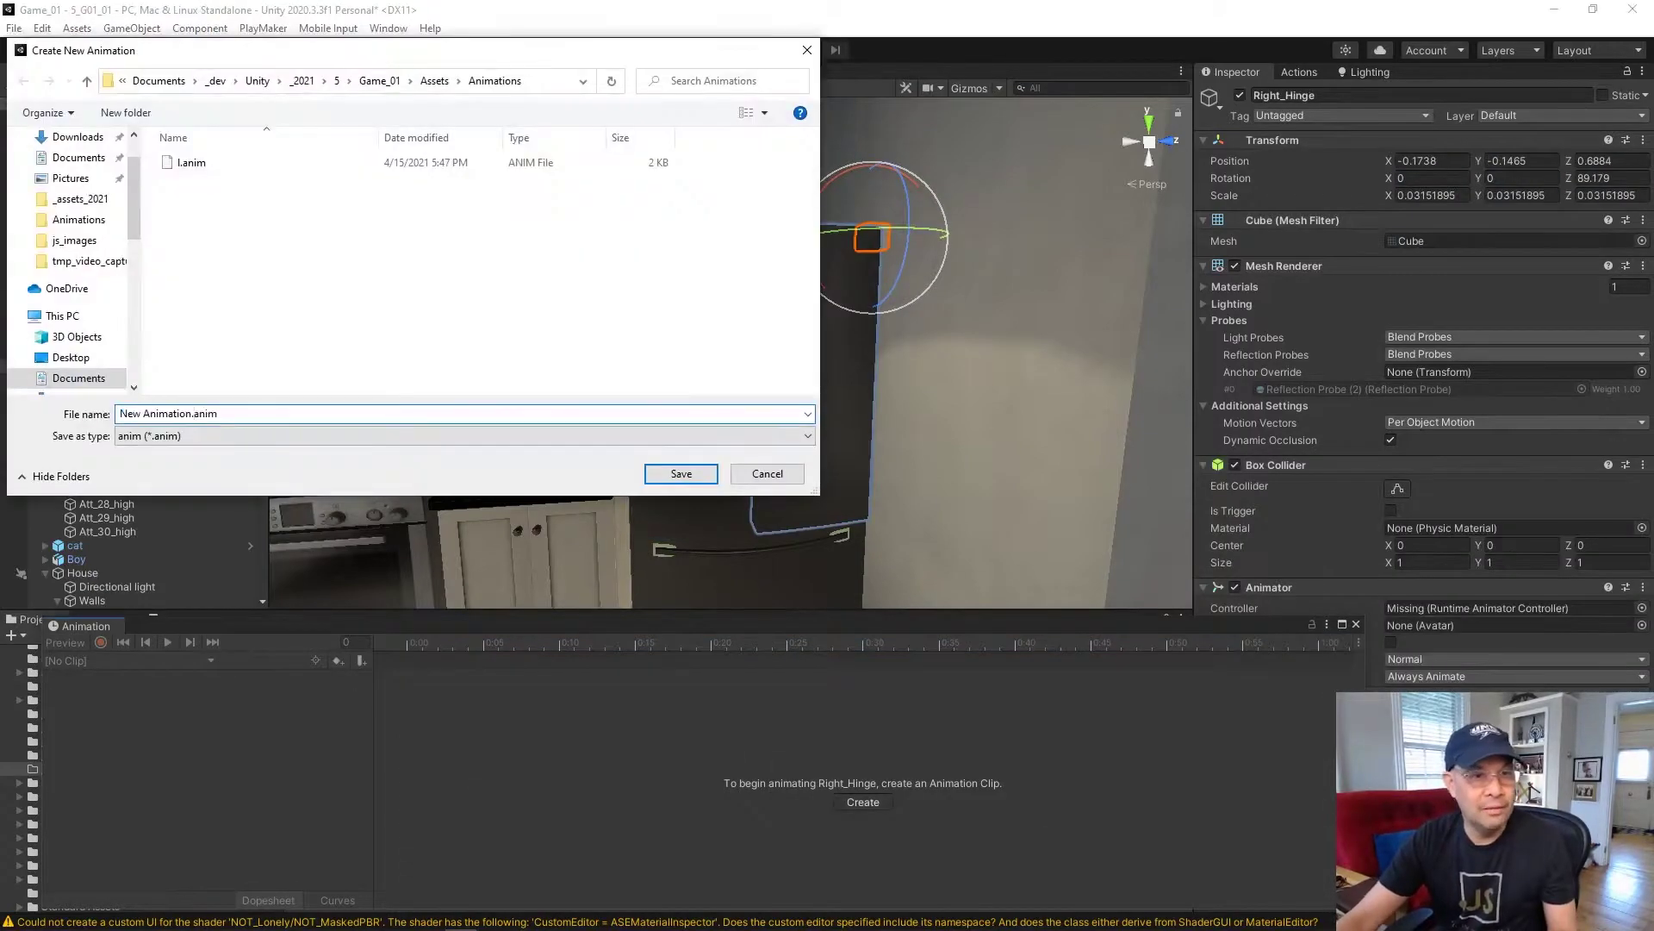
pyautogui.write('r')
pyautogui.press('Return')
# - Record a keyframe at frame 55 with Right_Hinge rotated open to about 3.3° around Z
pyautogui.click(1243, 642)
pyautogui.click(100, 642)
pyautogui.moveTo(870, 228); pyautogui.dragTo(1082, 237)
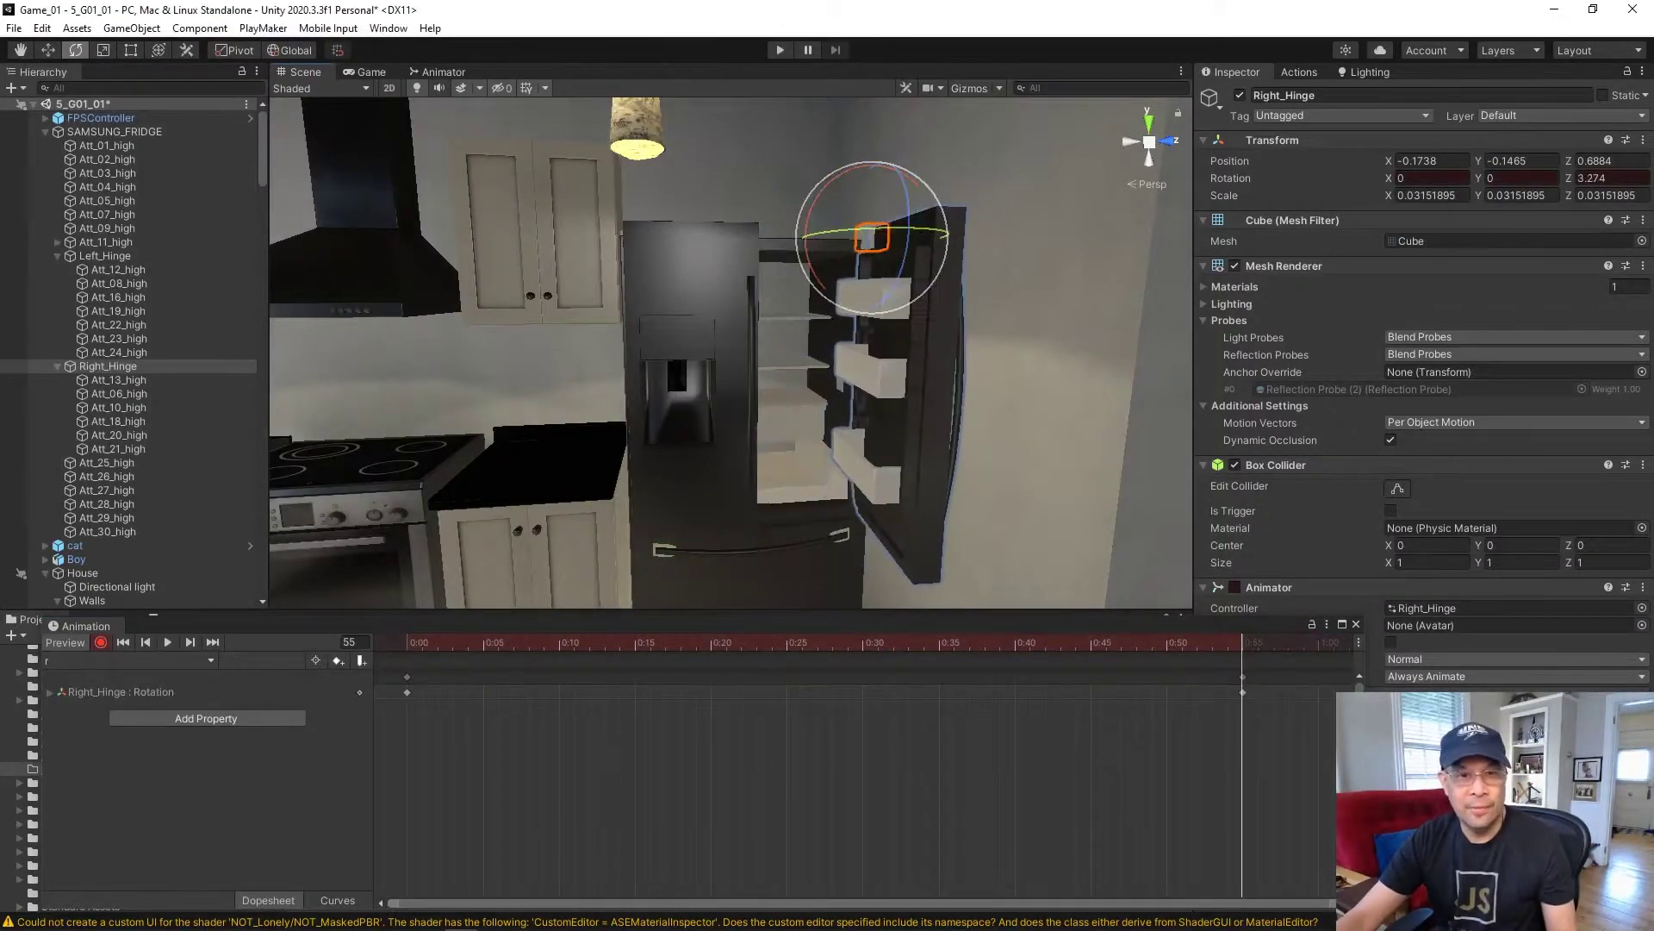
pyautogui.moveTo(1242, 642); pyautogui.dragTo(1228, 642)
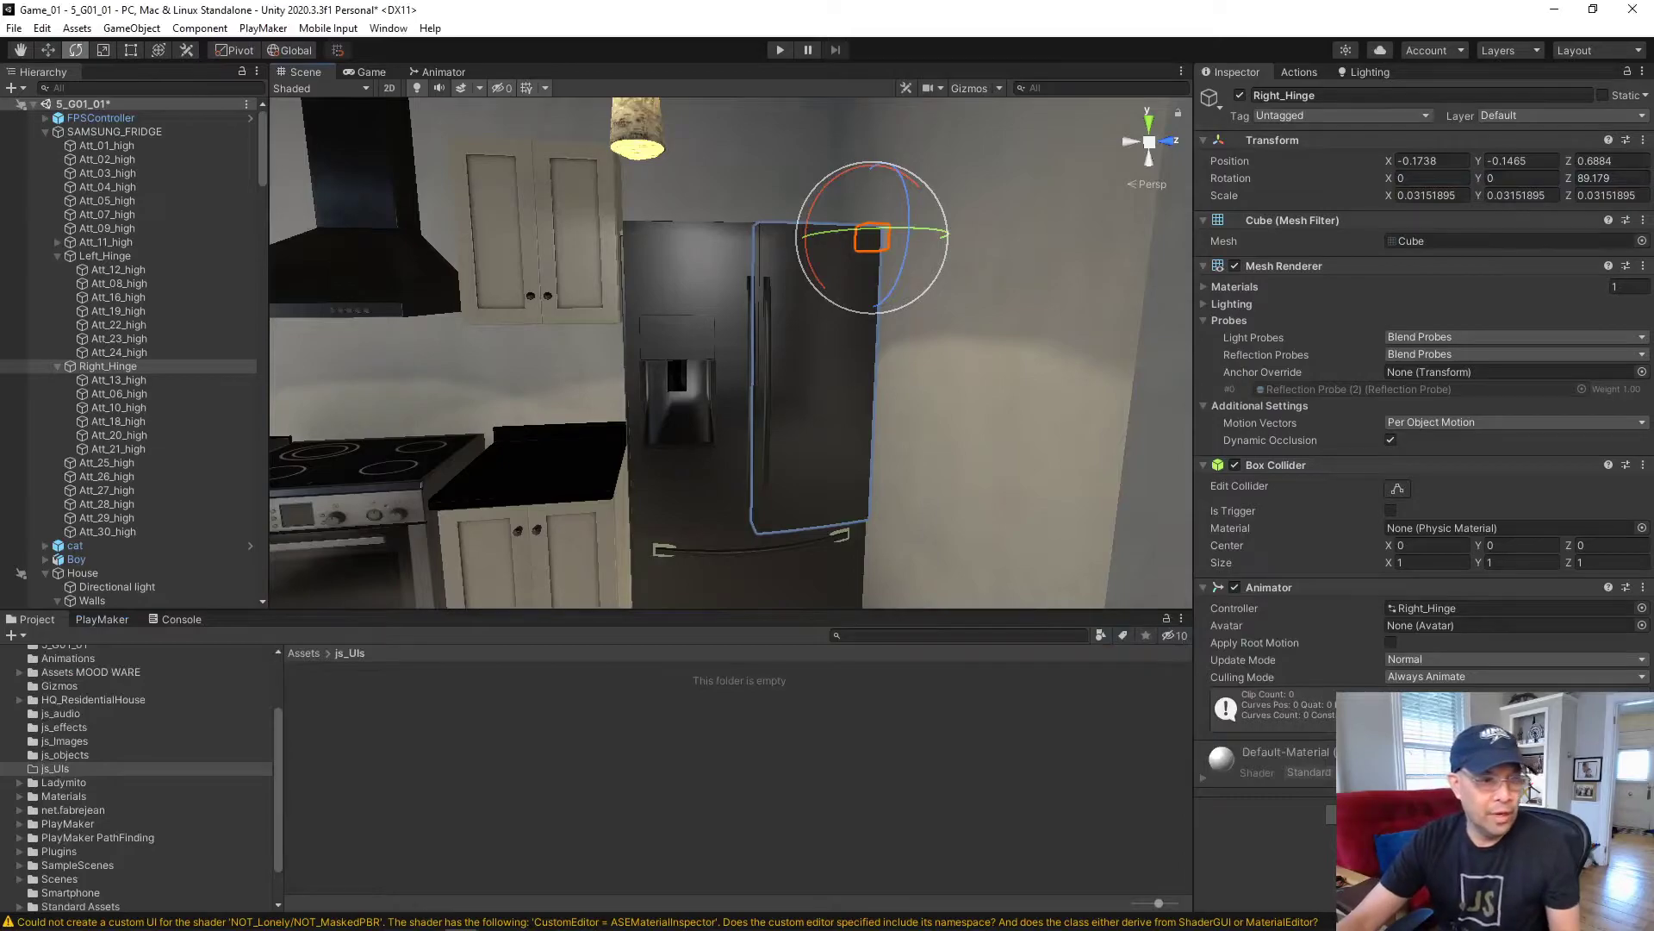
# - Show the Animations folder and inspect the l animation clip and the Left_Hinge animator controller
pyautogui.scroll(3, 142, 776)
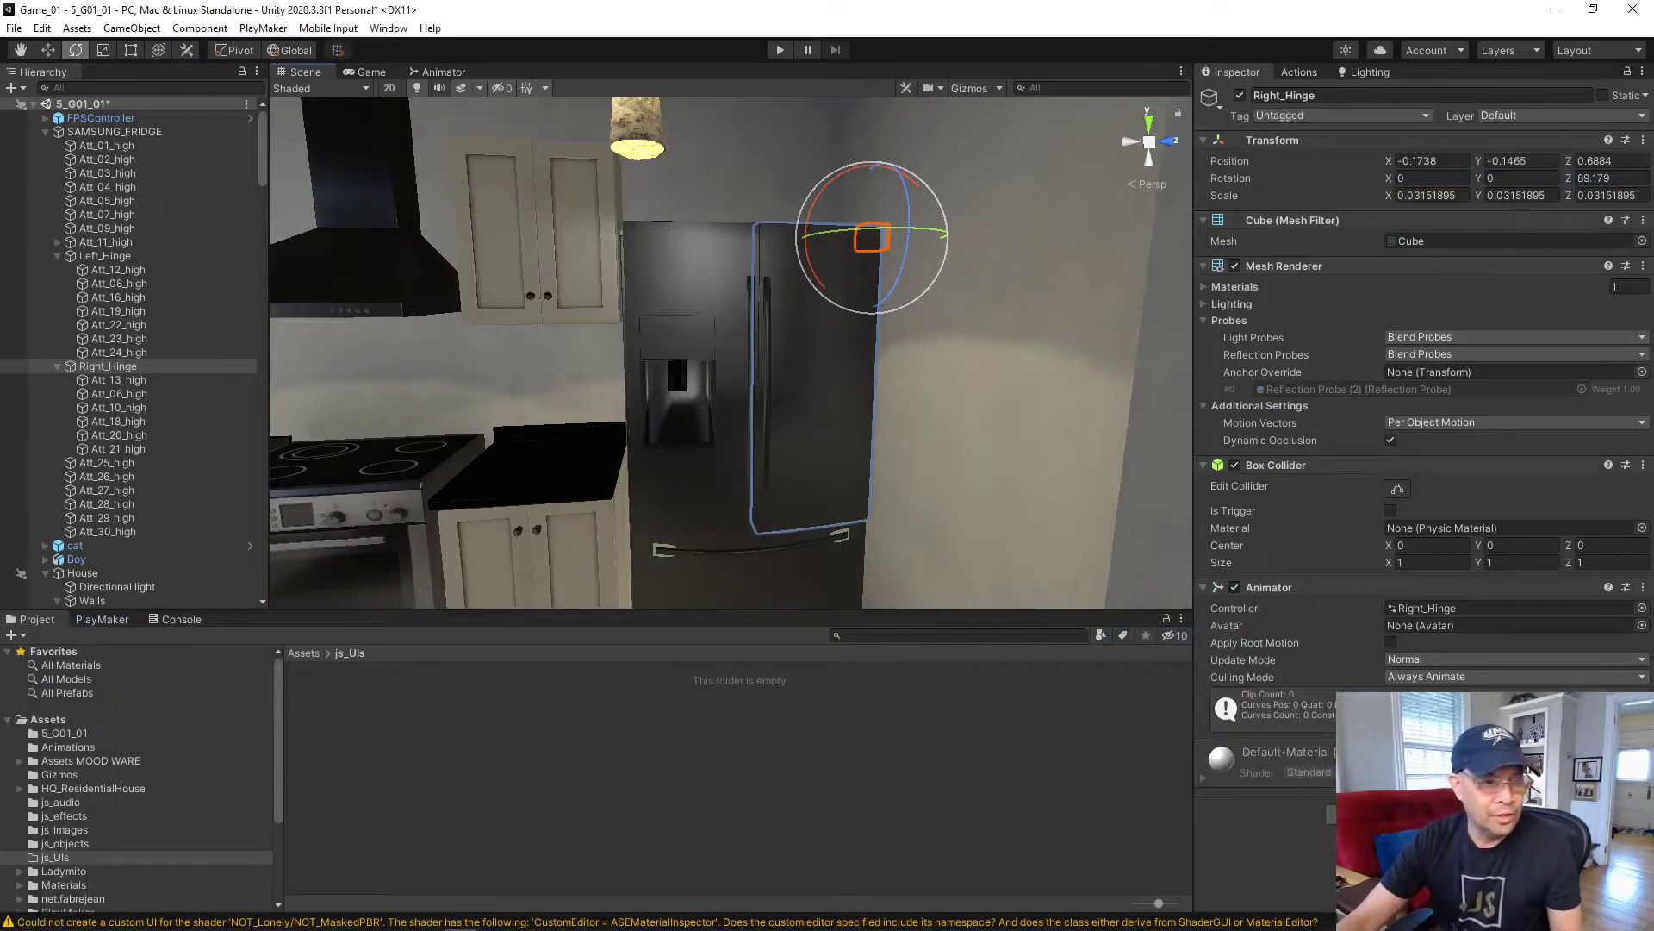
pyautogui.click(68, 747)
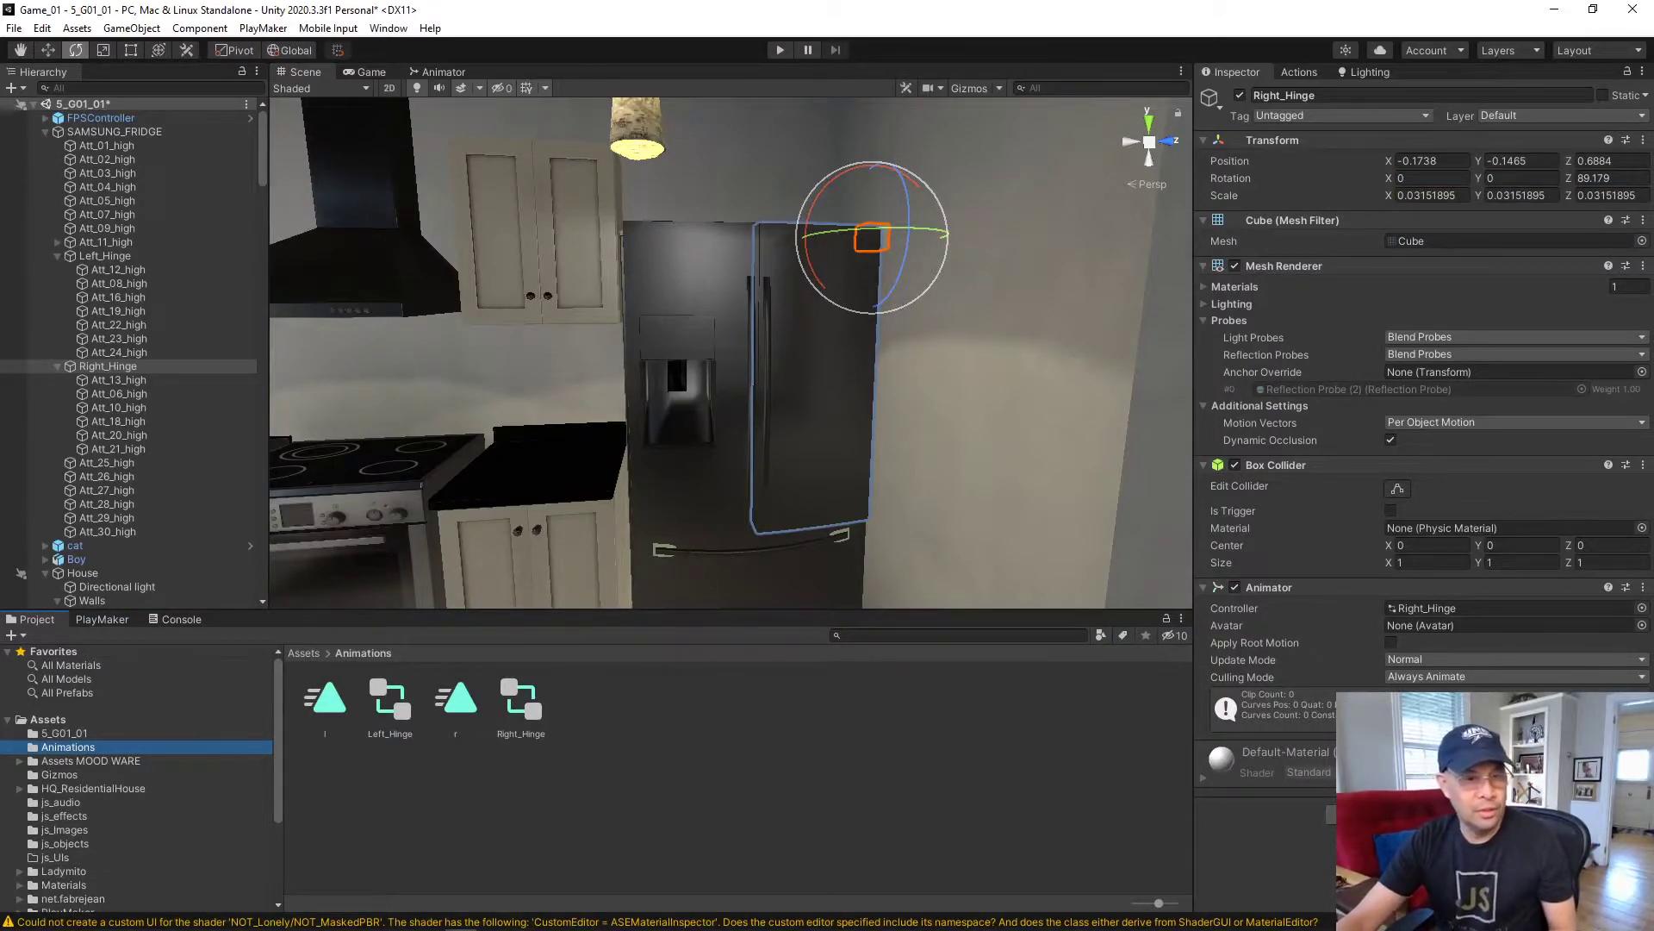
pyautogui.click(325, 699)
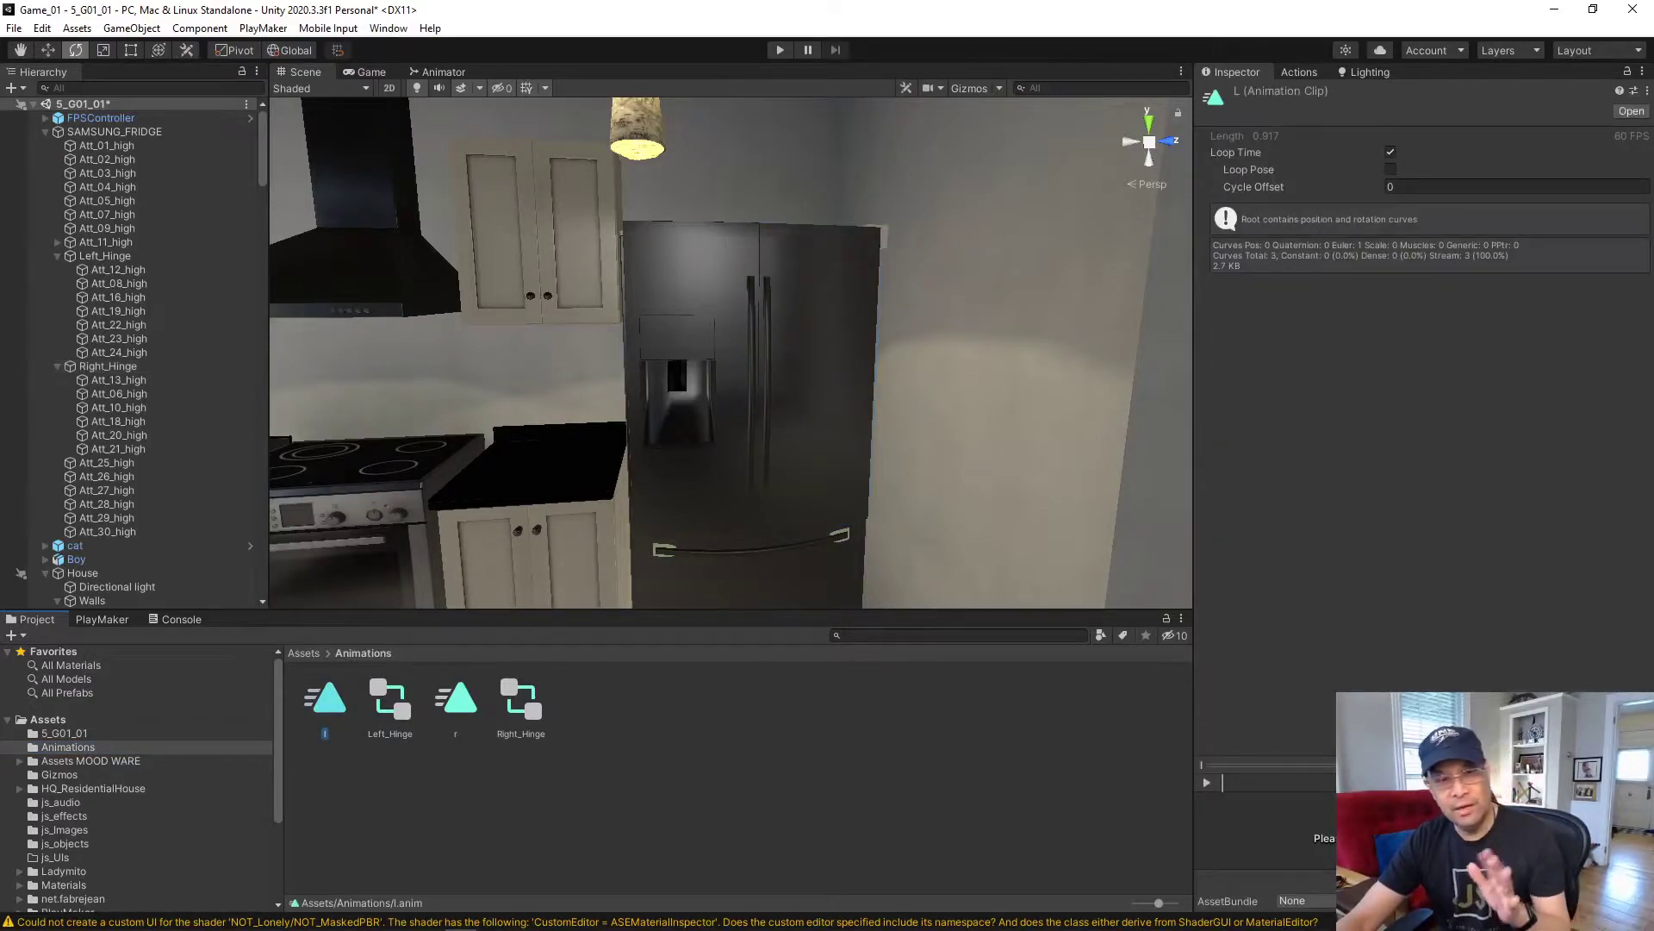
pyautogui.click(390, 699)
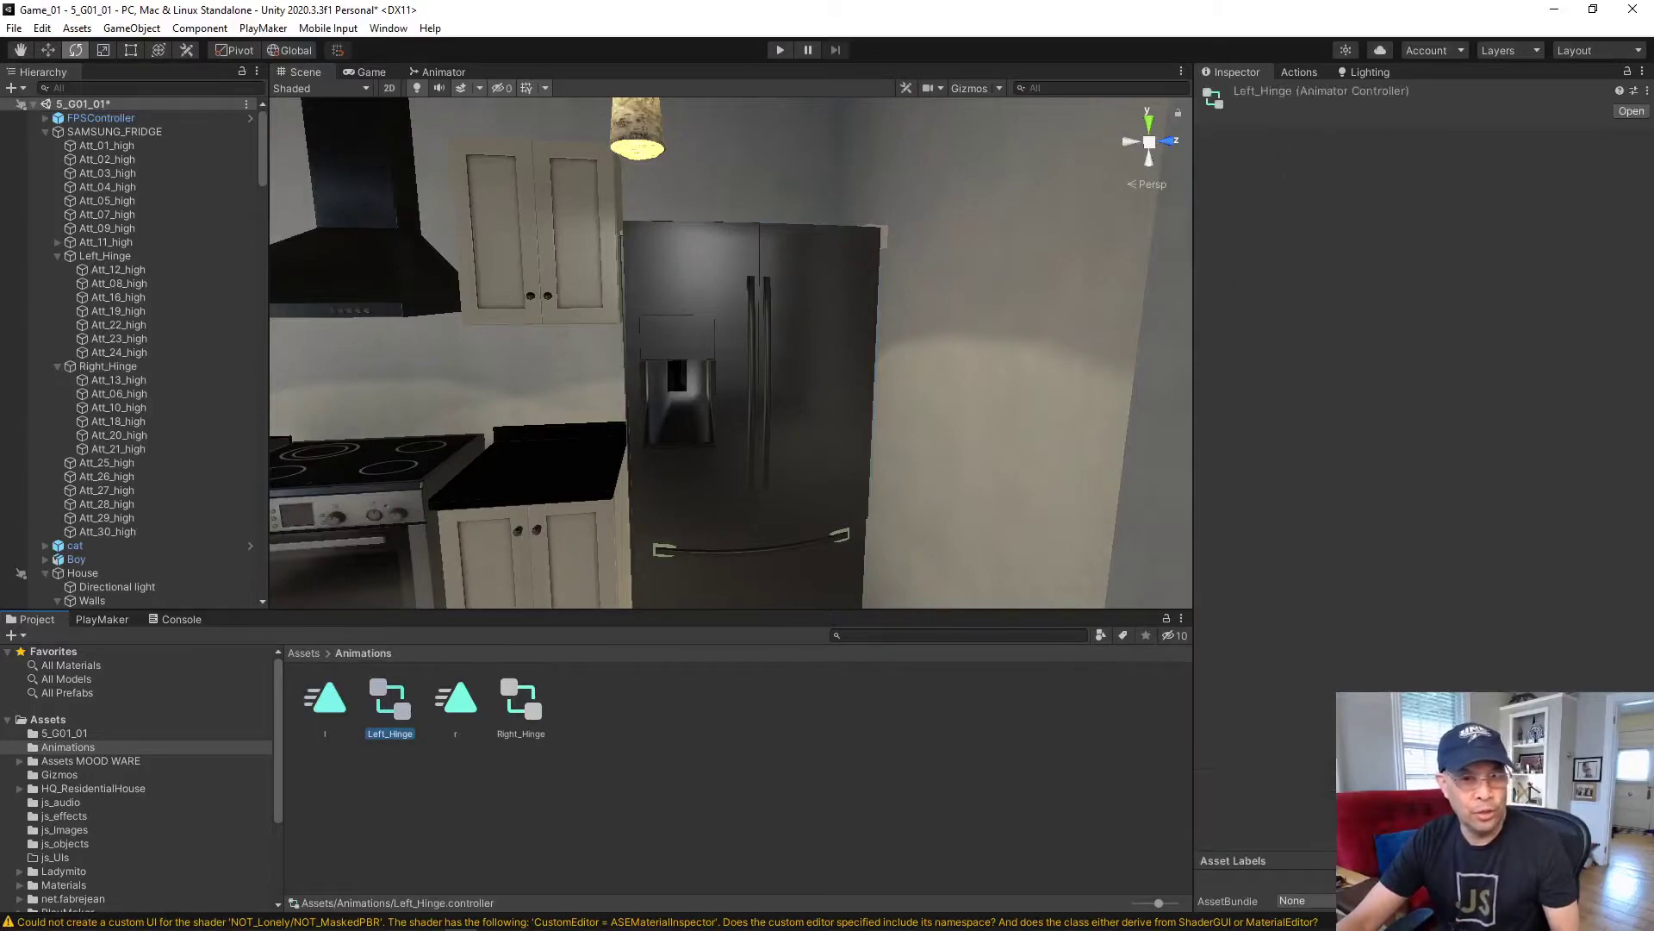
pyautogui.click(483, 801)
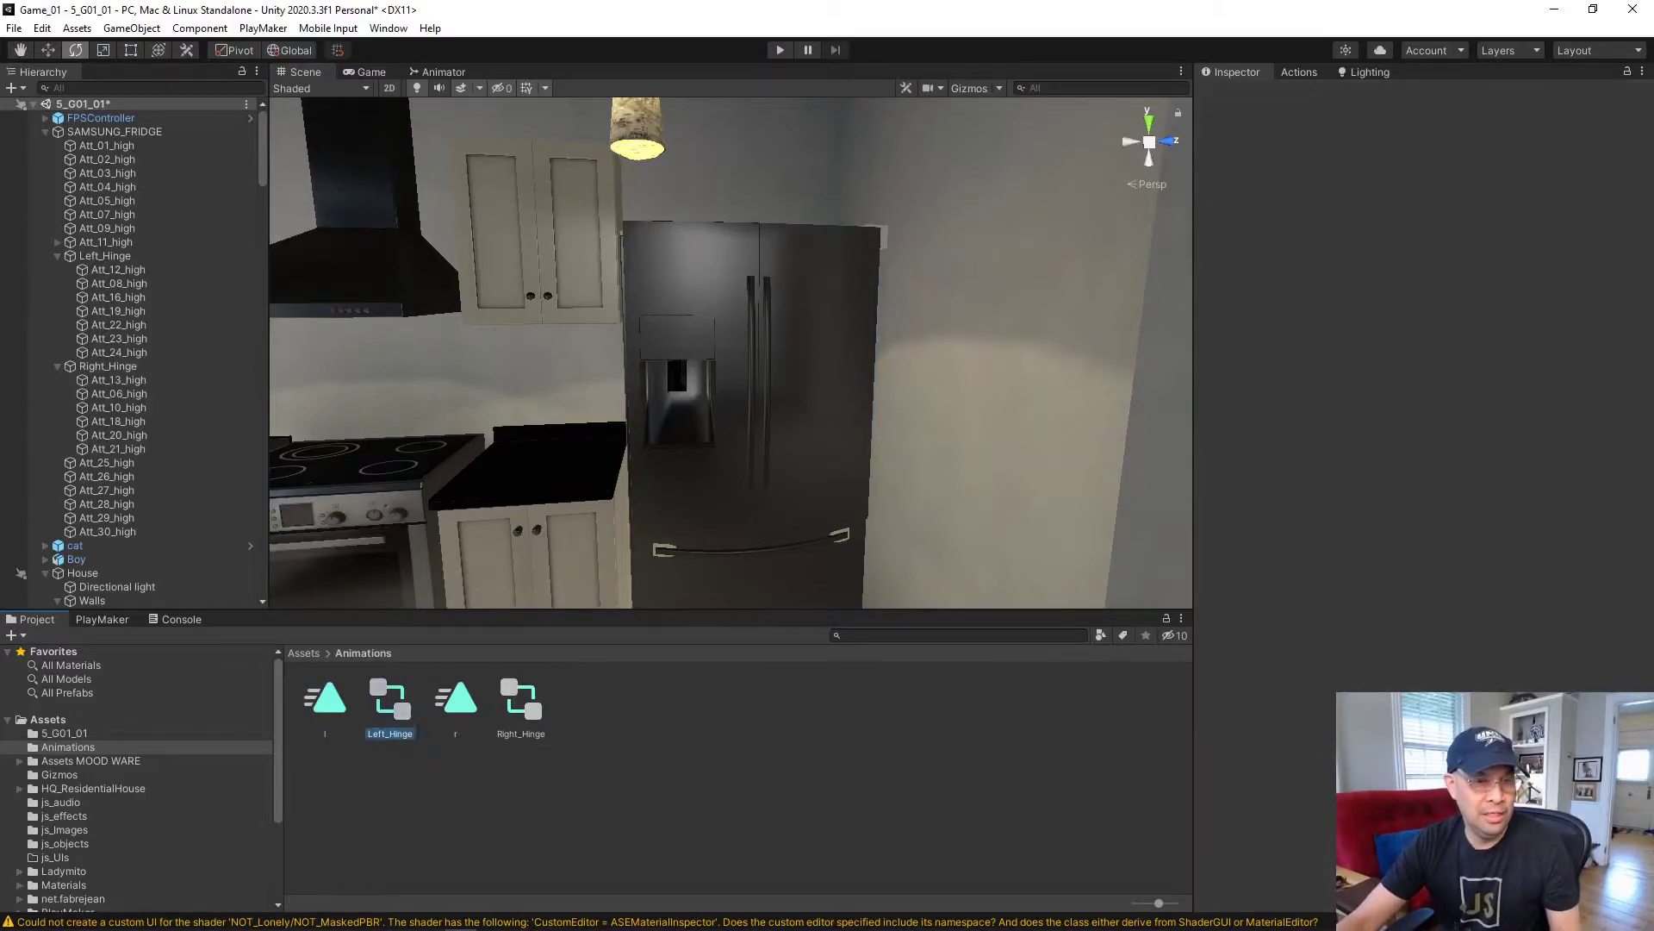
# - Open the Left_Hinge animator controller's state graph and reposition its l state
pyautogui.click(390, 699)
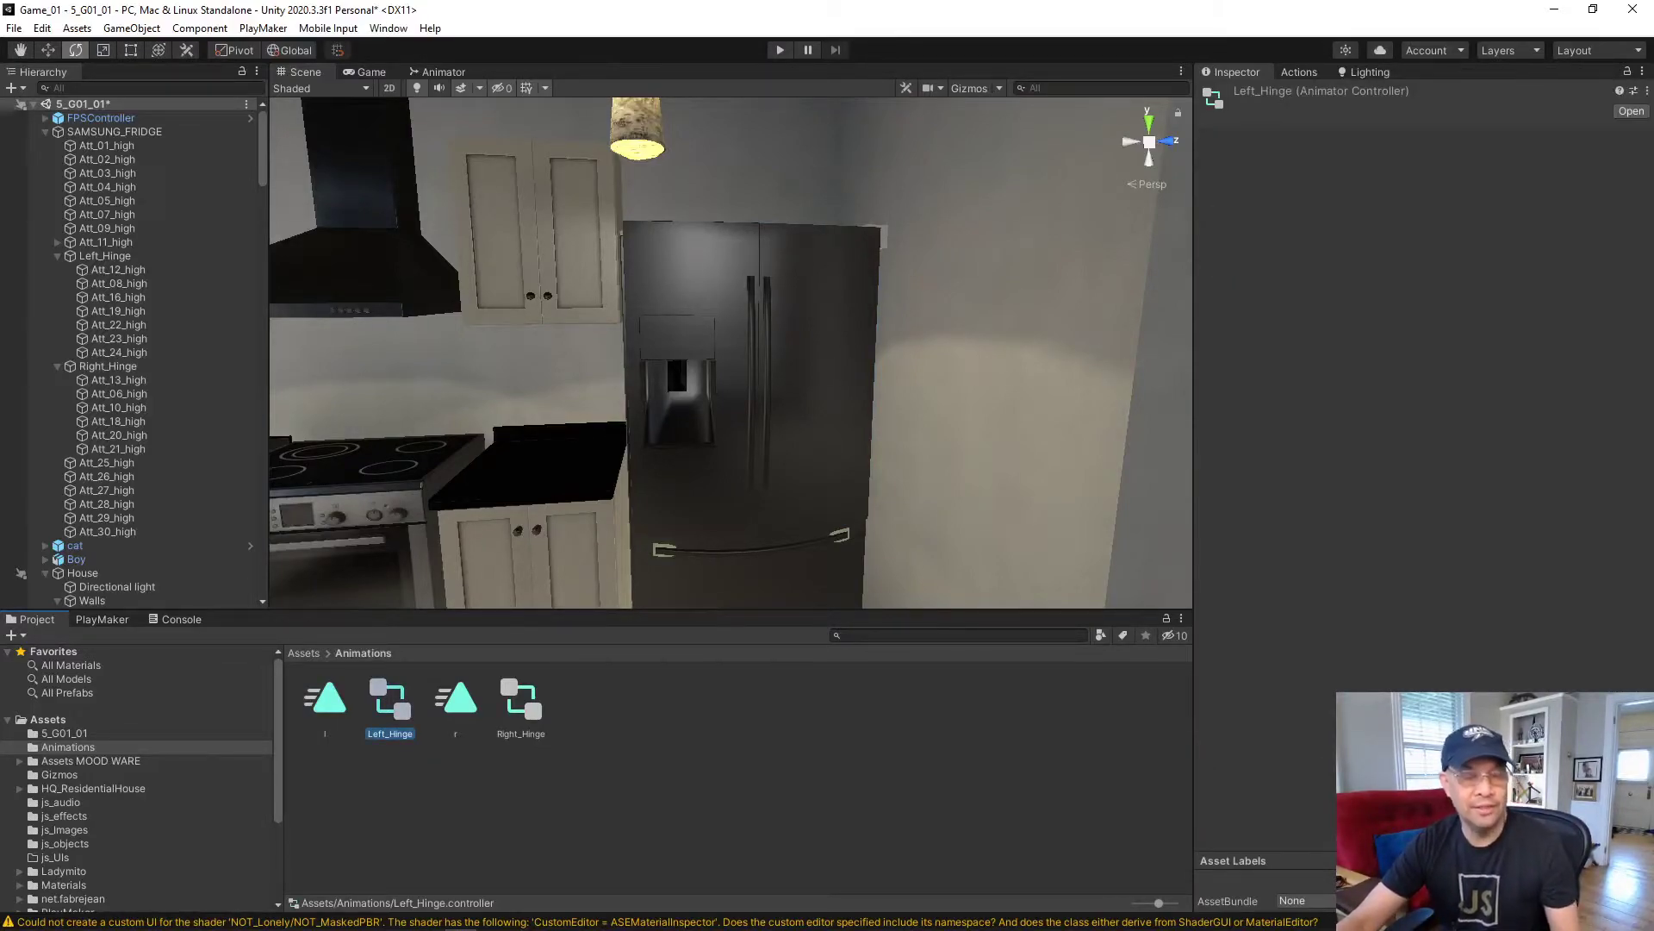
pyautogui.doubleClick(390, 700)
pyautogui.moveTo(636, 218); pyautogui.dragTo(700, 368)
# - Run the game briefly in play mode and stop it
pyautogui.hotkey('ctrl', 'p')
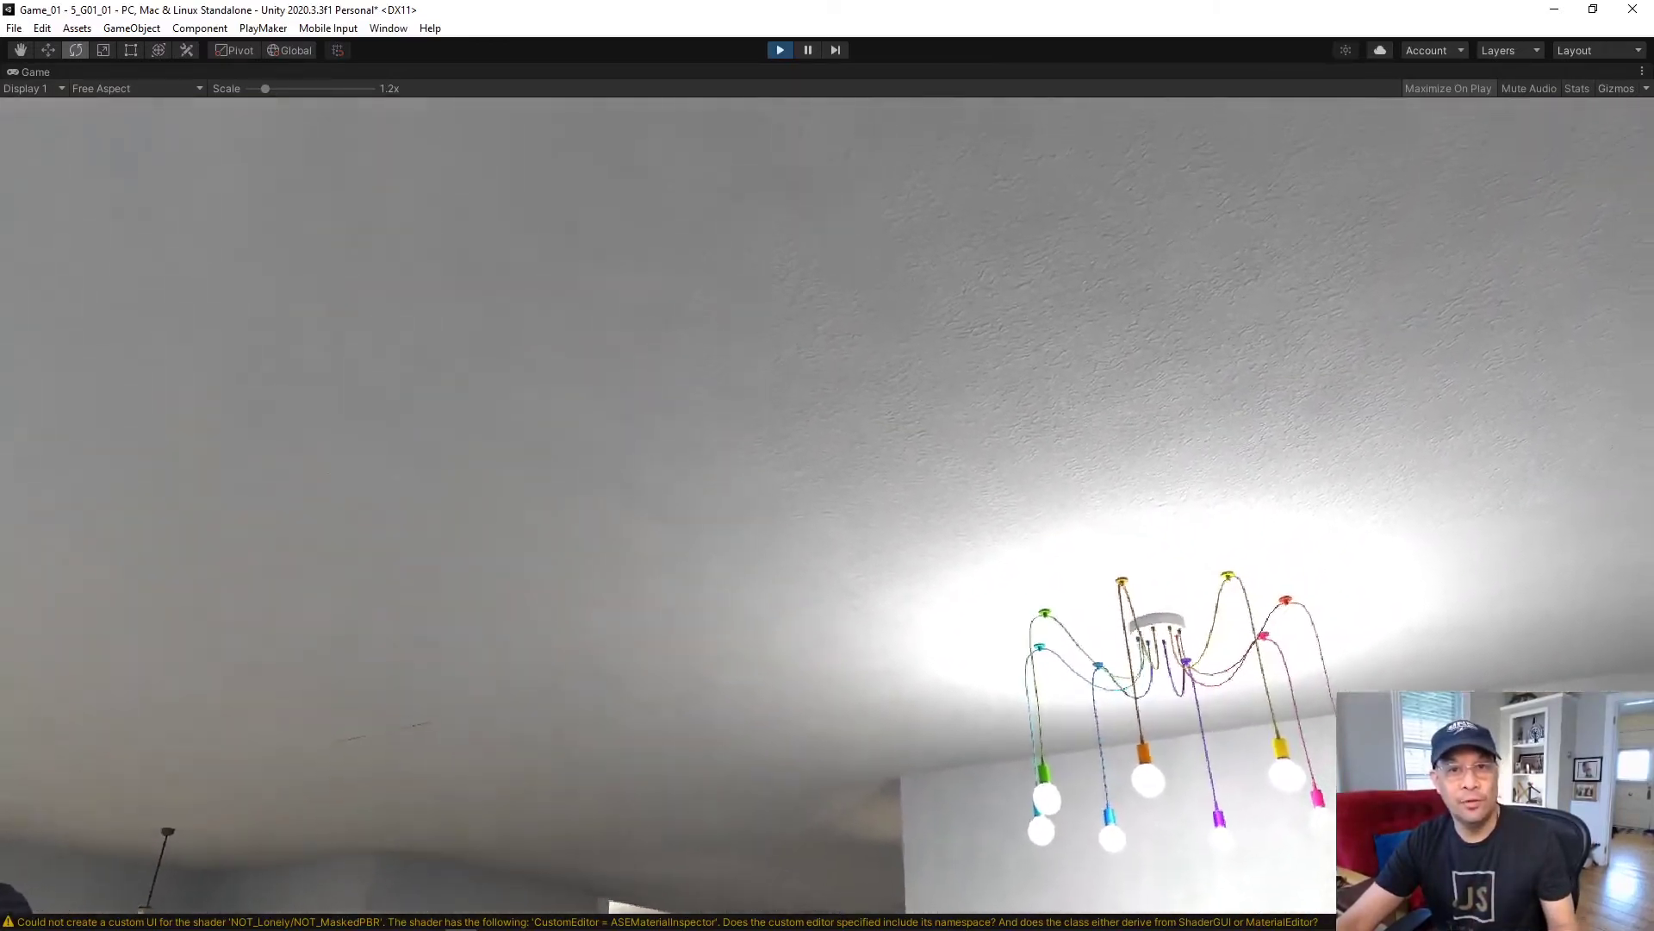
pyautogui.hotkey('ctrl', 'p')
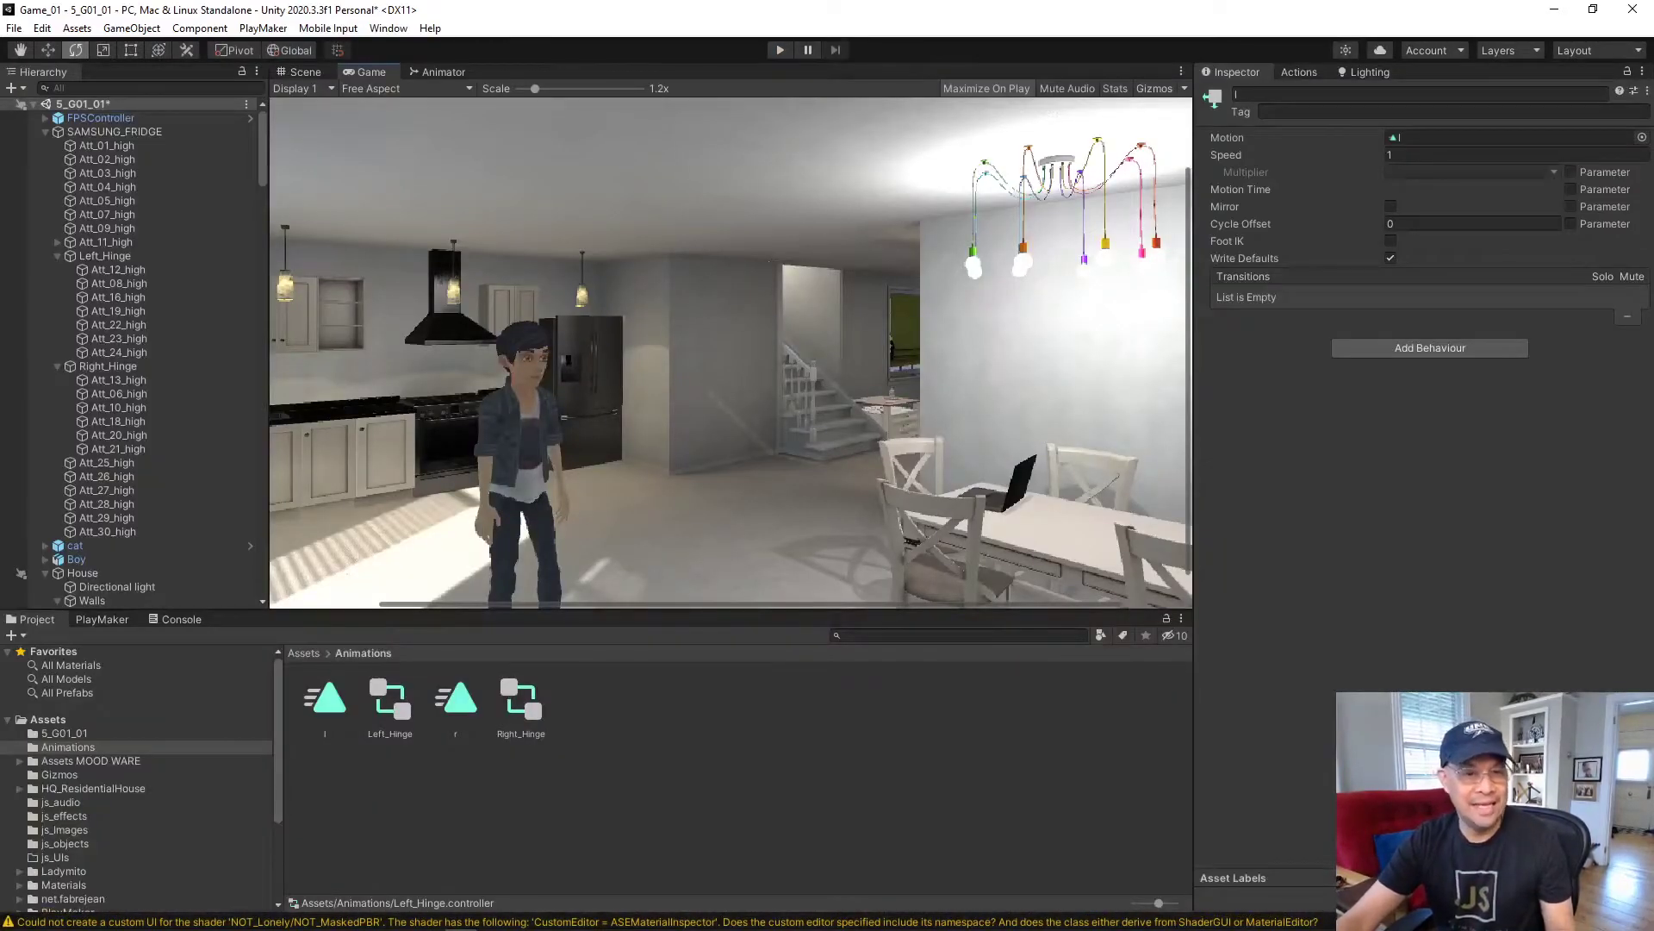
# - Add an empty state below the l state in the Left_Hinge animator controller
pyautogui.doubleClick(390, 700)
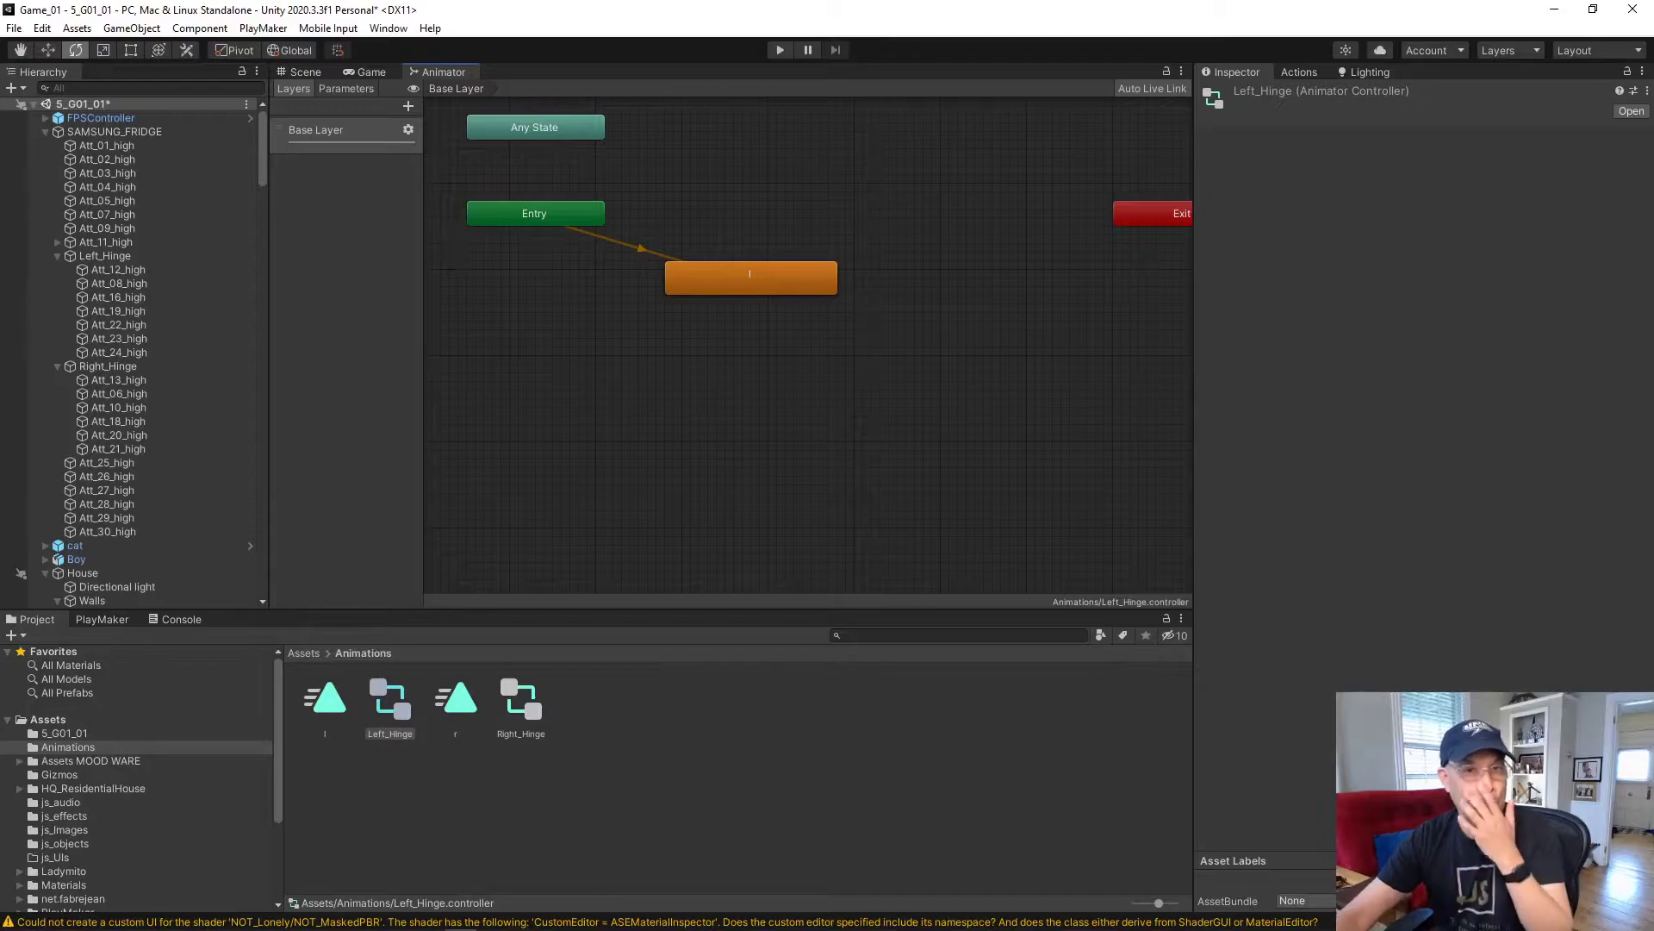
pyautogui.rightClick(554, 372)
pyautogui.moveTo(655, 381)
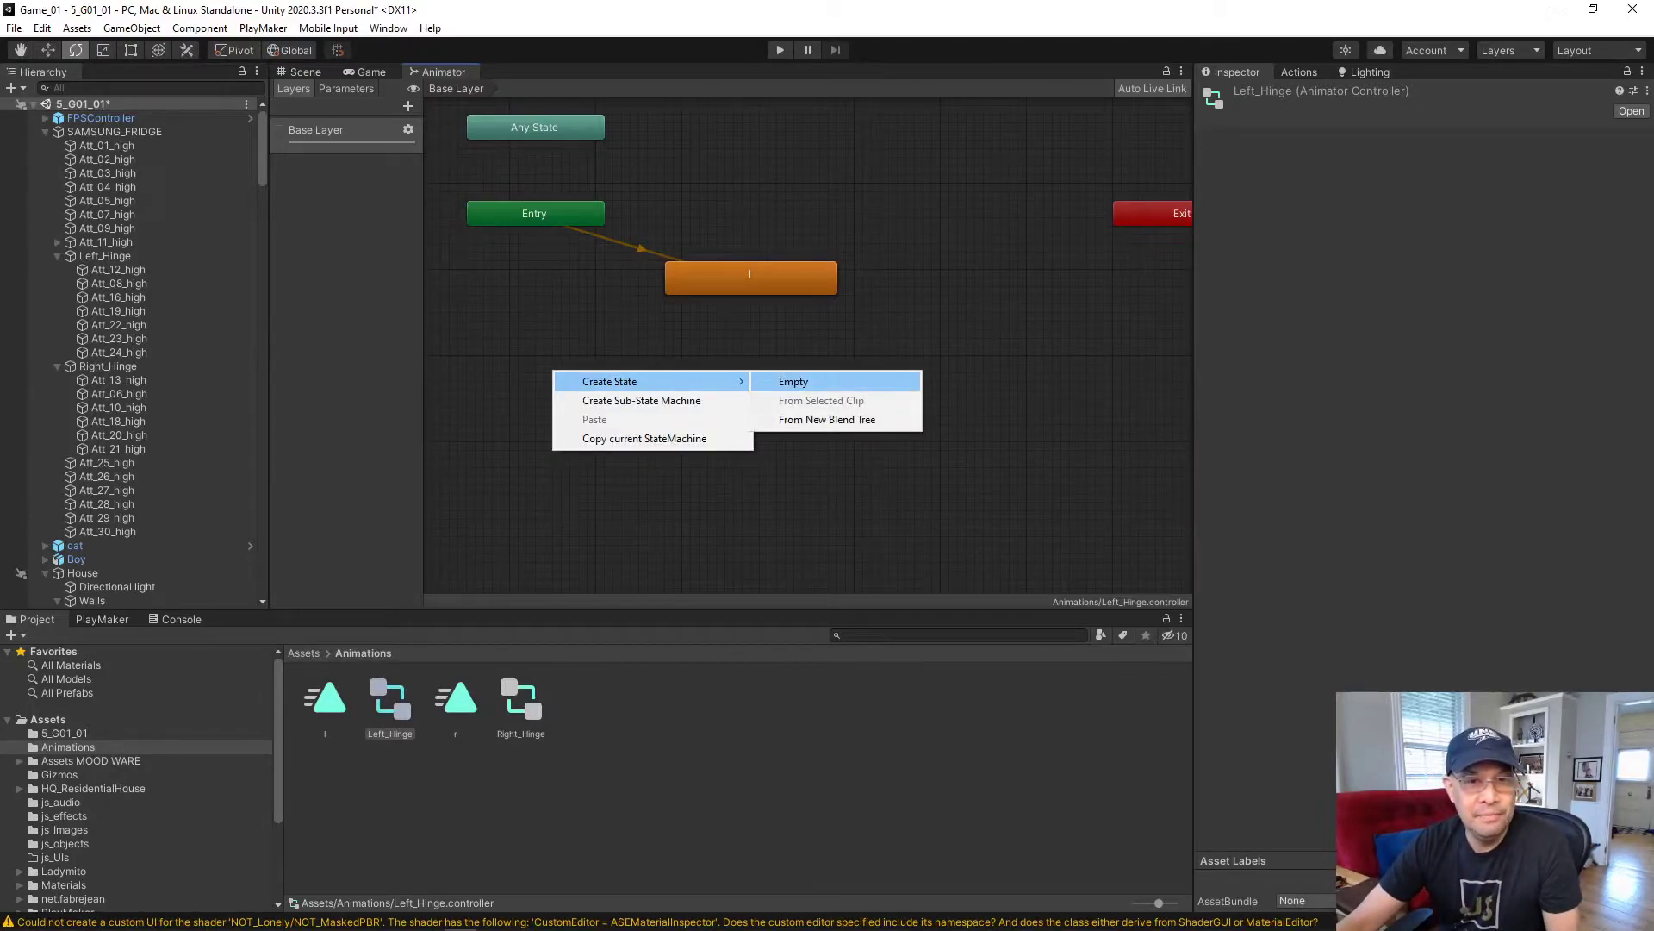
pyautogui.click(794, 381)
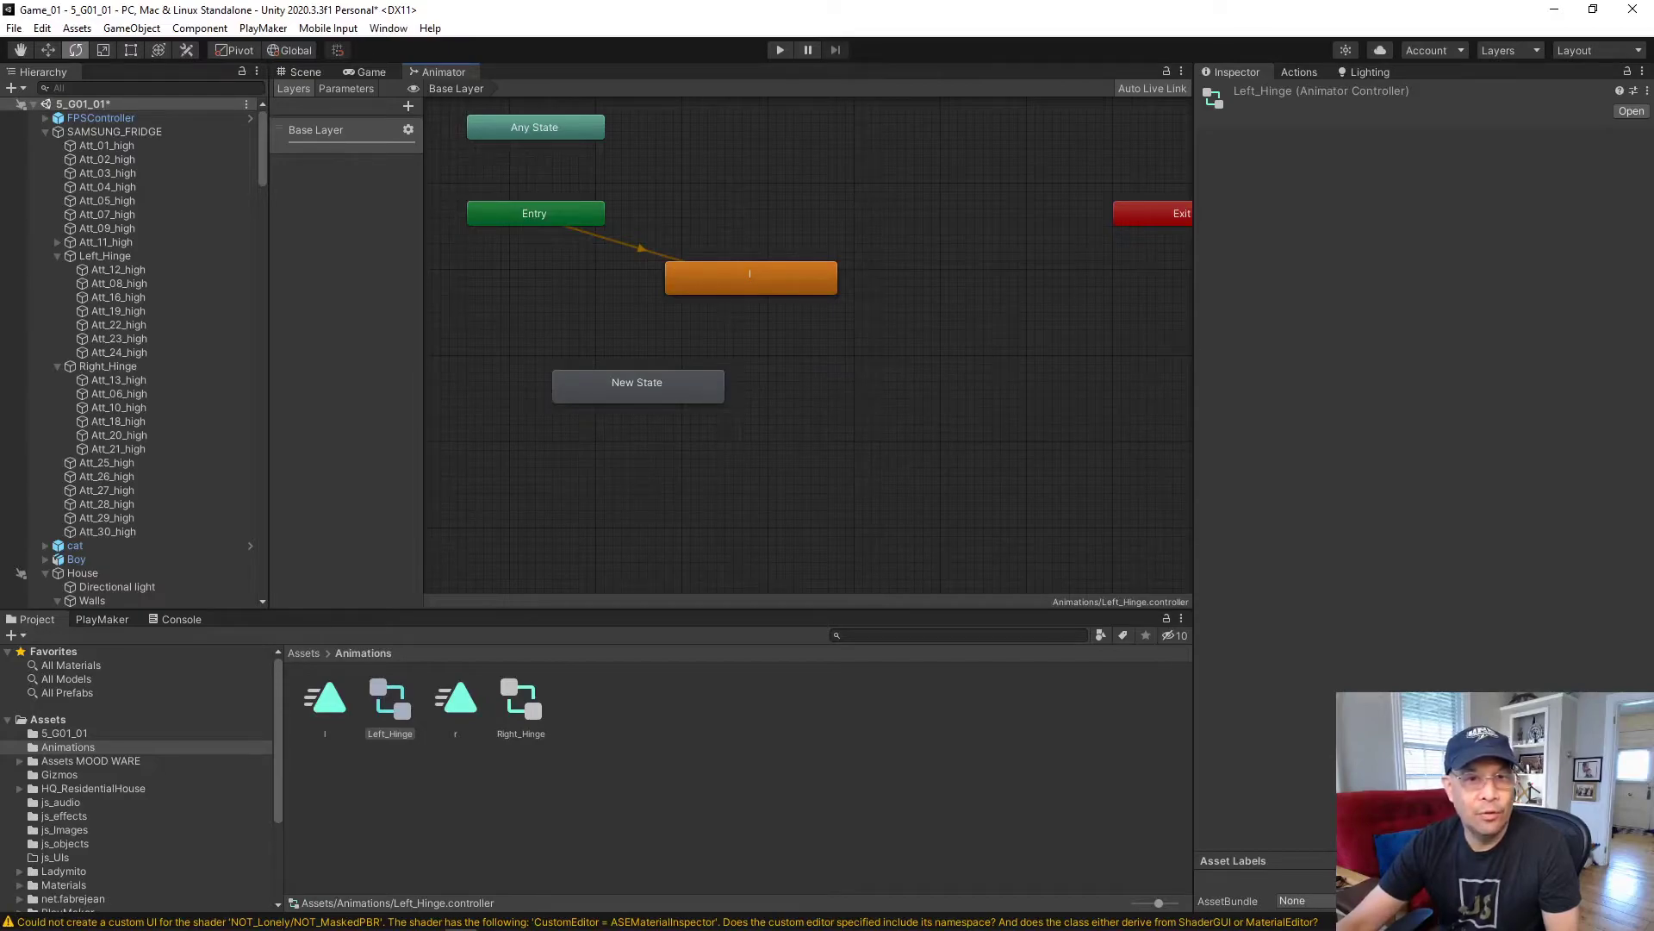
# - Delete the l state from the Left_Hinge controller so Entry leads to the empty state, and move the Entry node slightly closer to it
pyautogui.moveTo(534, 213); pyautogui.dragTo(542, 239)
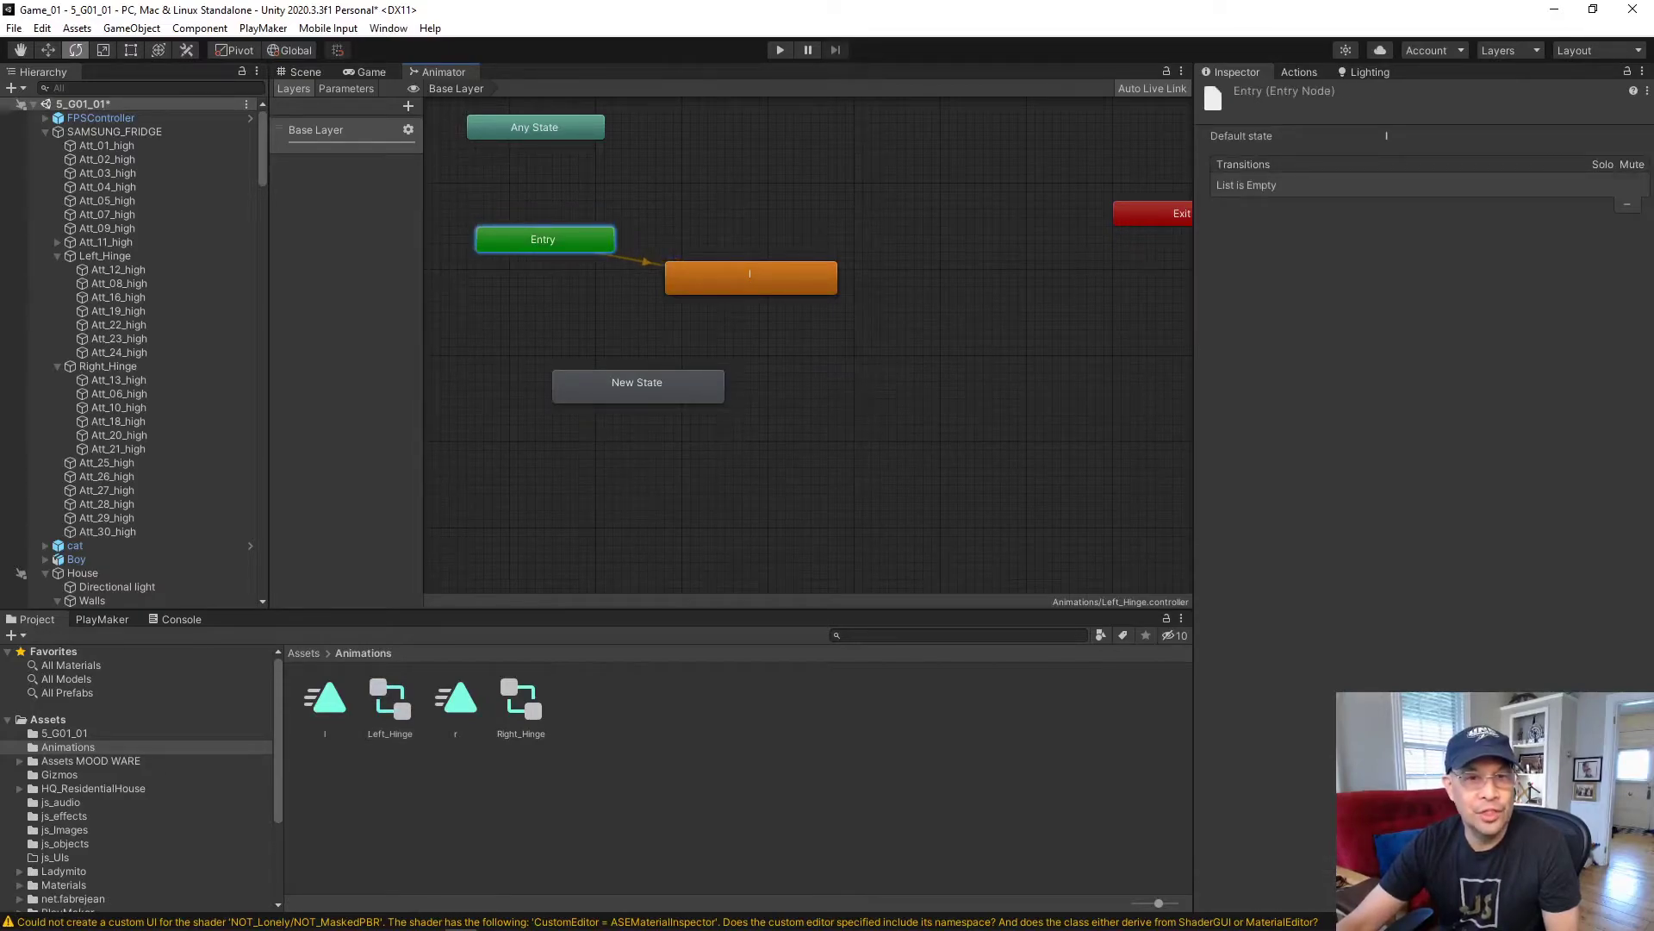
pyautogui.rightClick(556, 239)
pyautogui.click(741, 341)
pyautogui.click(748, 277)
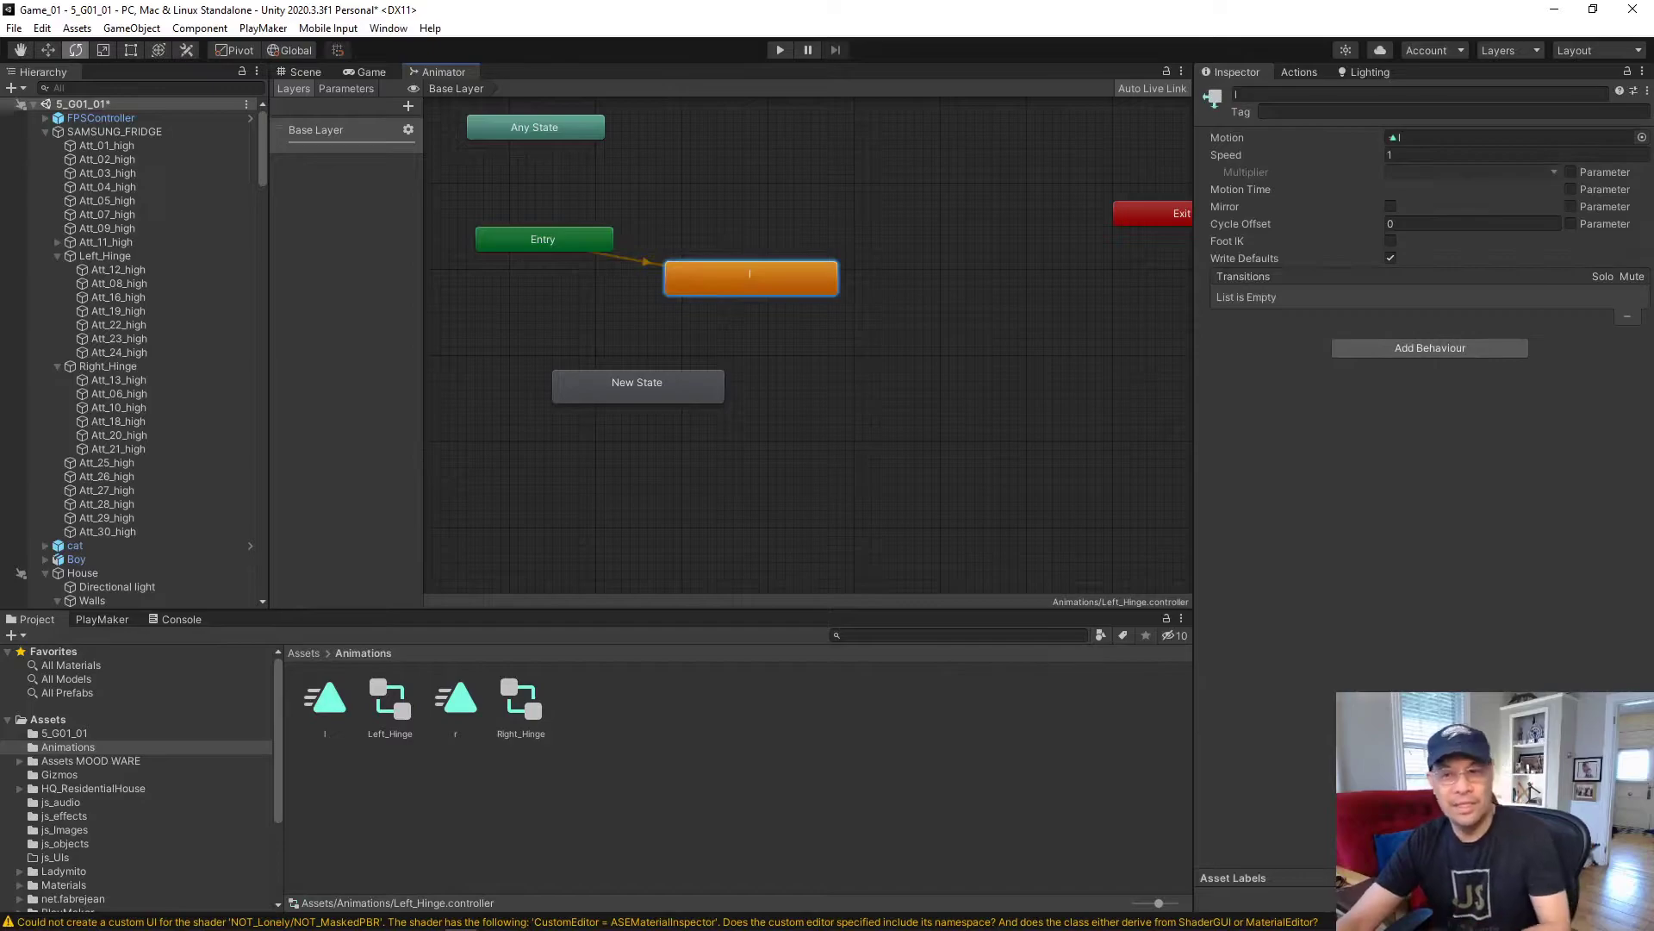
pyautogui.press('Delete')
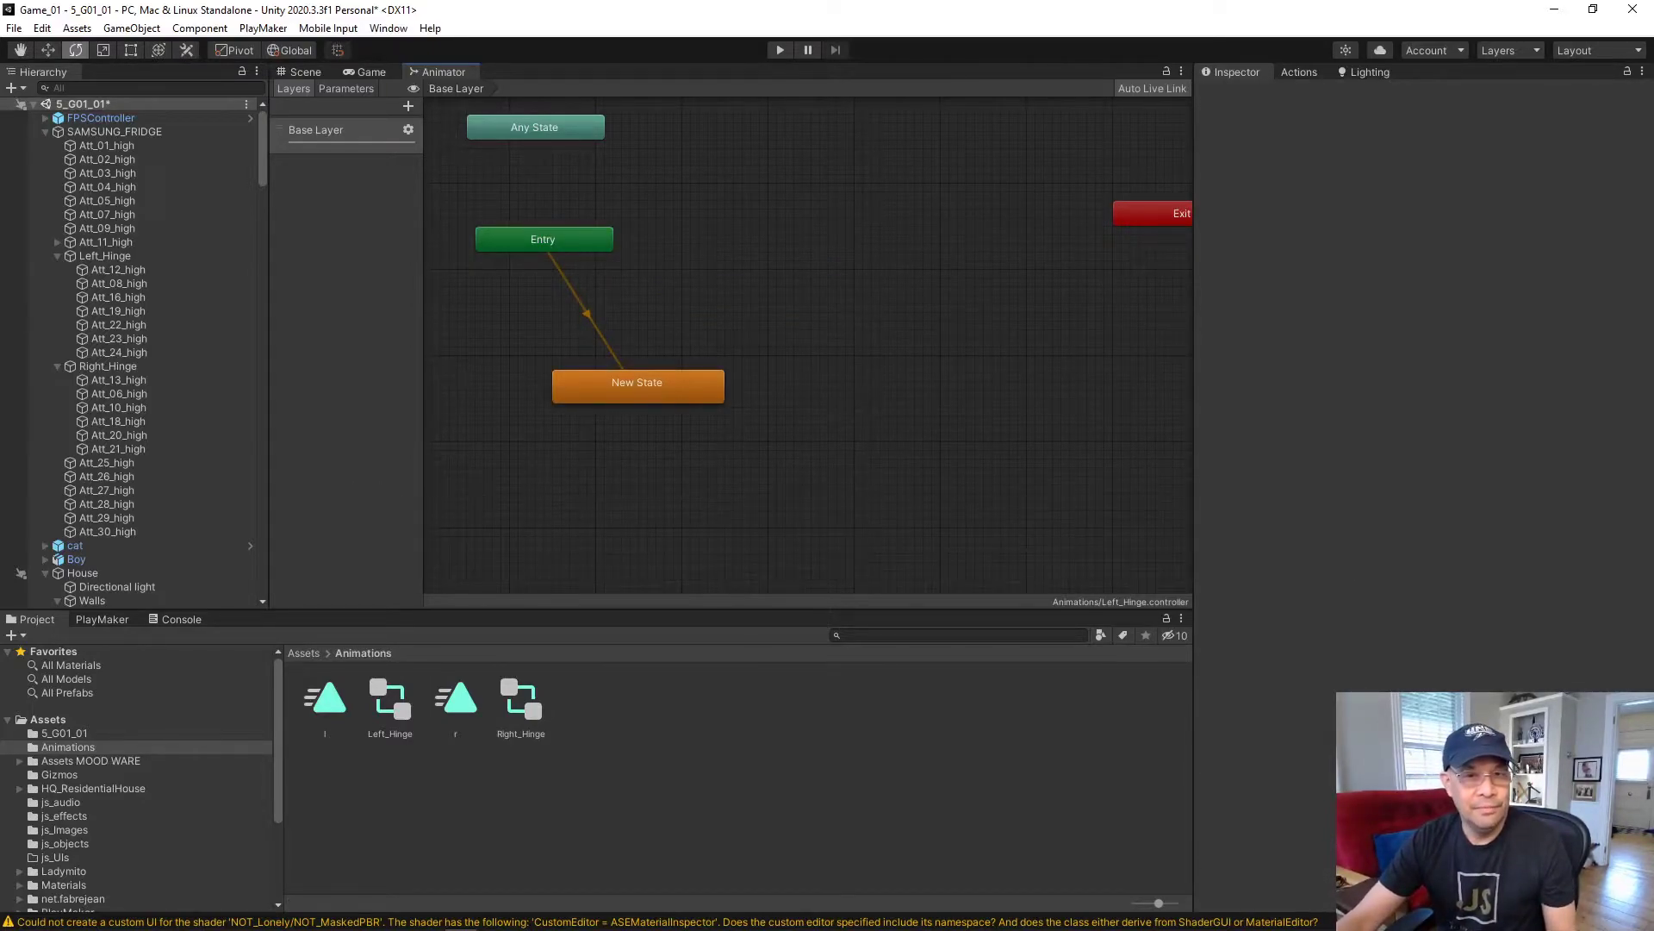
pyautogui.click(543, 239)
pyautogui.moveTo(543, 239); pyautogui.dragTo(560, 247)
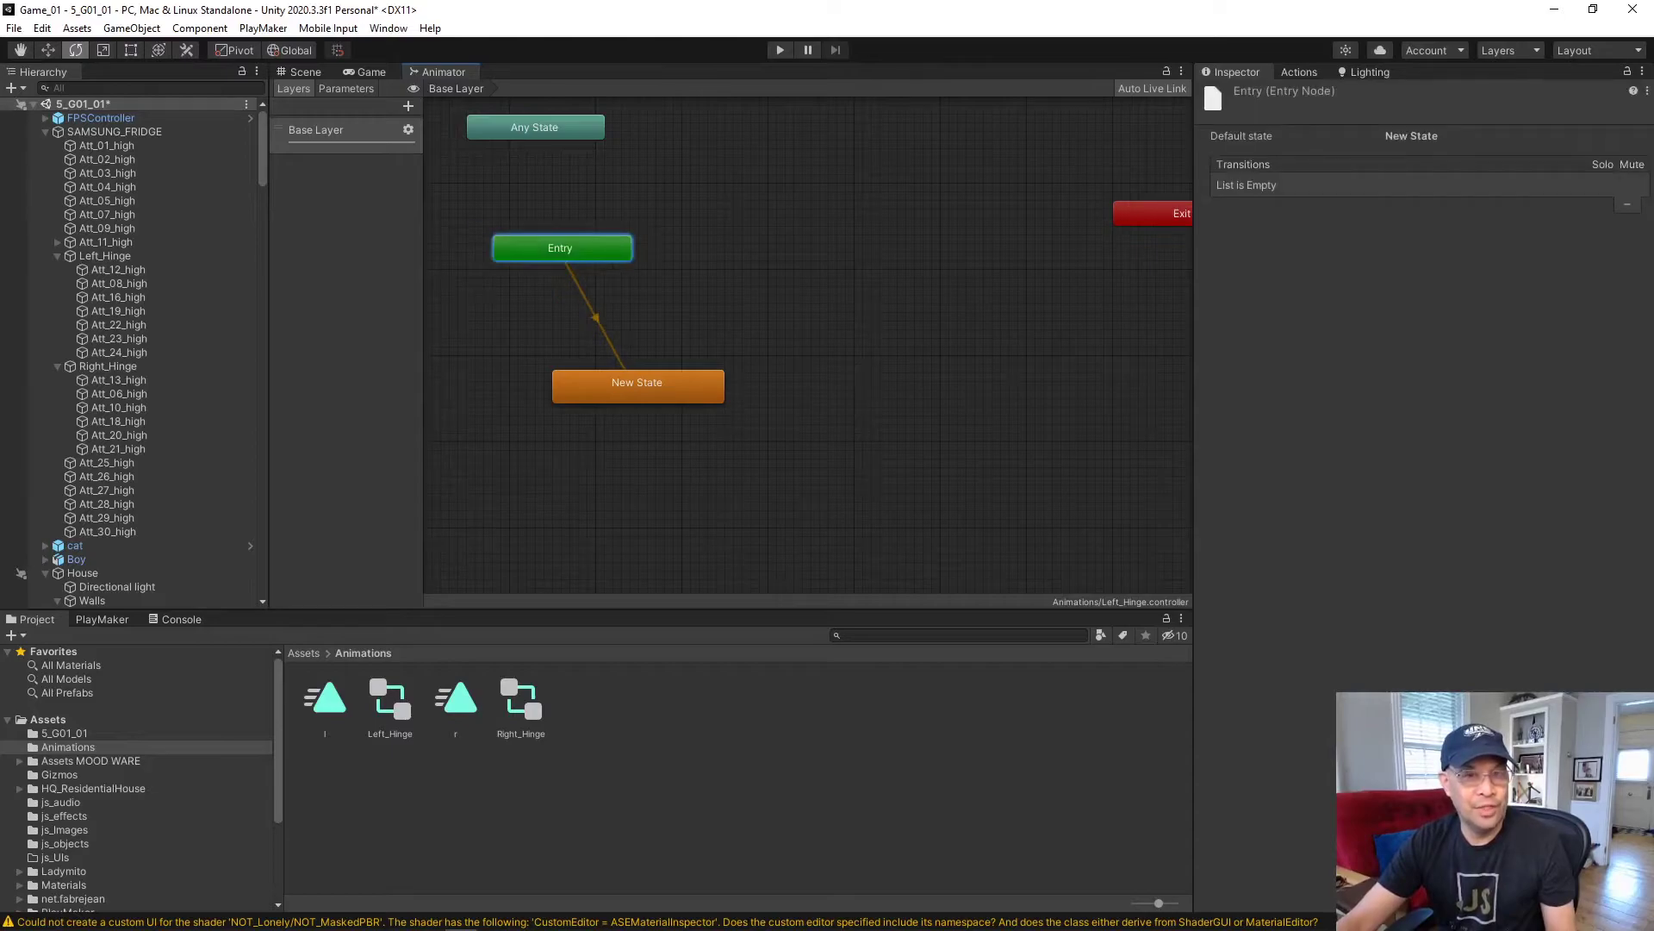
# - Open the Right_Hinge animator controller and delete its r state
pyautogui.click(637, 385)
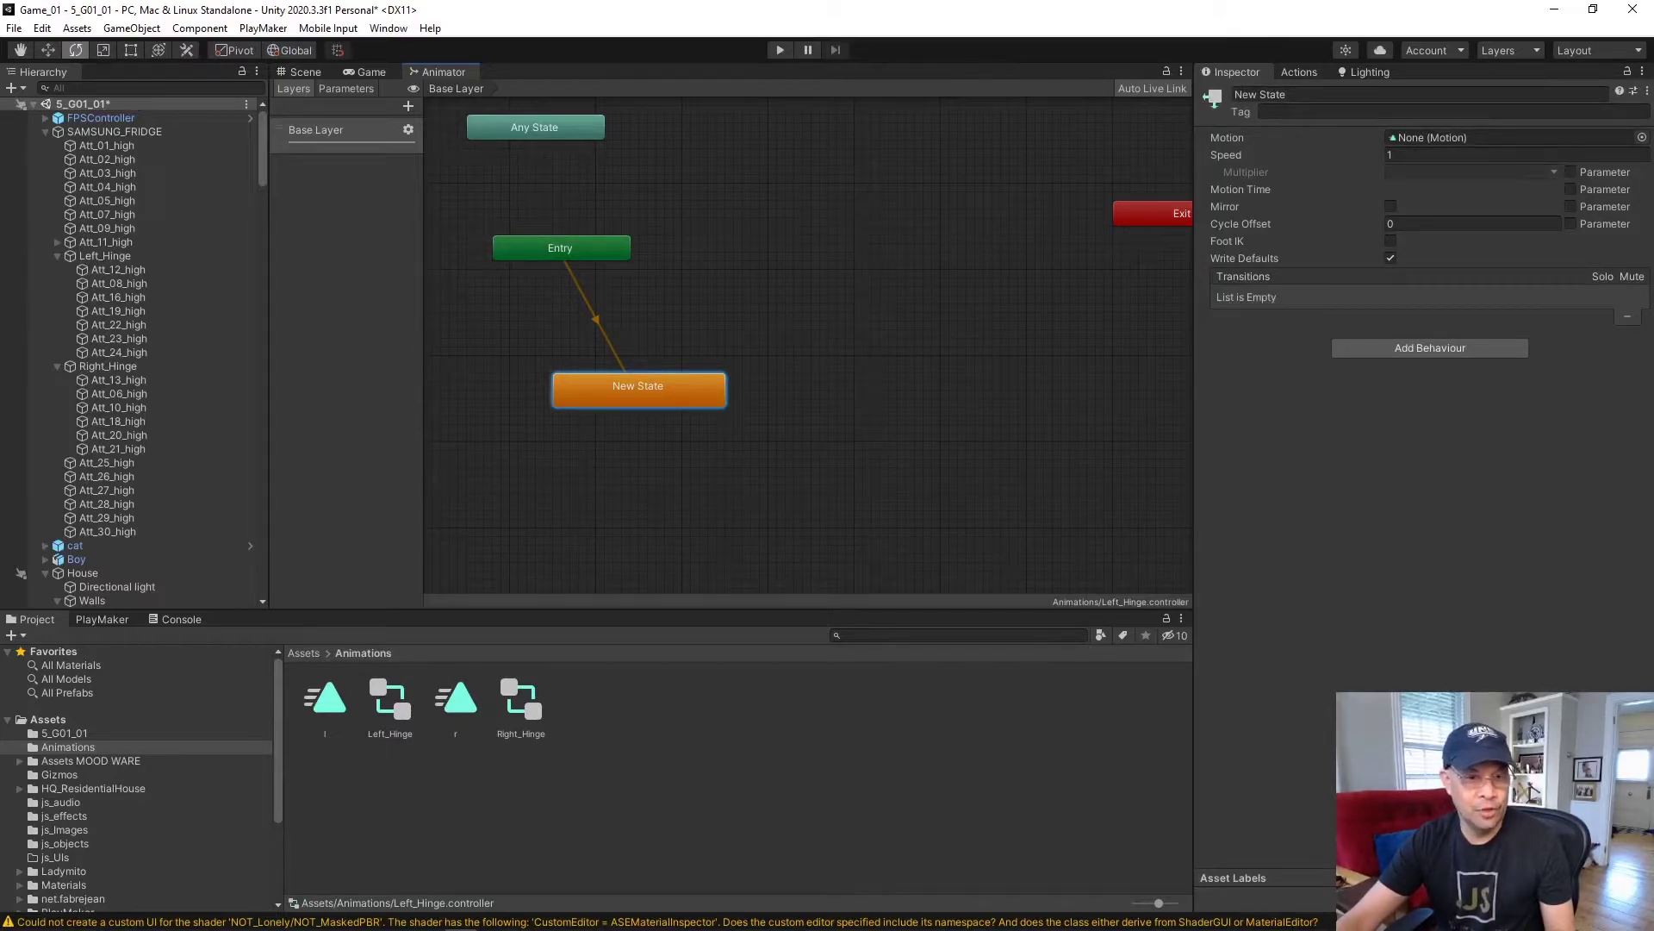
pyautogui.click(521, 702)
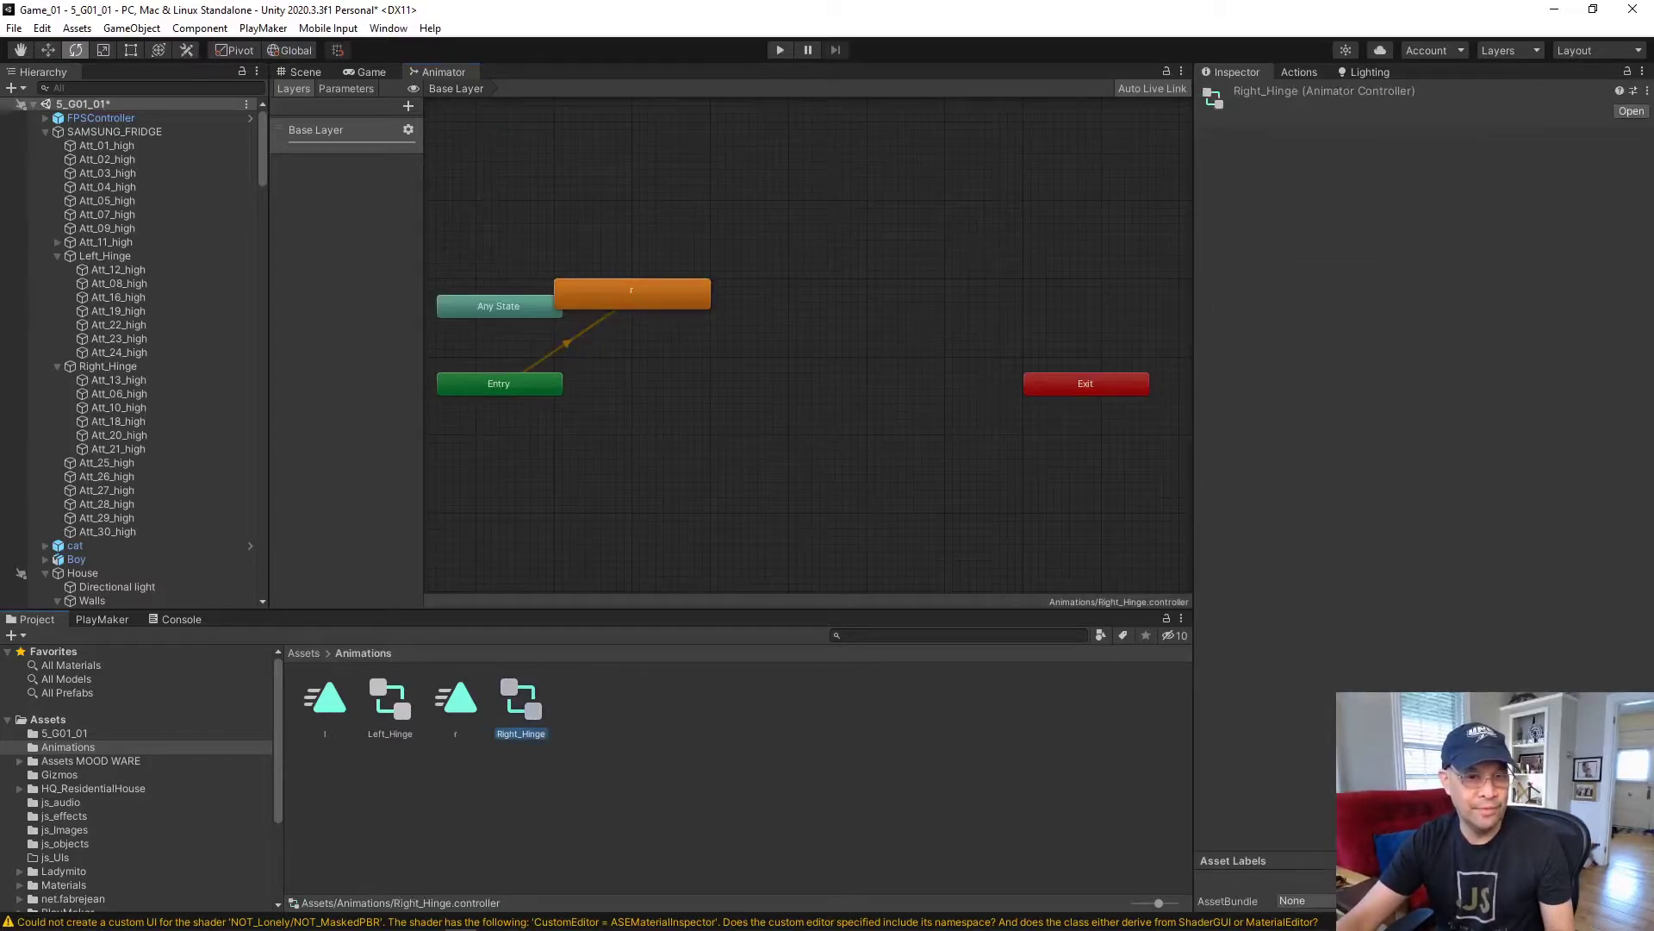
pyautogui.click(631, 294)
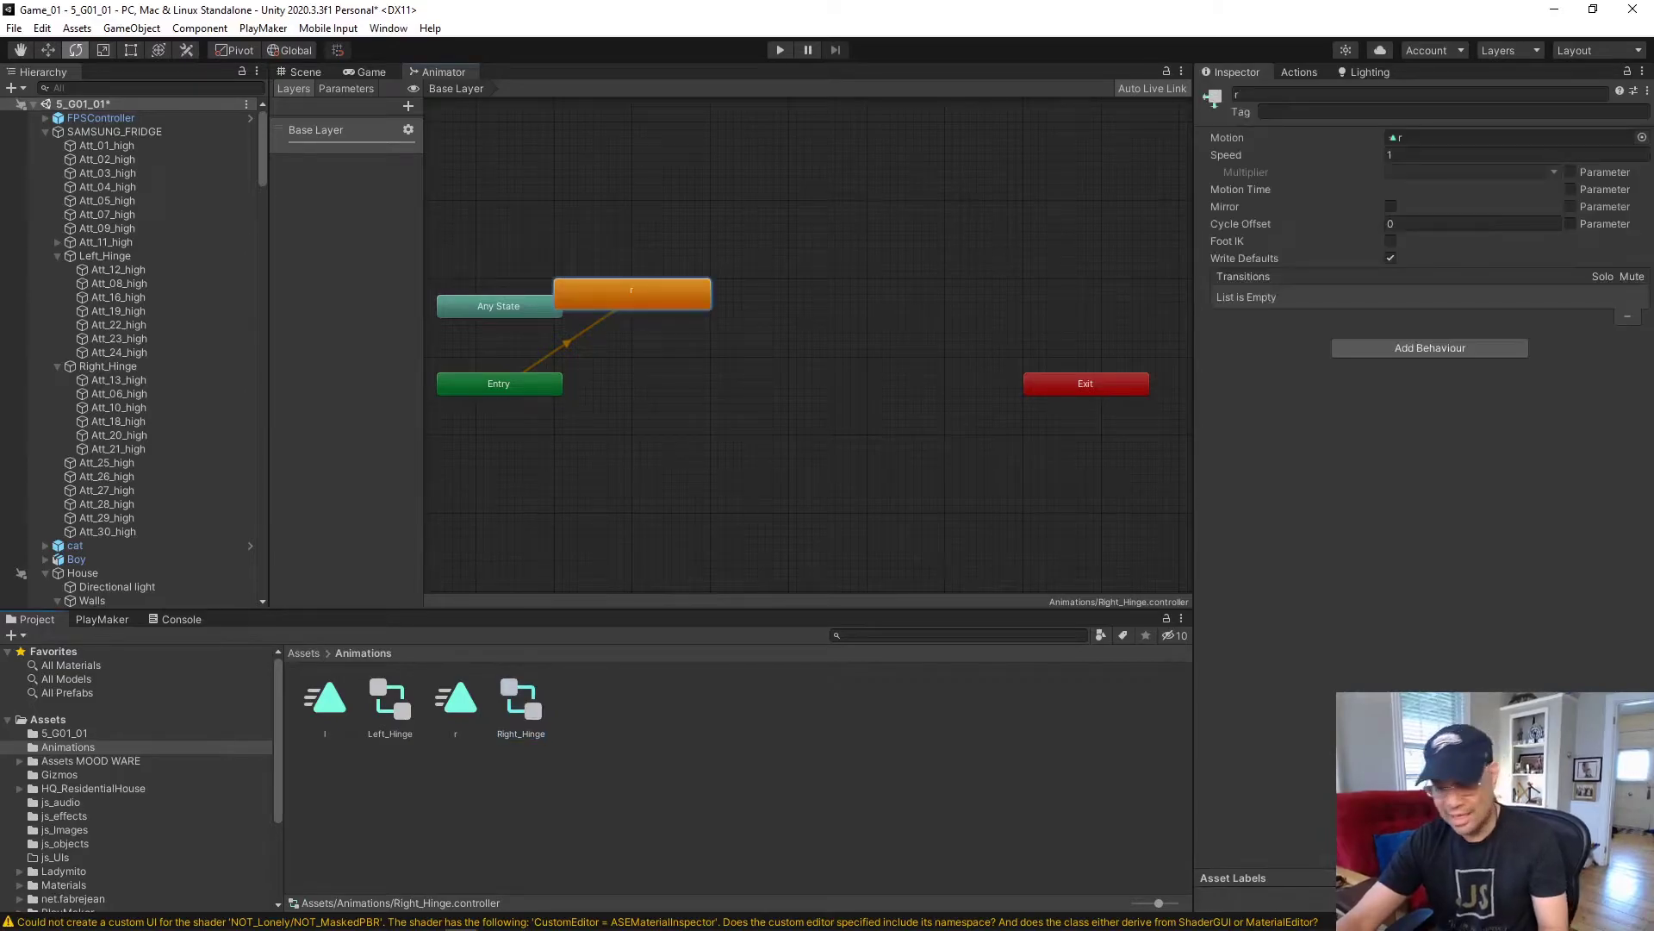
pyautogui.press('Delete')
pyautogui.click(549, 476)
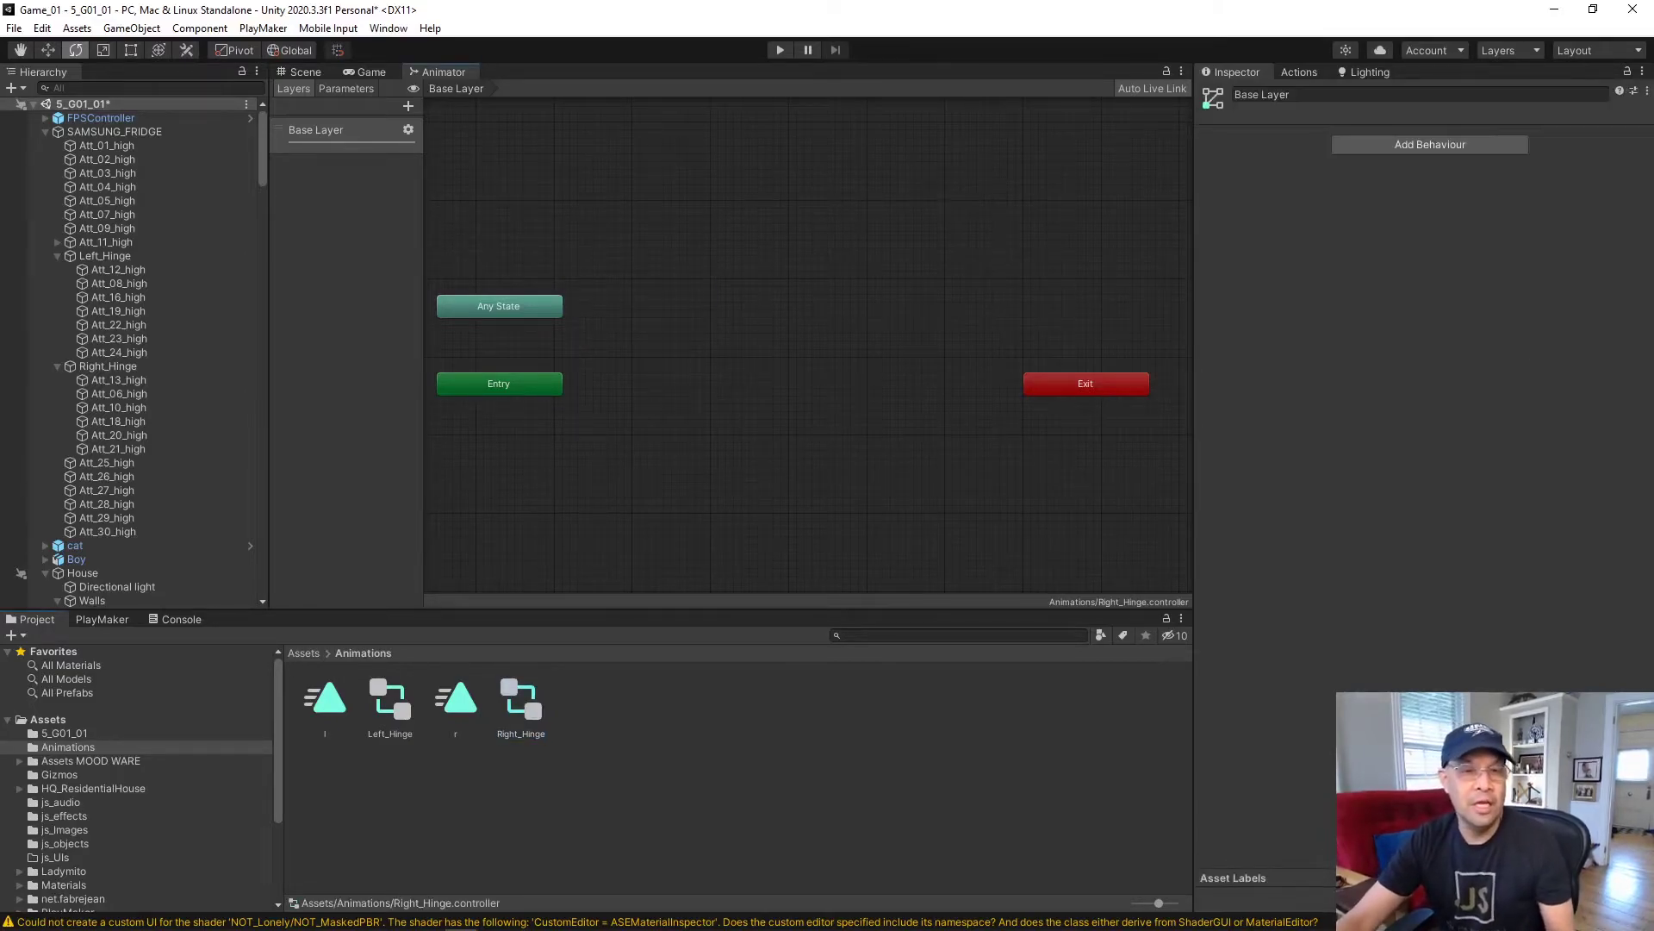
# - Add an empty default state to the Right_Hinge controller and move the Entry node slightly closer to it
pyautogui.rightClick(549, 476)
pyautogui.moveTo(606, 489)
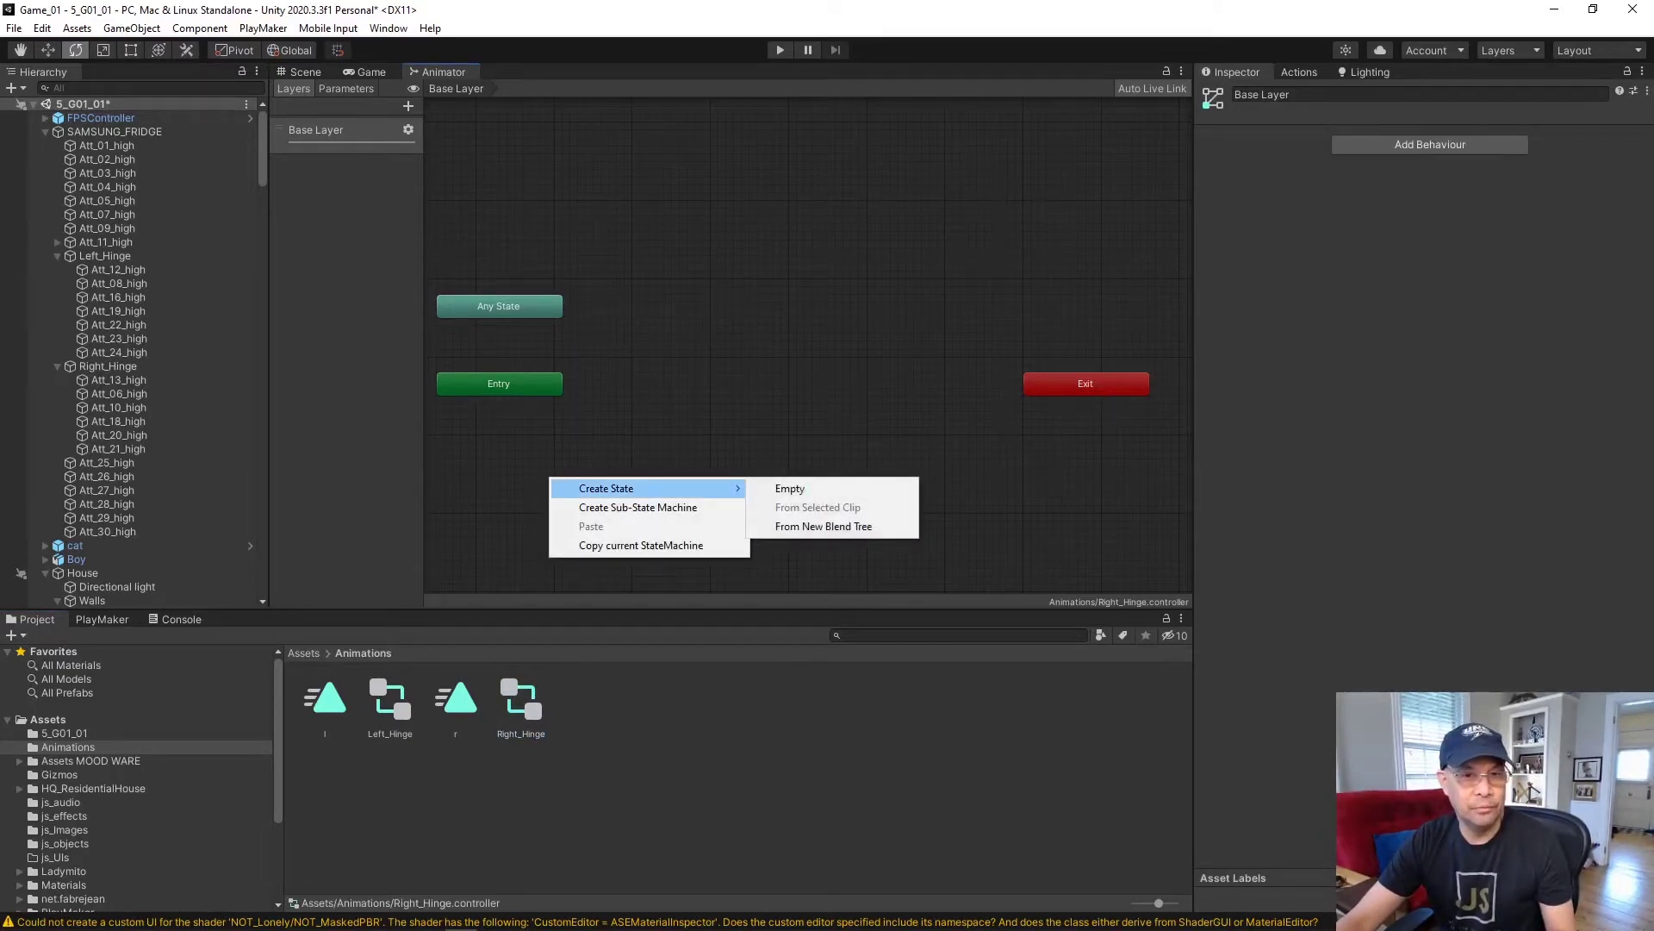
pyautogui.click(790, 489)
pyautogui.moveTo(499, 384); pyautogui.dragTo(562, 360)
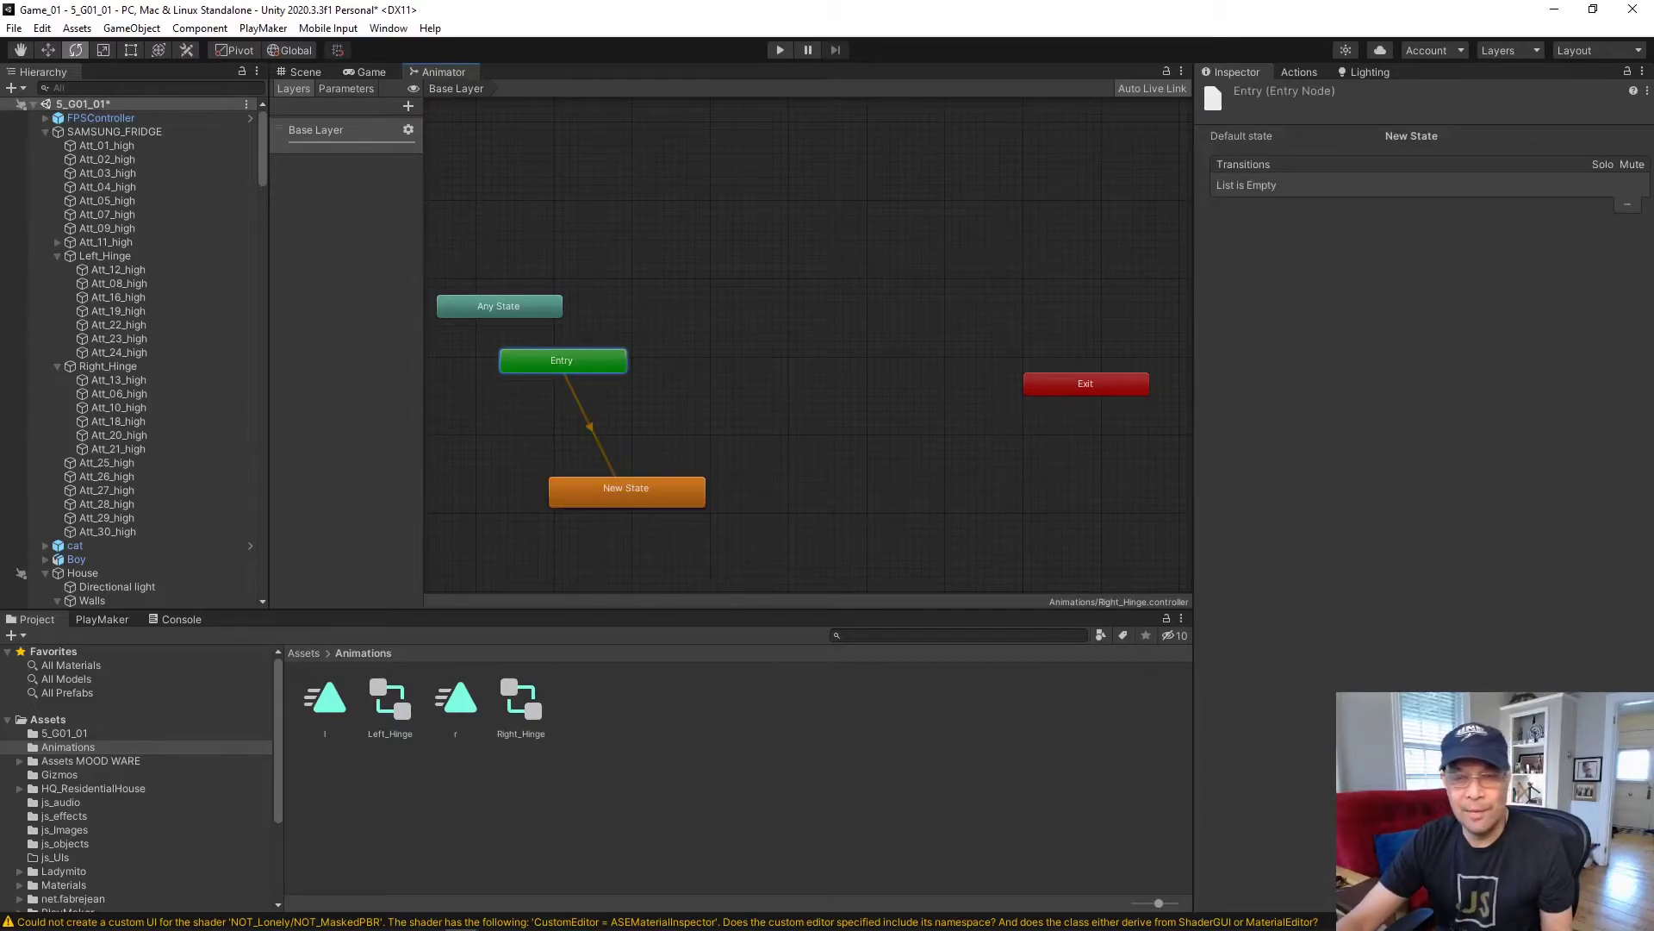
# - Add the r clip as a non-default state in the Right_Hinge controller and the l clip likewise in Left_Hinge
pyautogui.click(456, 698)
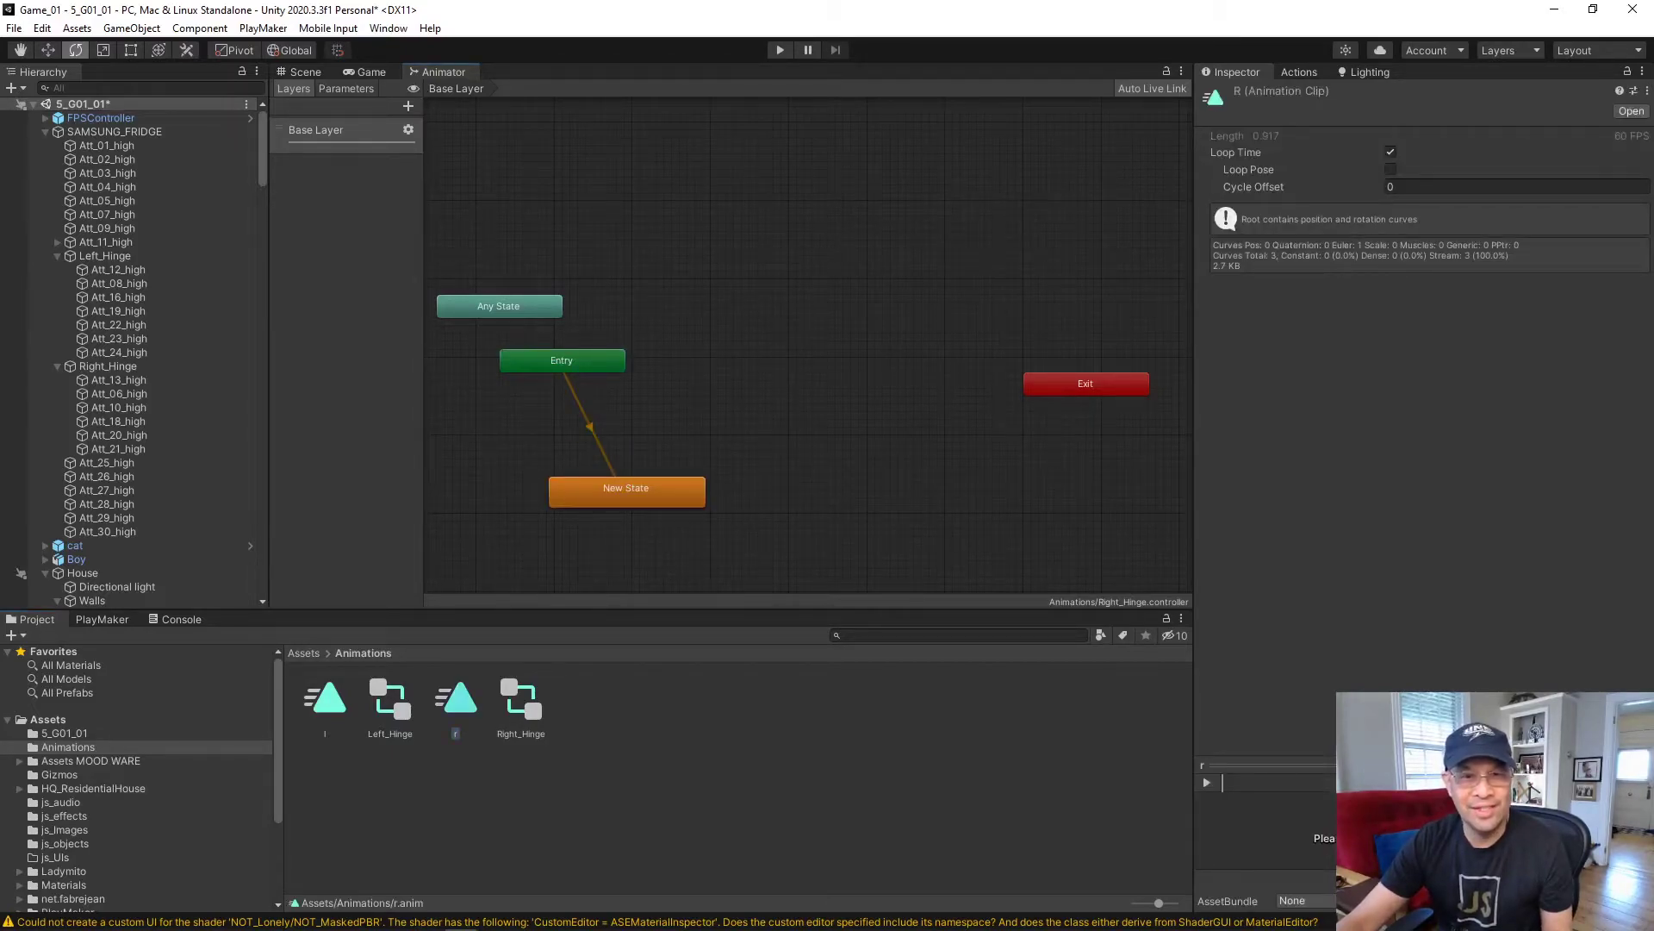
pyautogui.moveTo(456, 699); pyautogui.dragTo(856, 383)
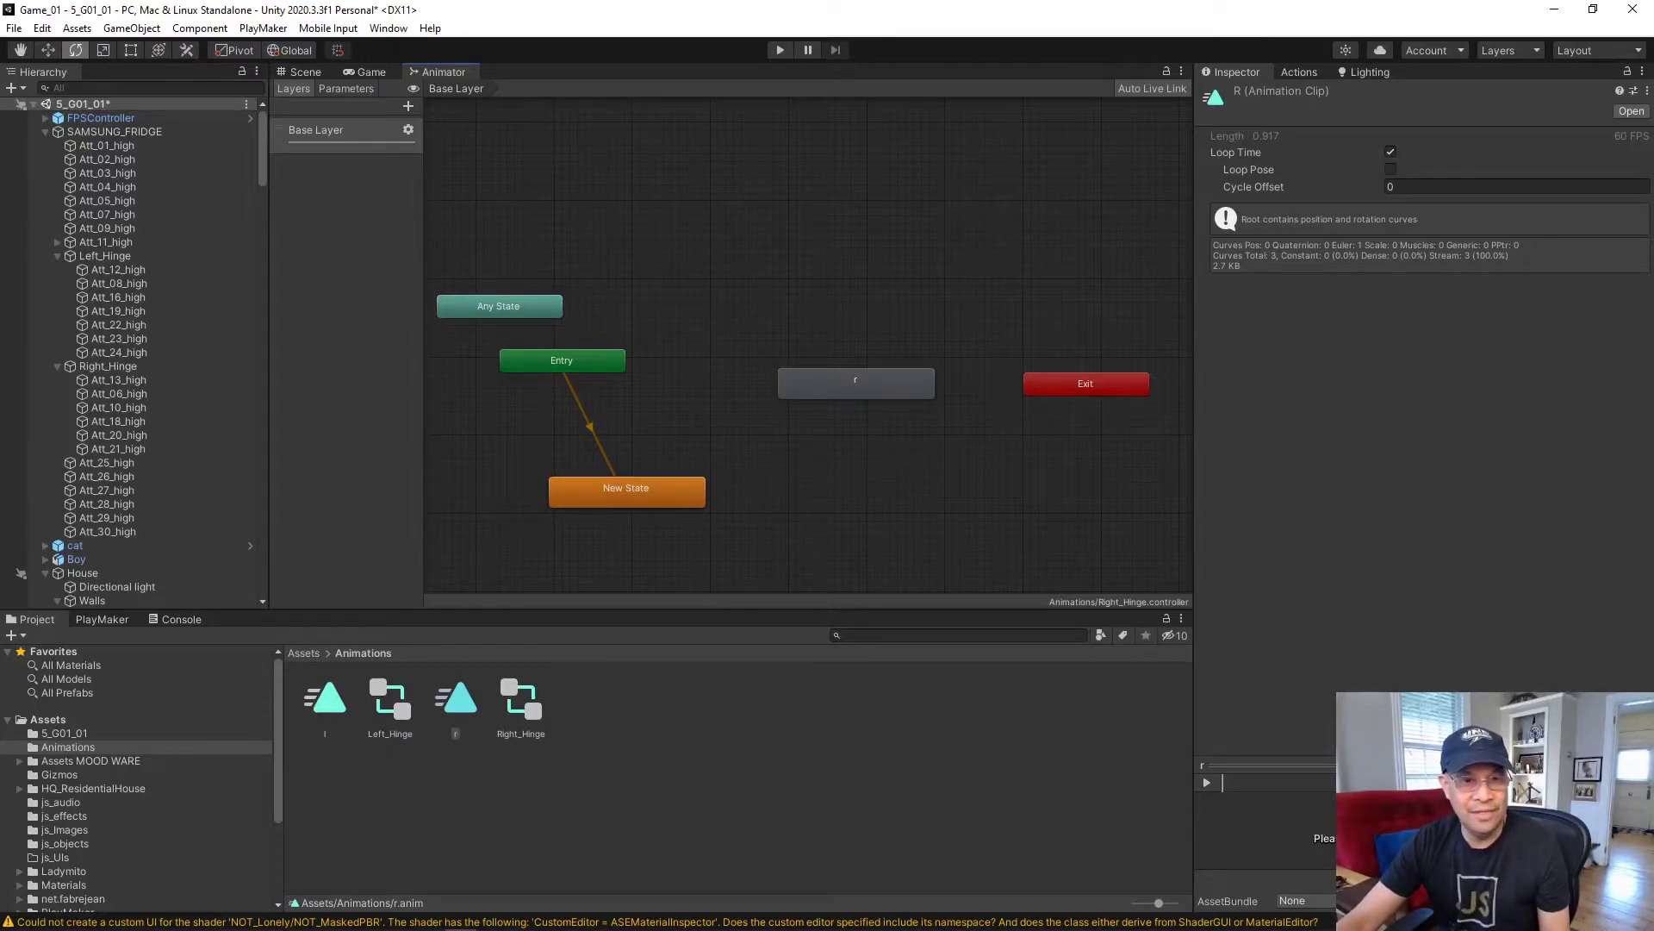
pyautogui.click(390, 702)
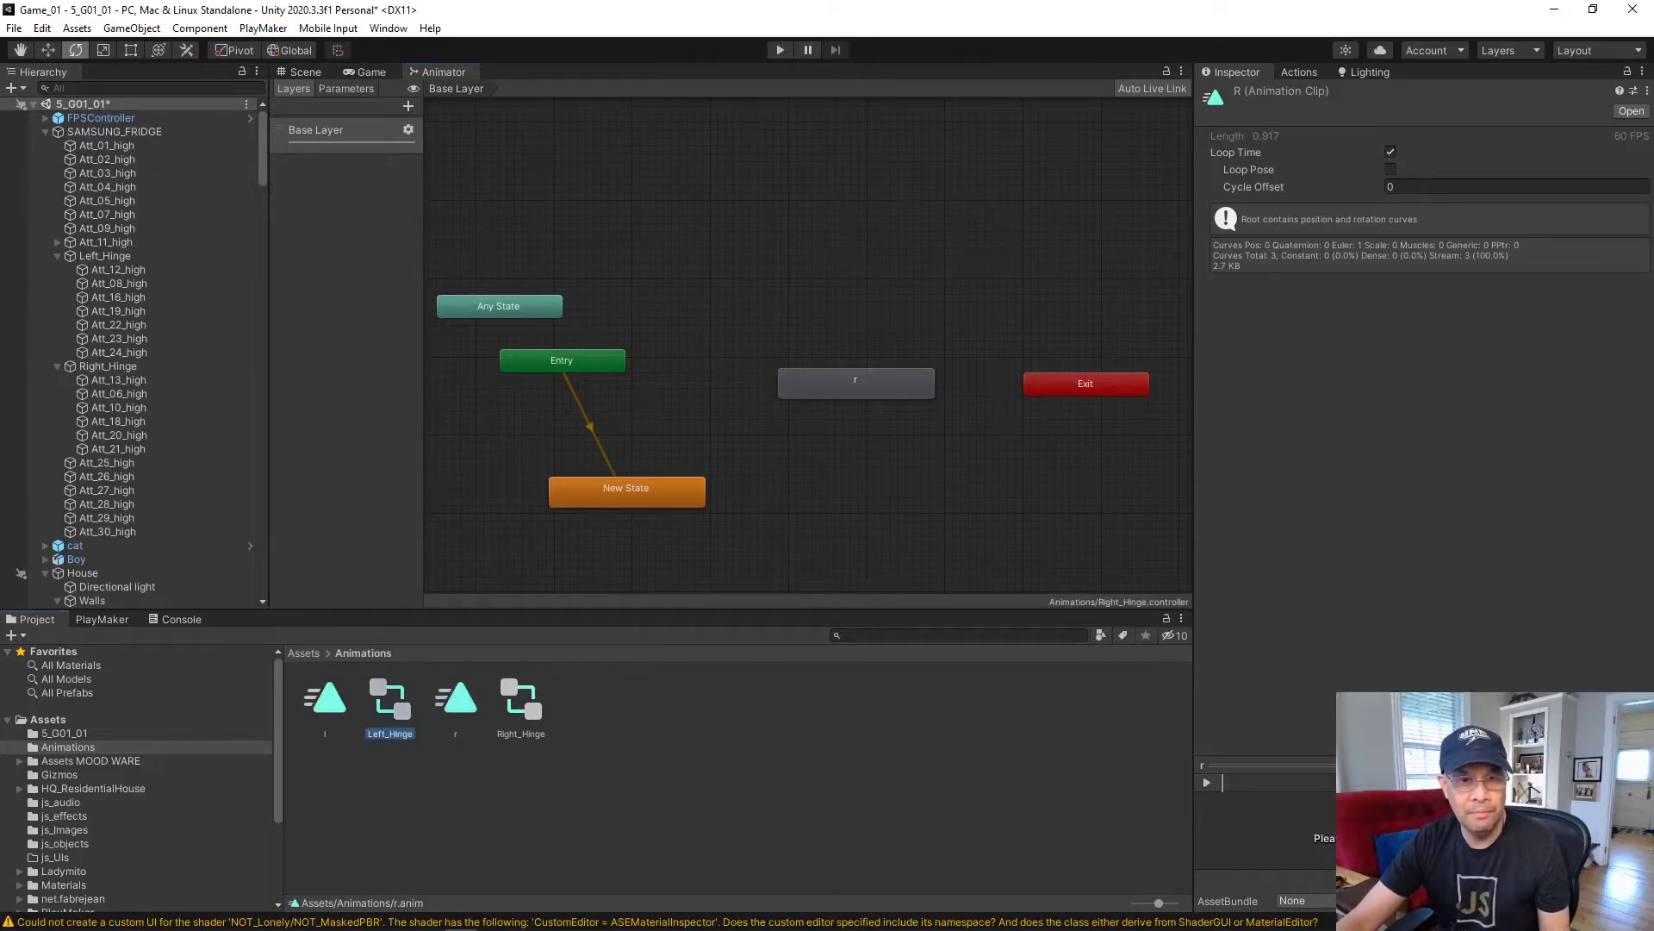
pyautogui.moveTo(327, 699); pyautogui.dragTo(835, 295)
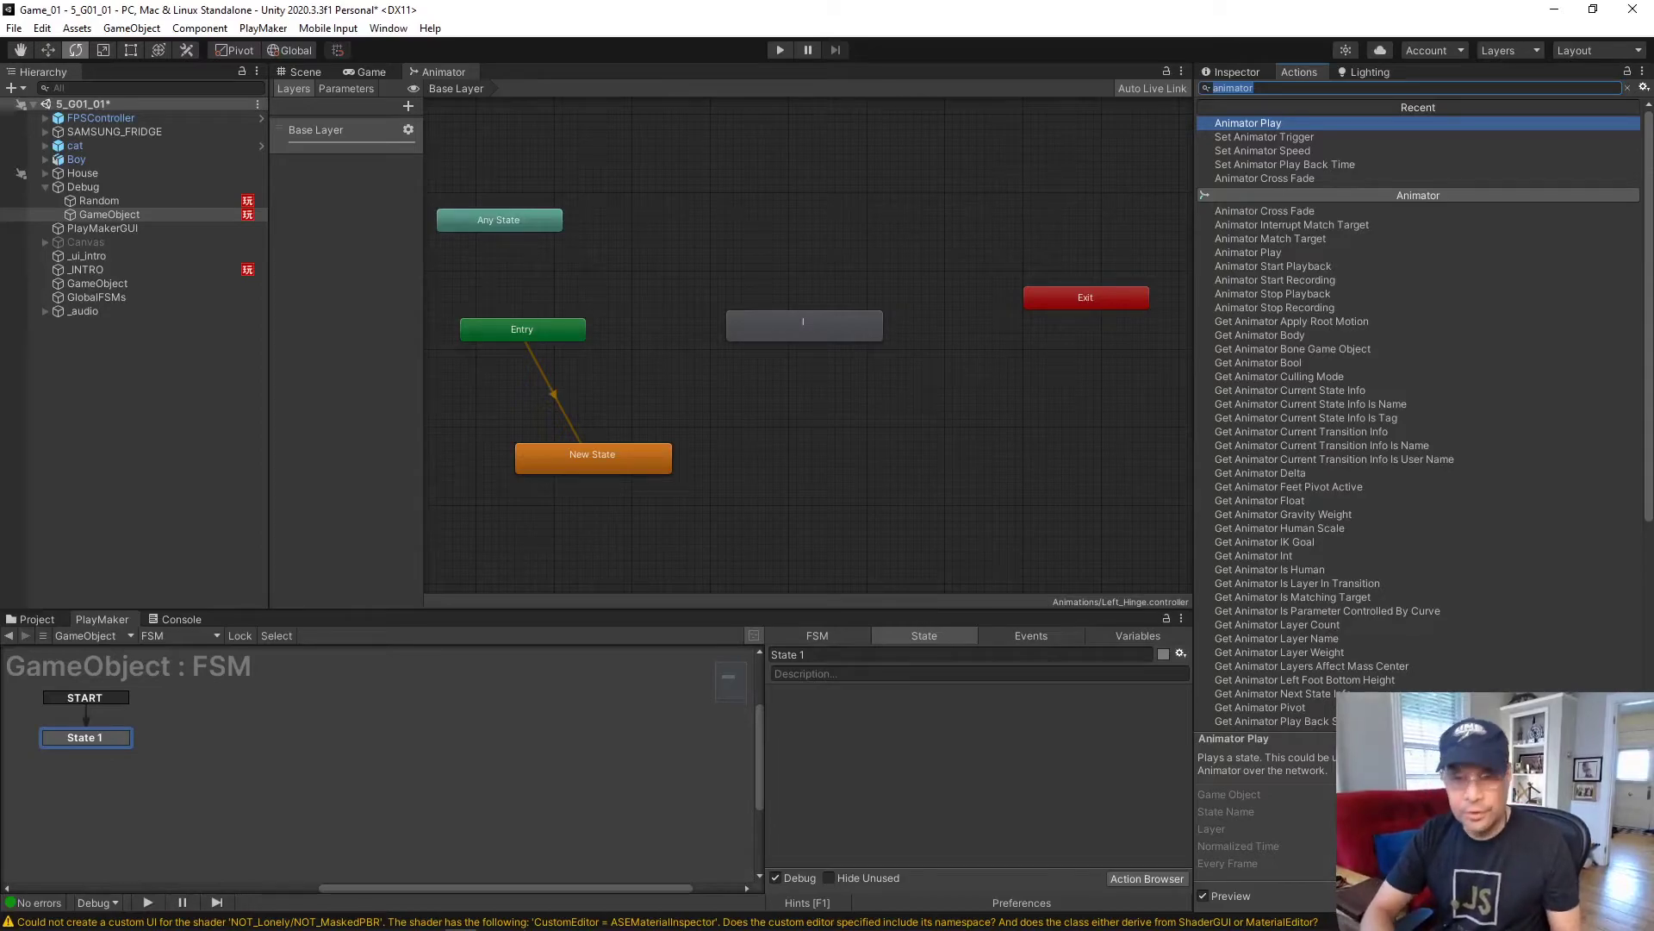
# - Add a Get Key Up action to State 1 of the Debug GameObject's FSM and set its key to D
pyautogui.write('ke')
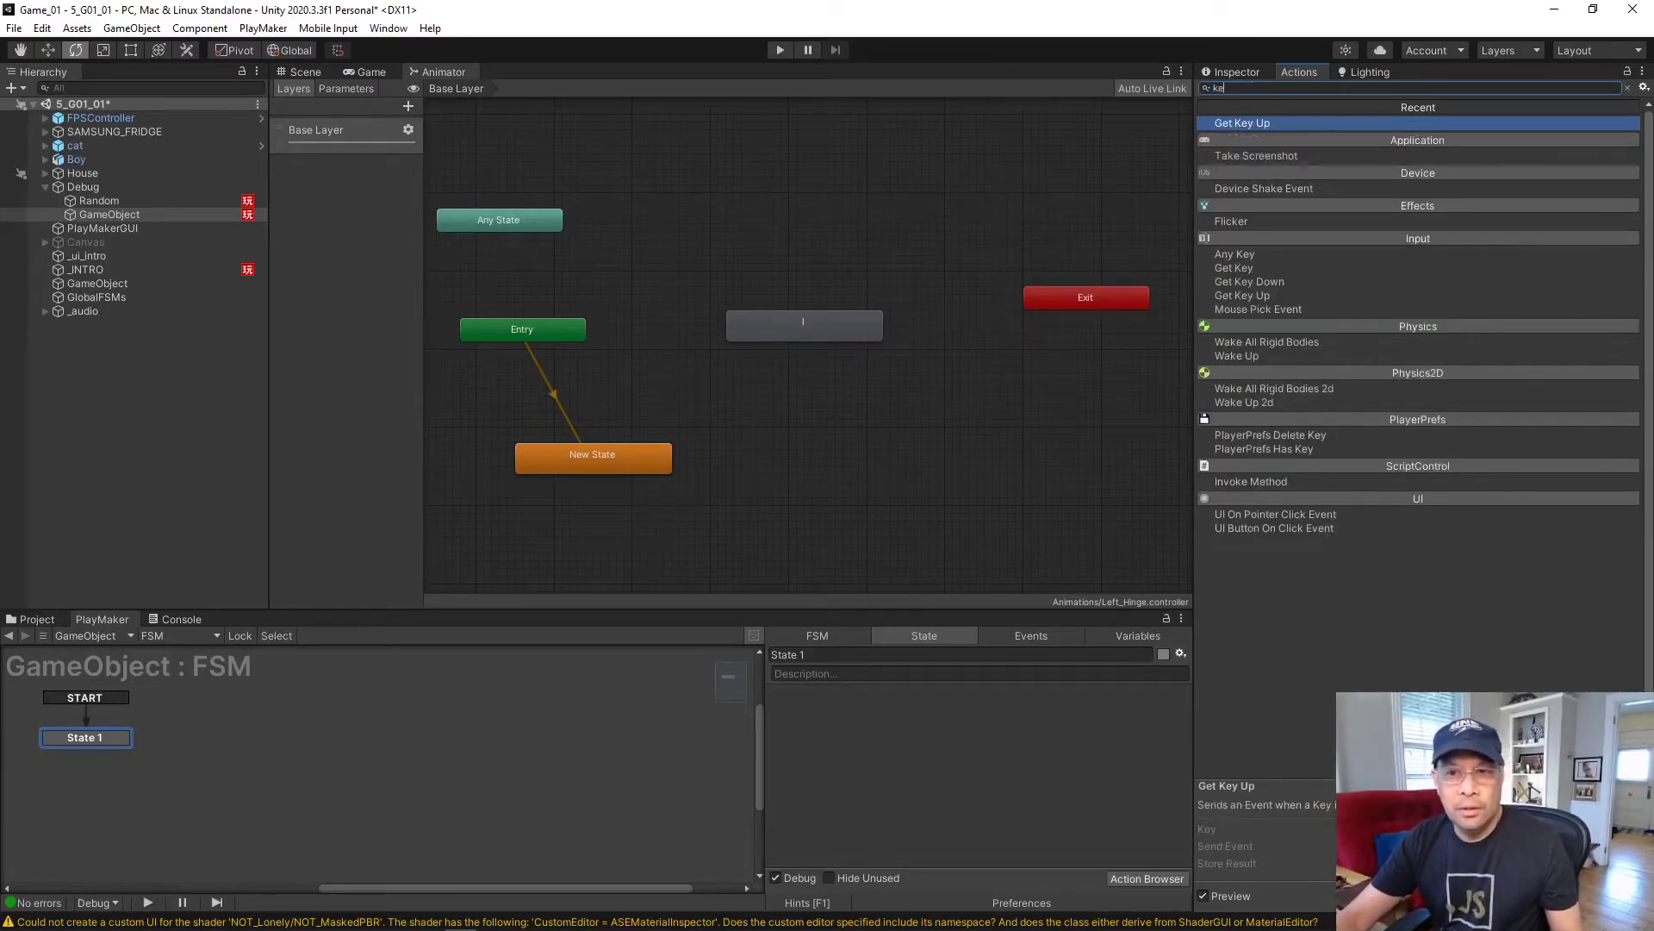
pyautogui.press('Return')
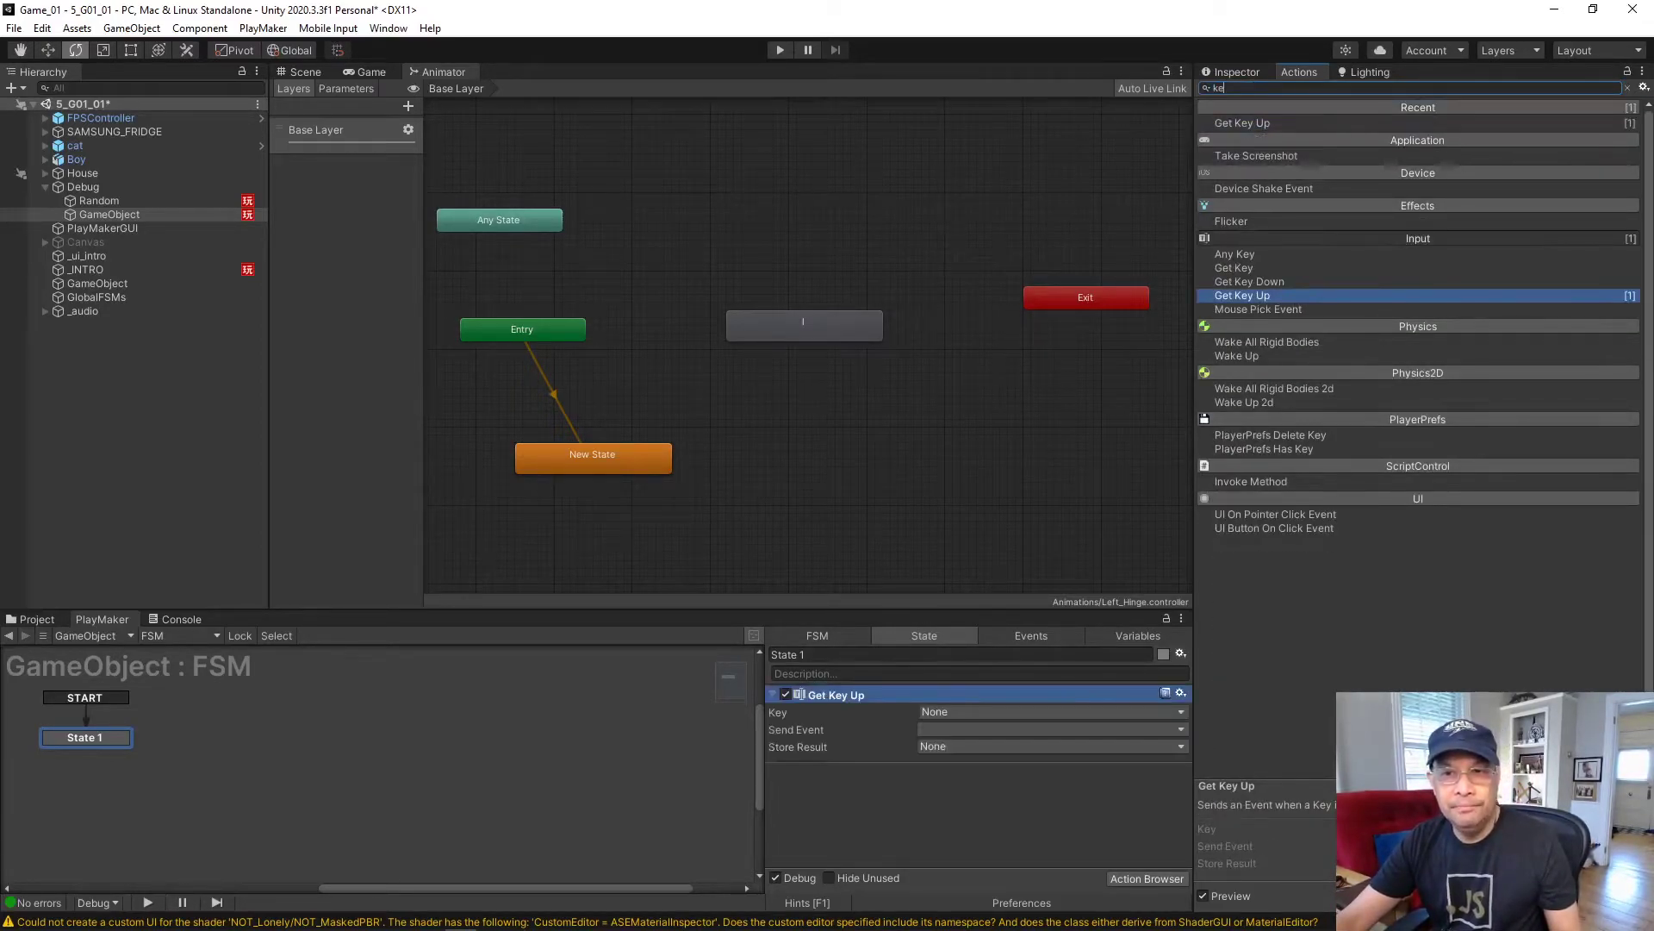
pyautogui.click(1053, 712)
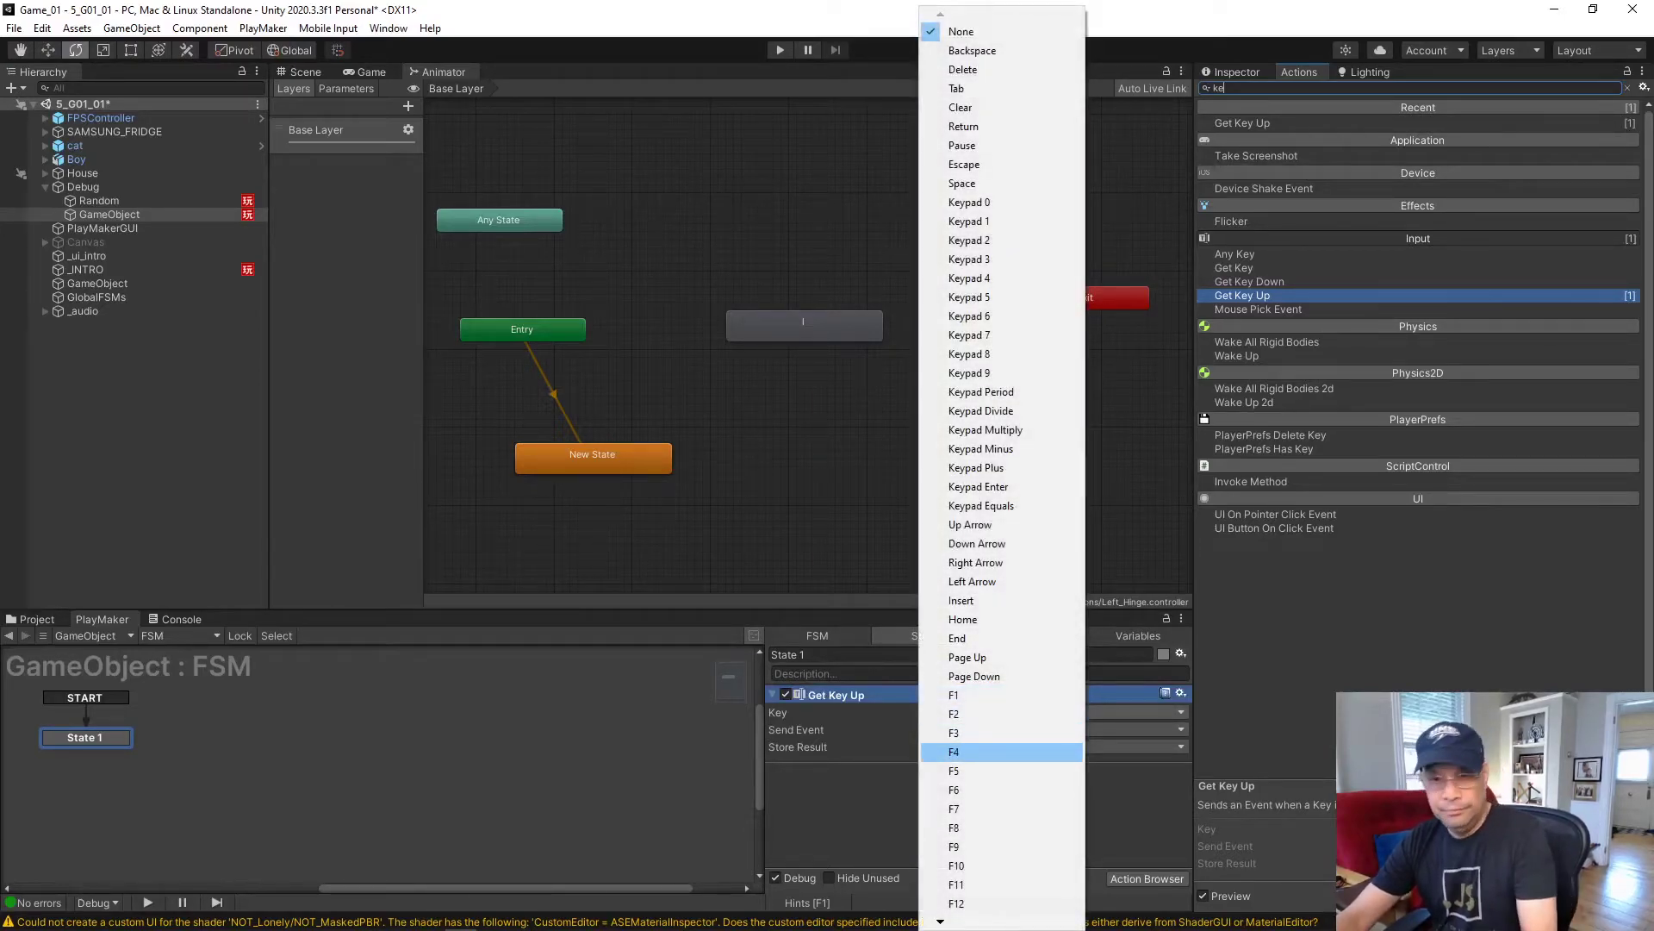
pyautogui.moveTo(970, 918)
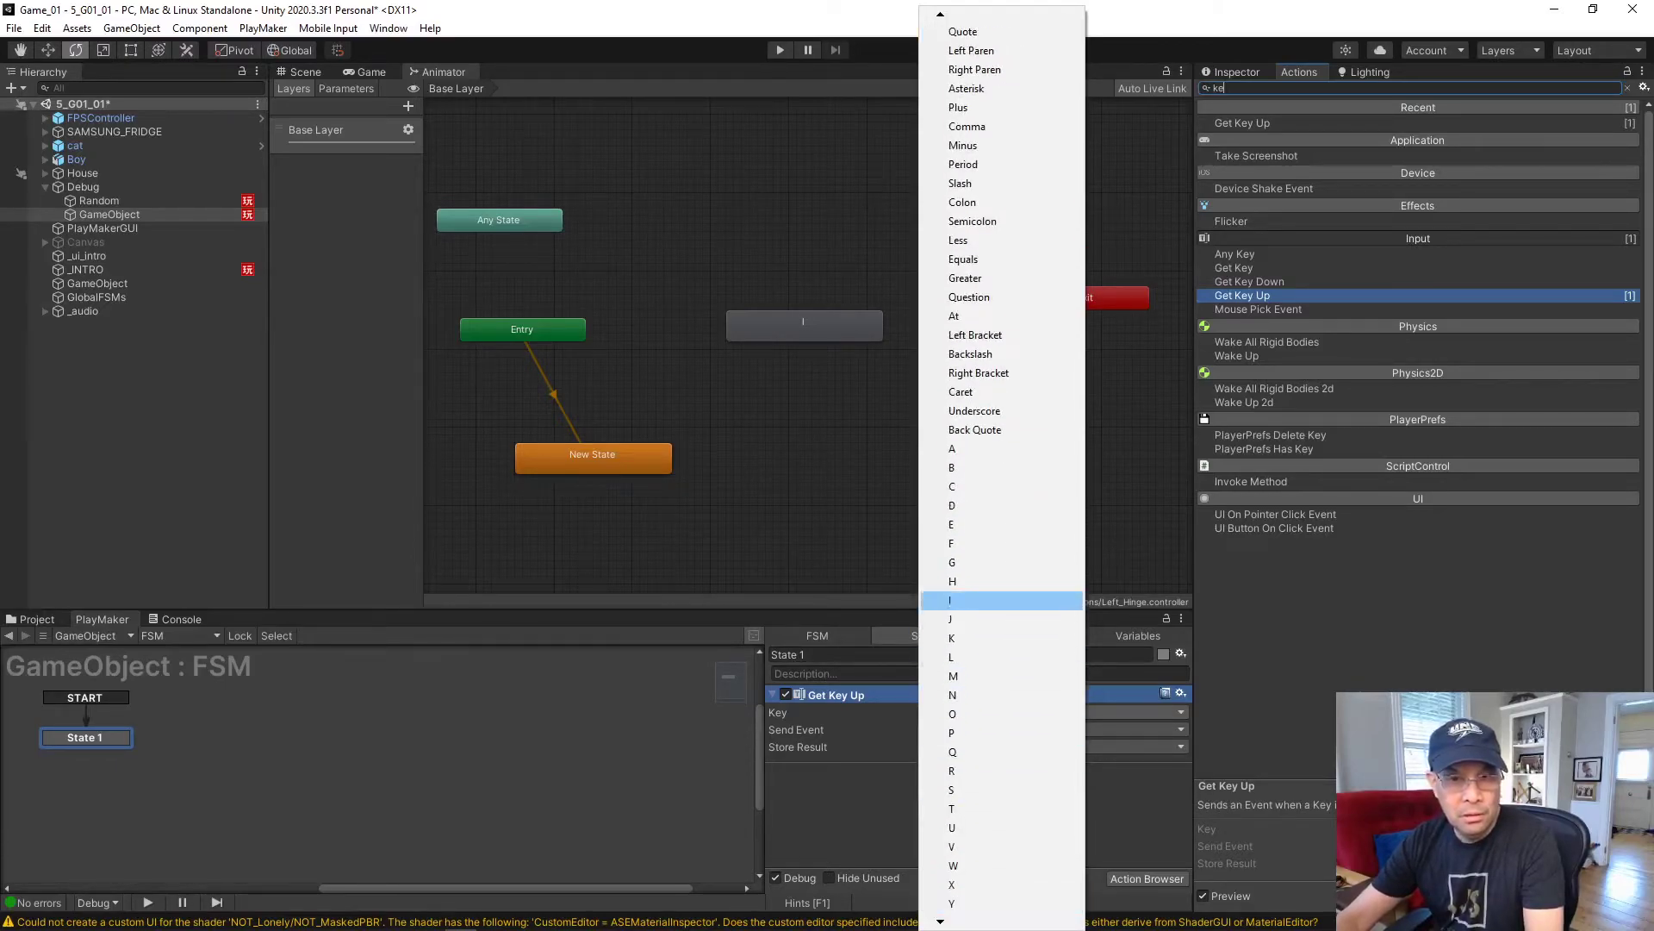
pyautogui.click(982, 505)
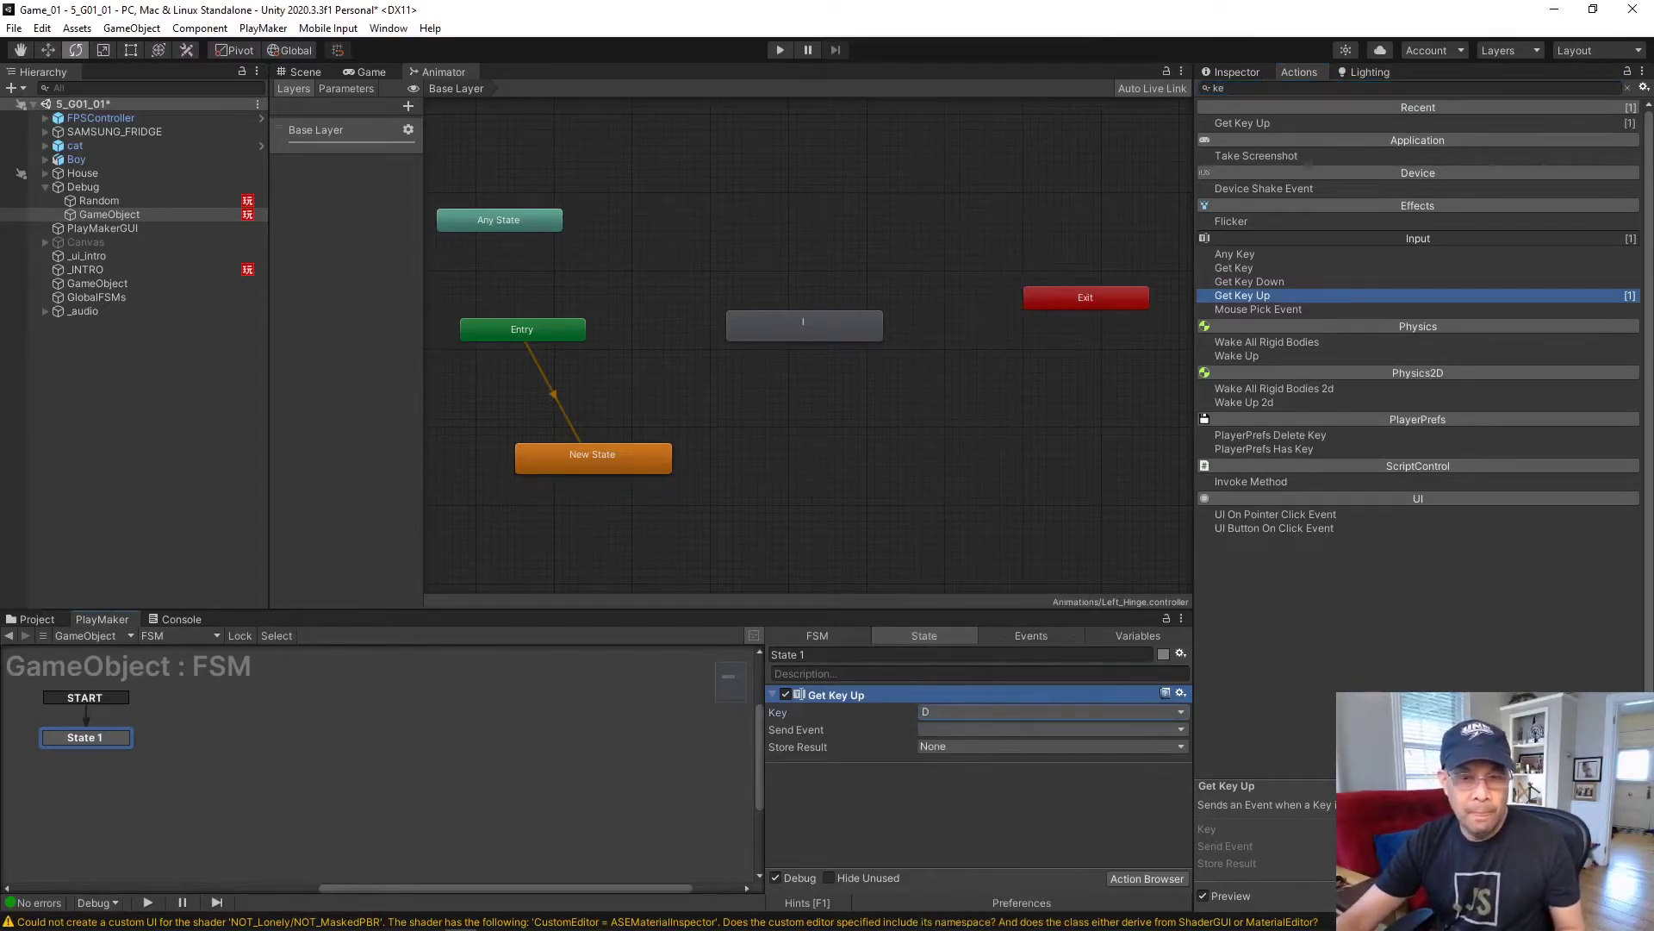
# - Create a new event named sdfdfgvadfgv and make State 1's Get Key Up action send it
pyautogui.click(1051, 730)
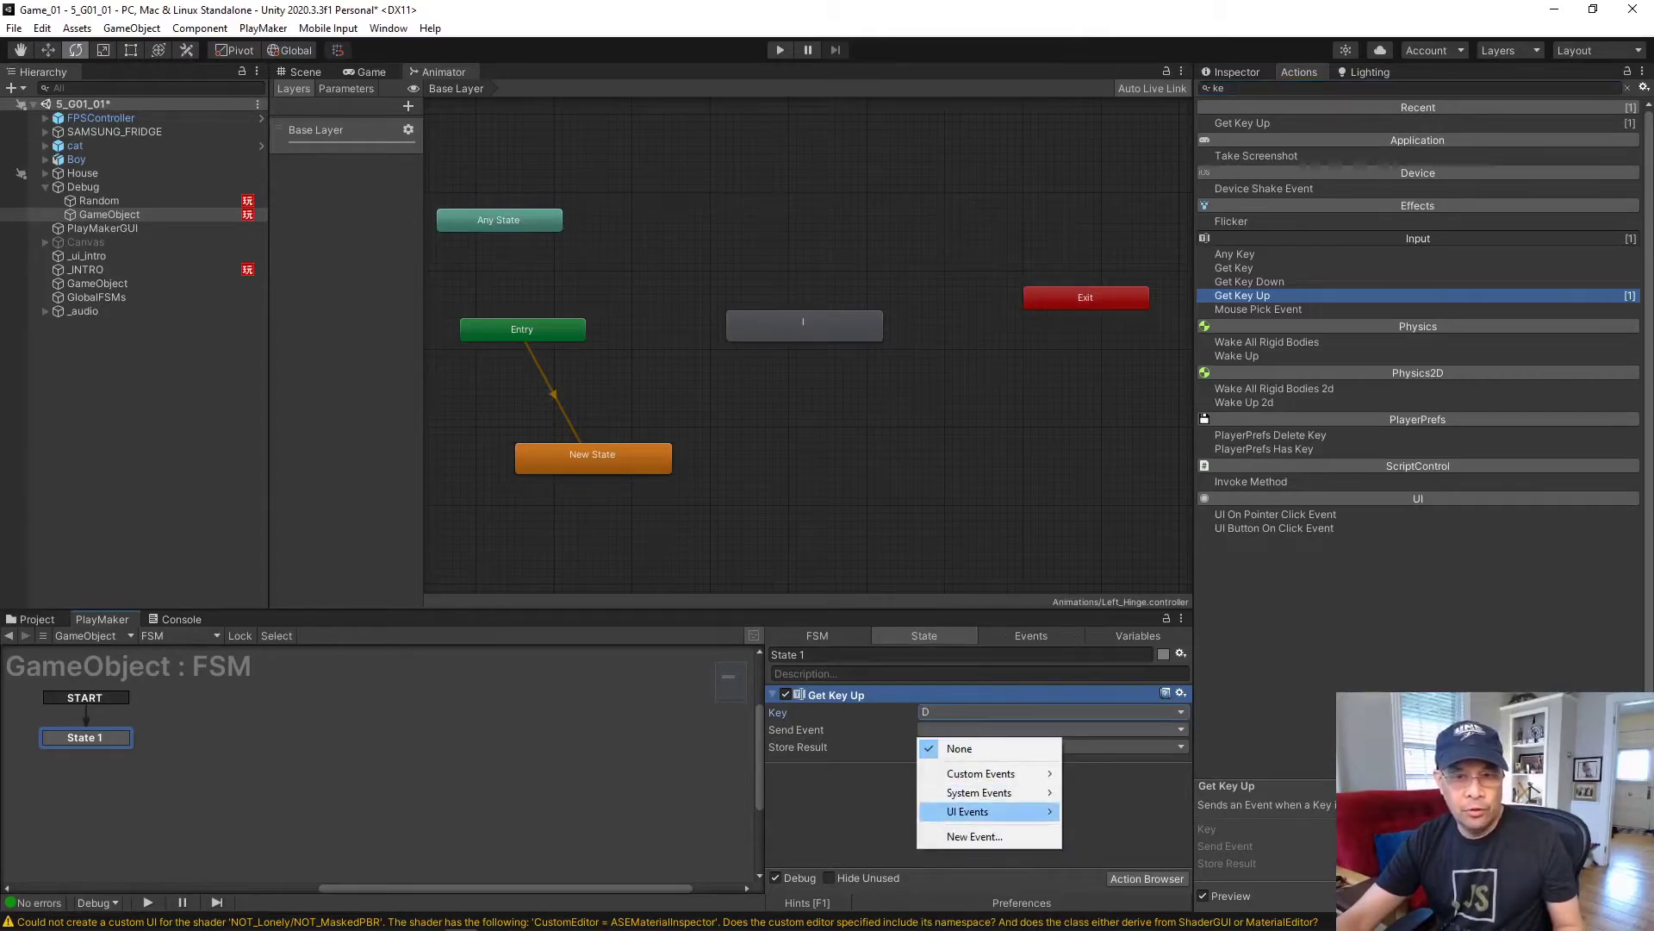
pyautogui.click(975, 836)
pyautogui.write('sdfdfgvadfgv')
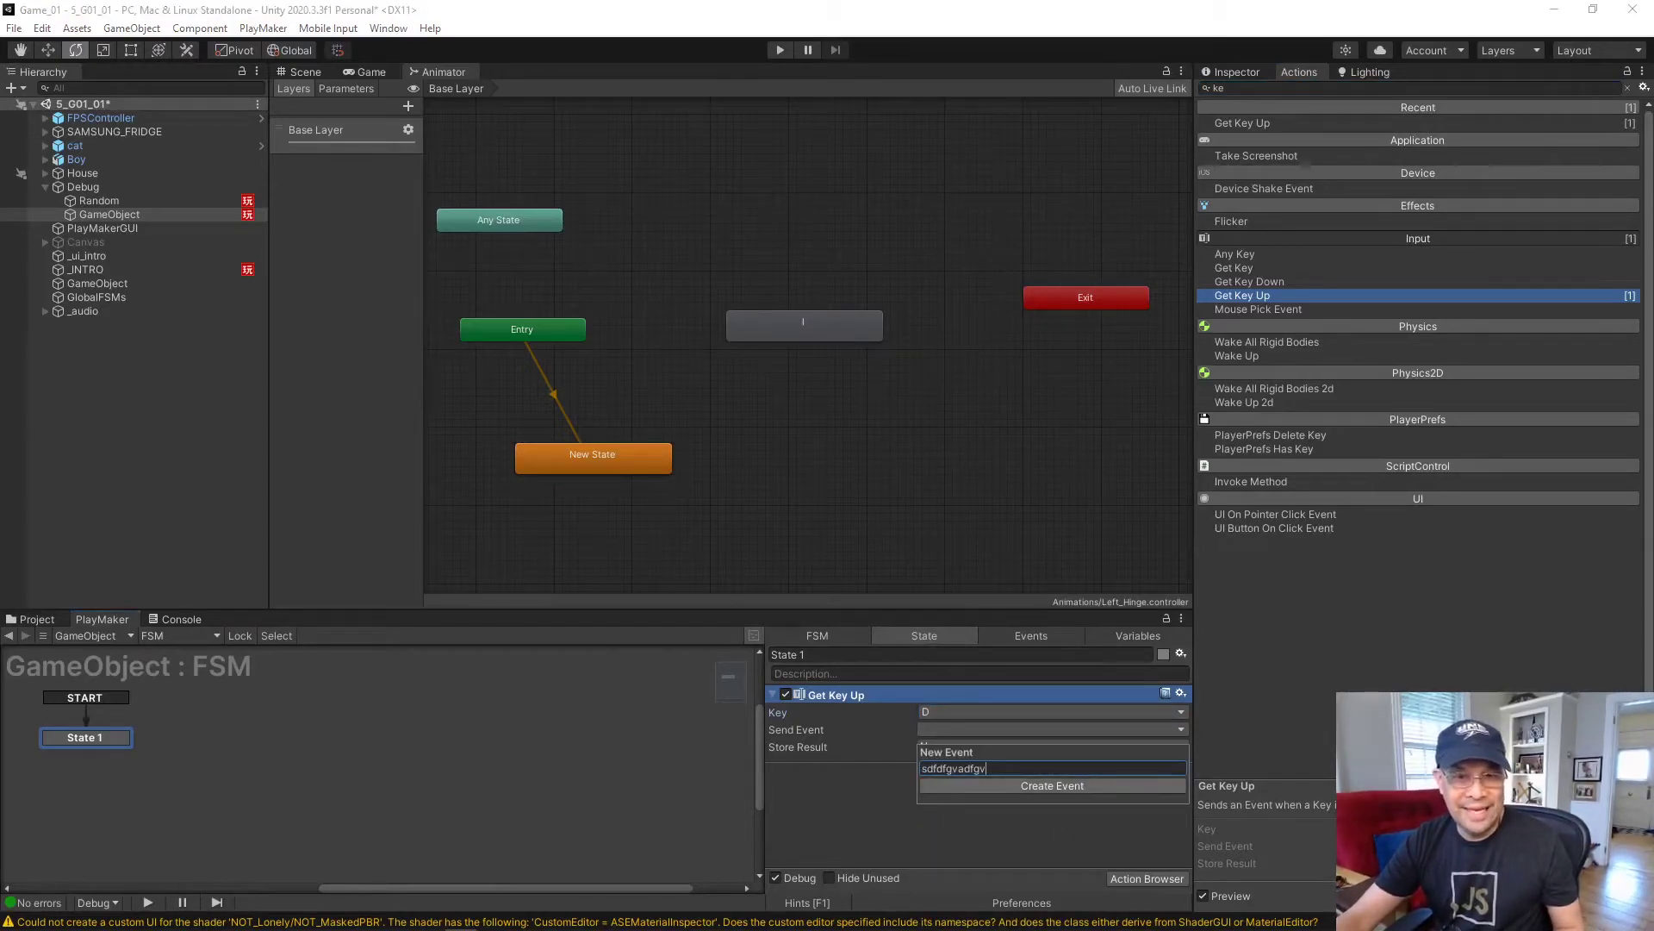
pyautogui.press('Return')
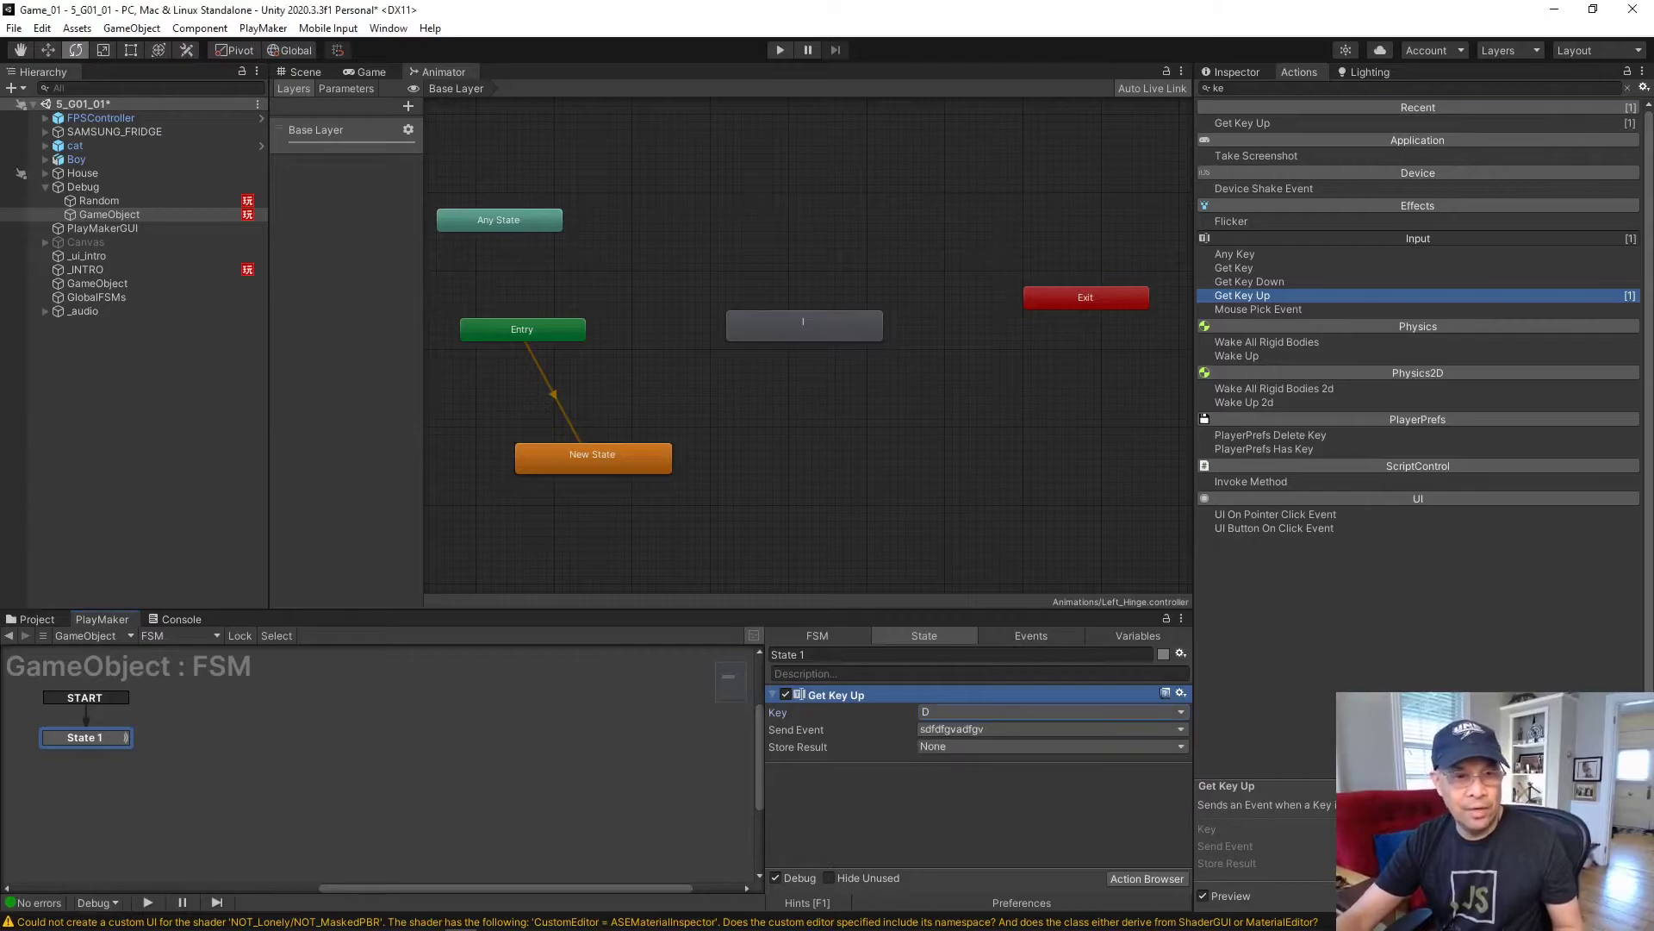
# - Add a transition for the sdfdfgvadfgv event to State 1 and link it to State 2
pyautogui.rightClick(99, 738)
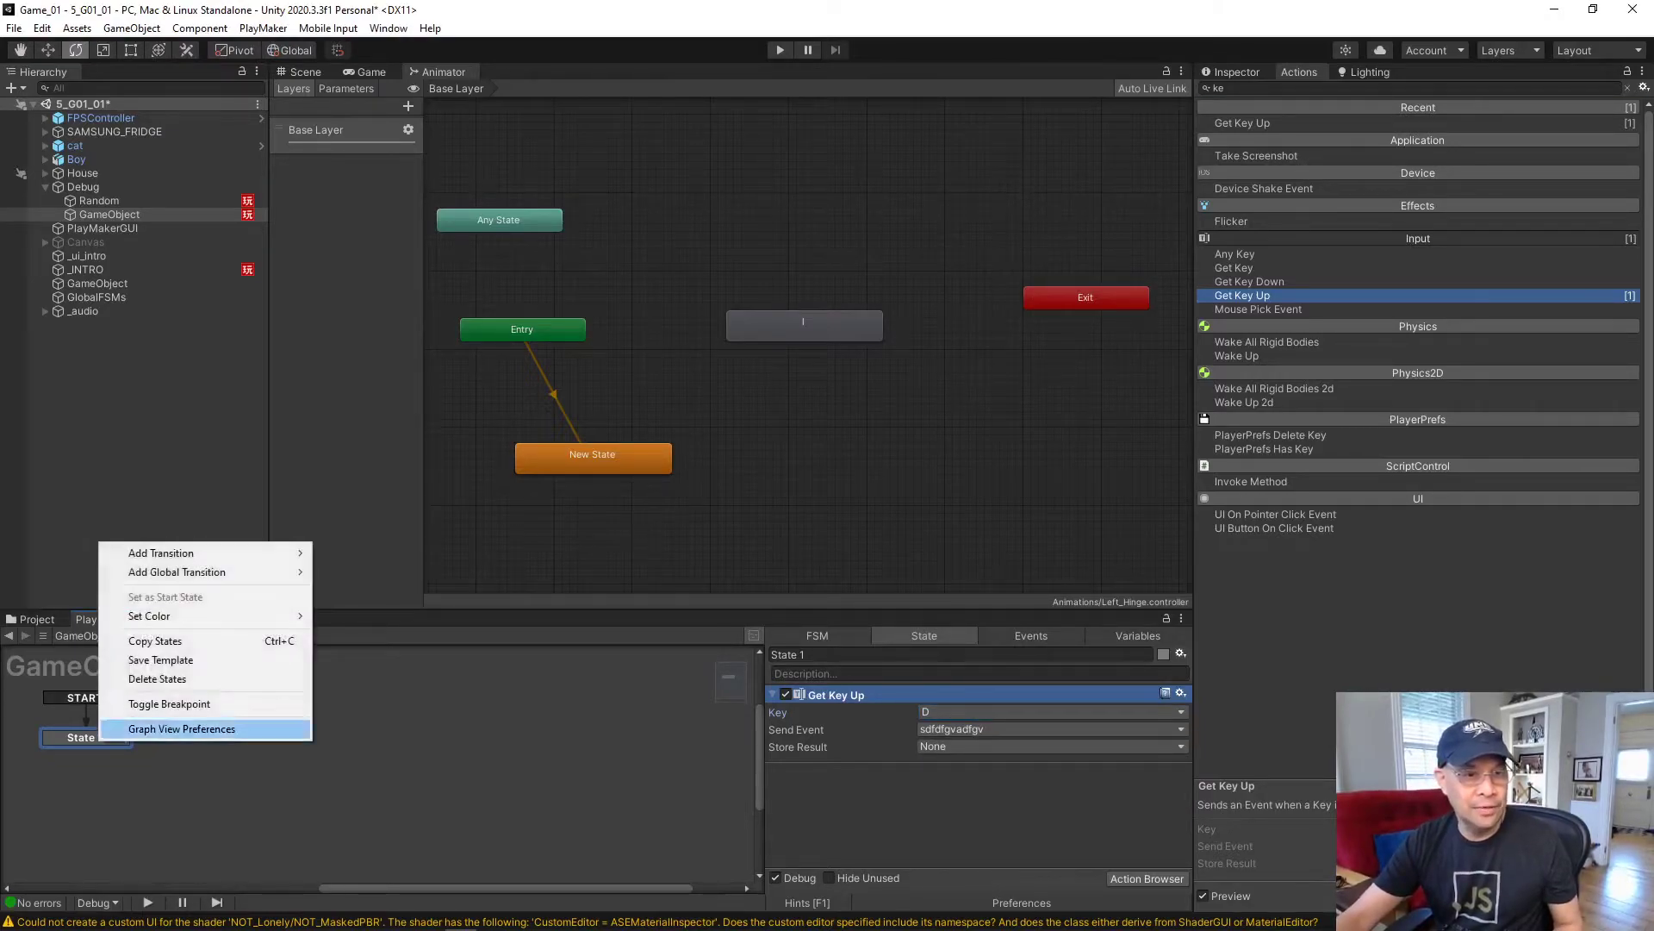
pyautogui.moveTo(216, 552)
pyautogui.click(370, 552)
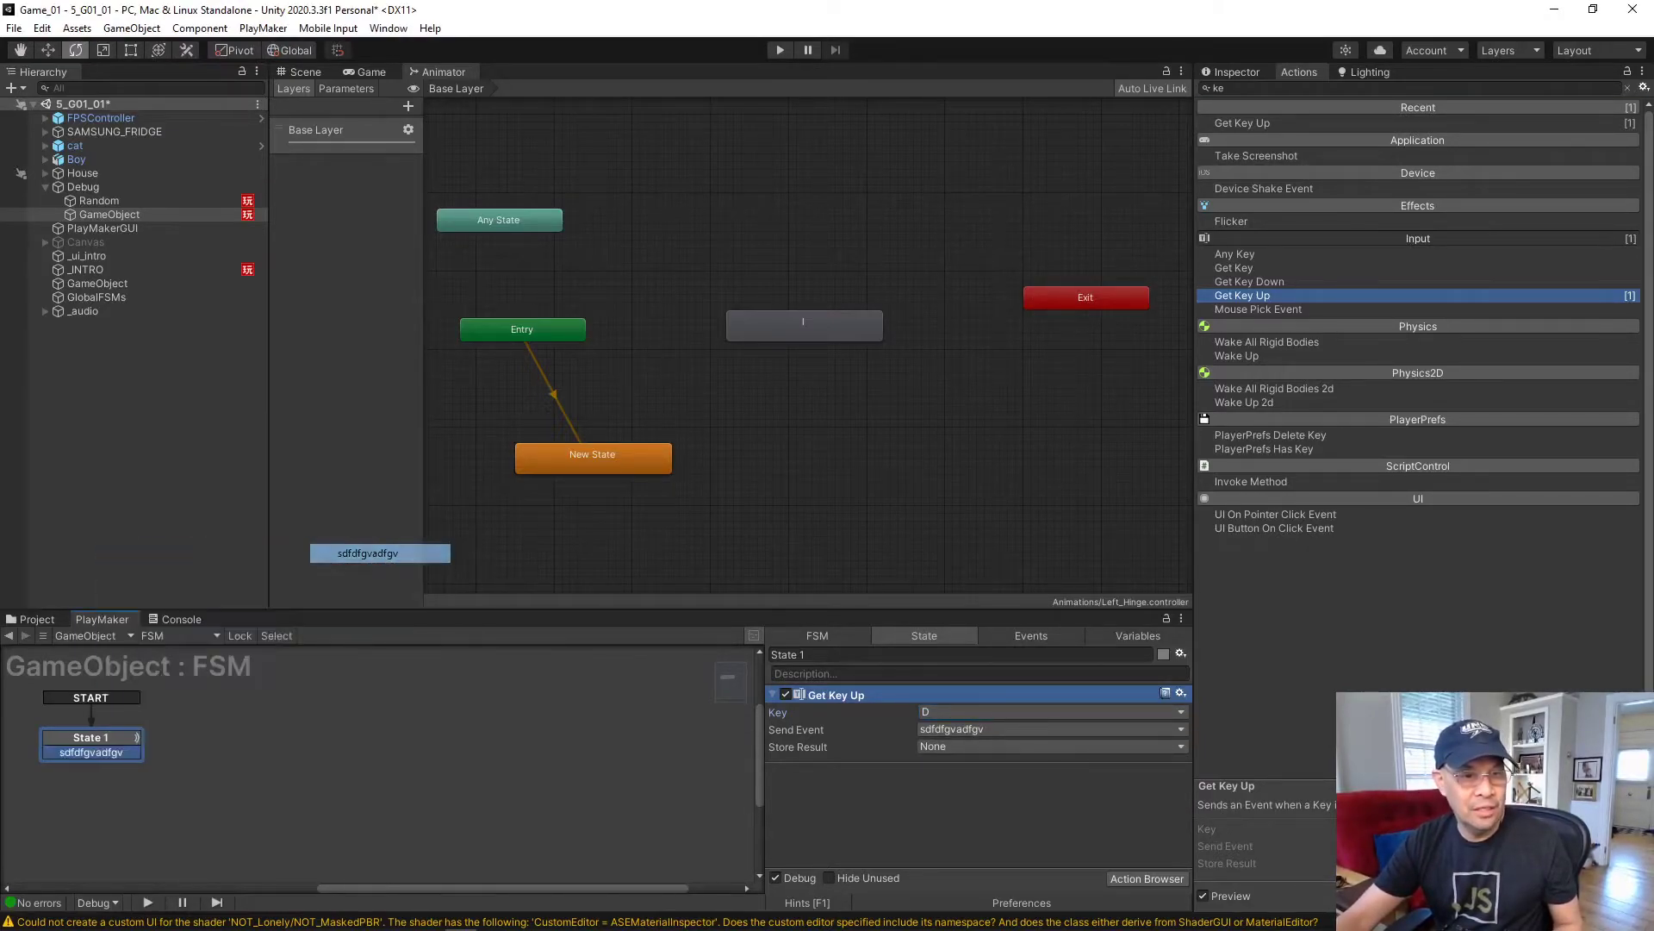
pyautogui.click(260, 705)
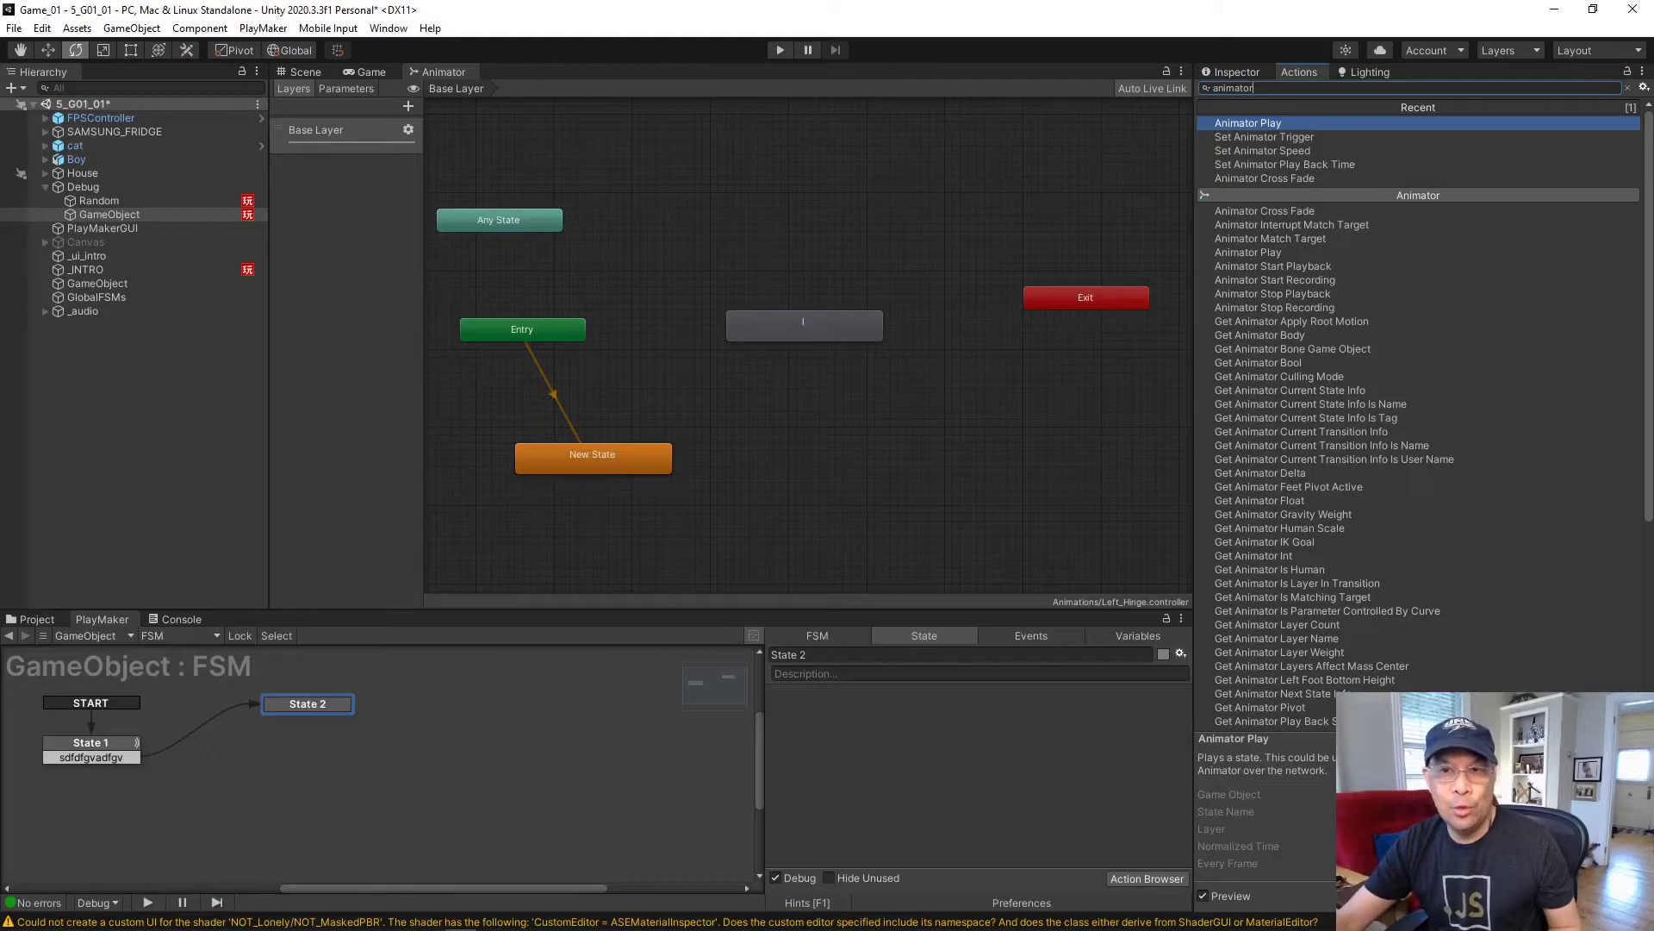
# - Add an Animator Play action to State 2 that targets the Left_Hinge object and plays the state named l
pyautogui.moveTo(1248, 123); pyautogui.dragTo(849, 715)
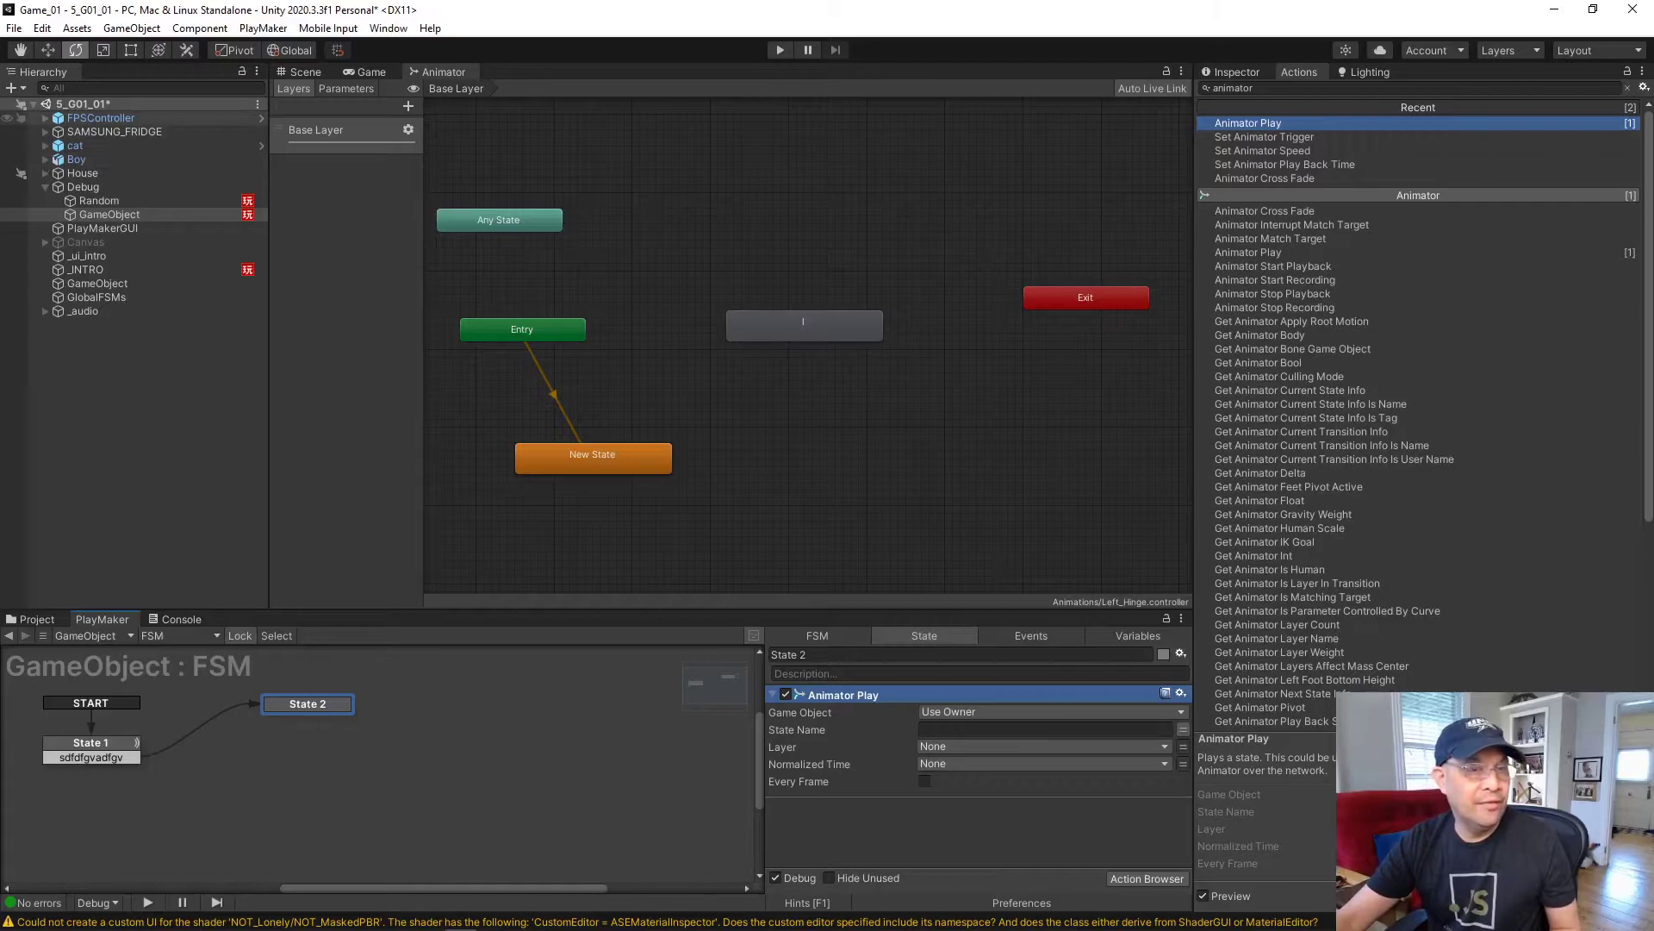
pyautogui.click(115, 131)
pyautogui.press('Right')
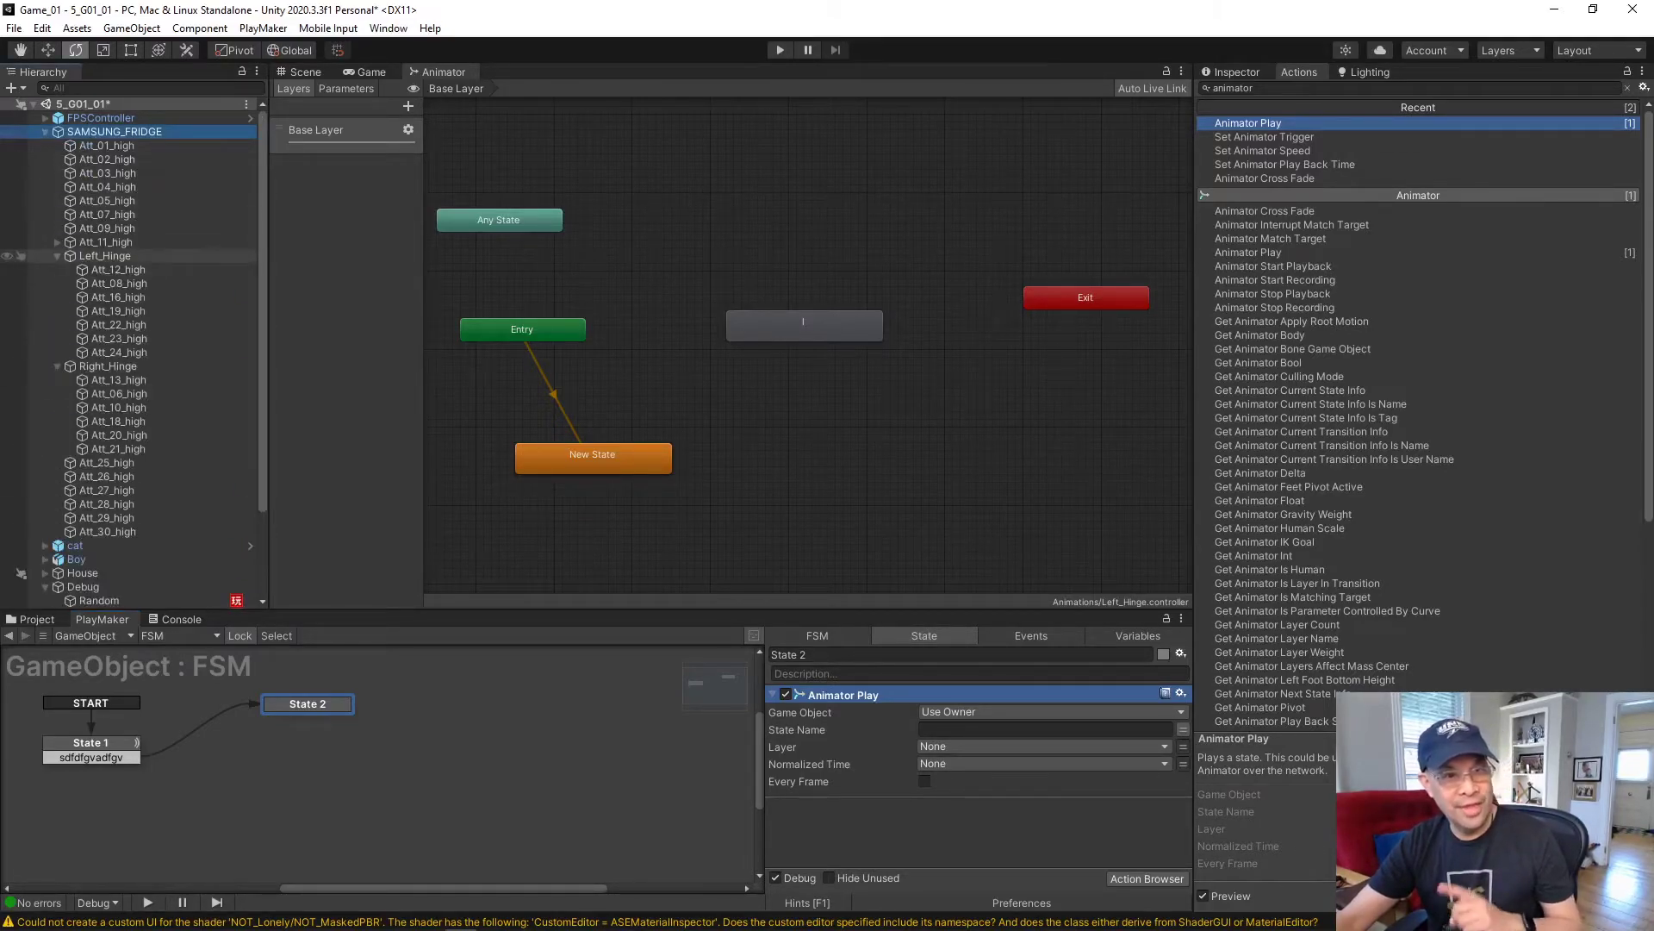
pyautogui.click(1052, 712)
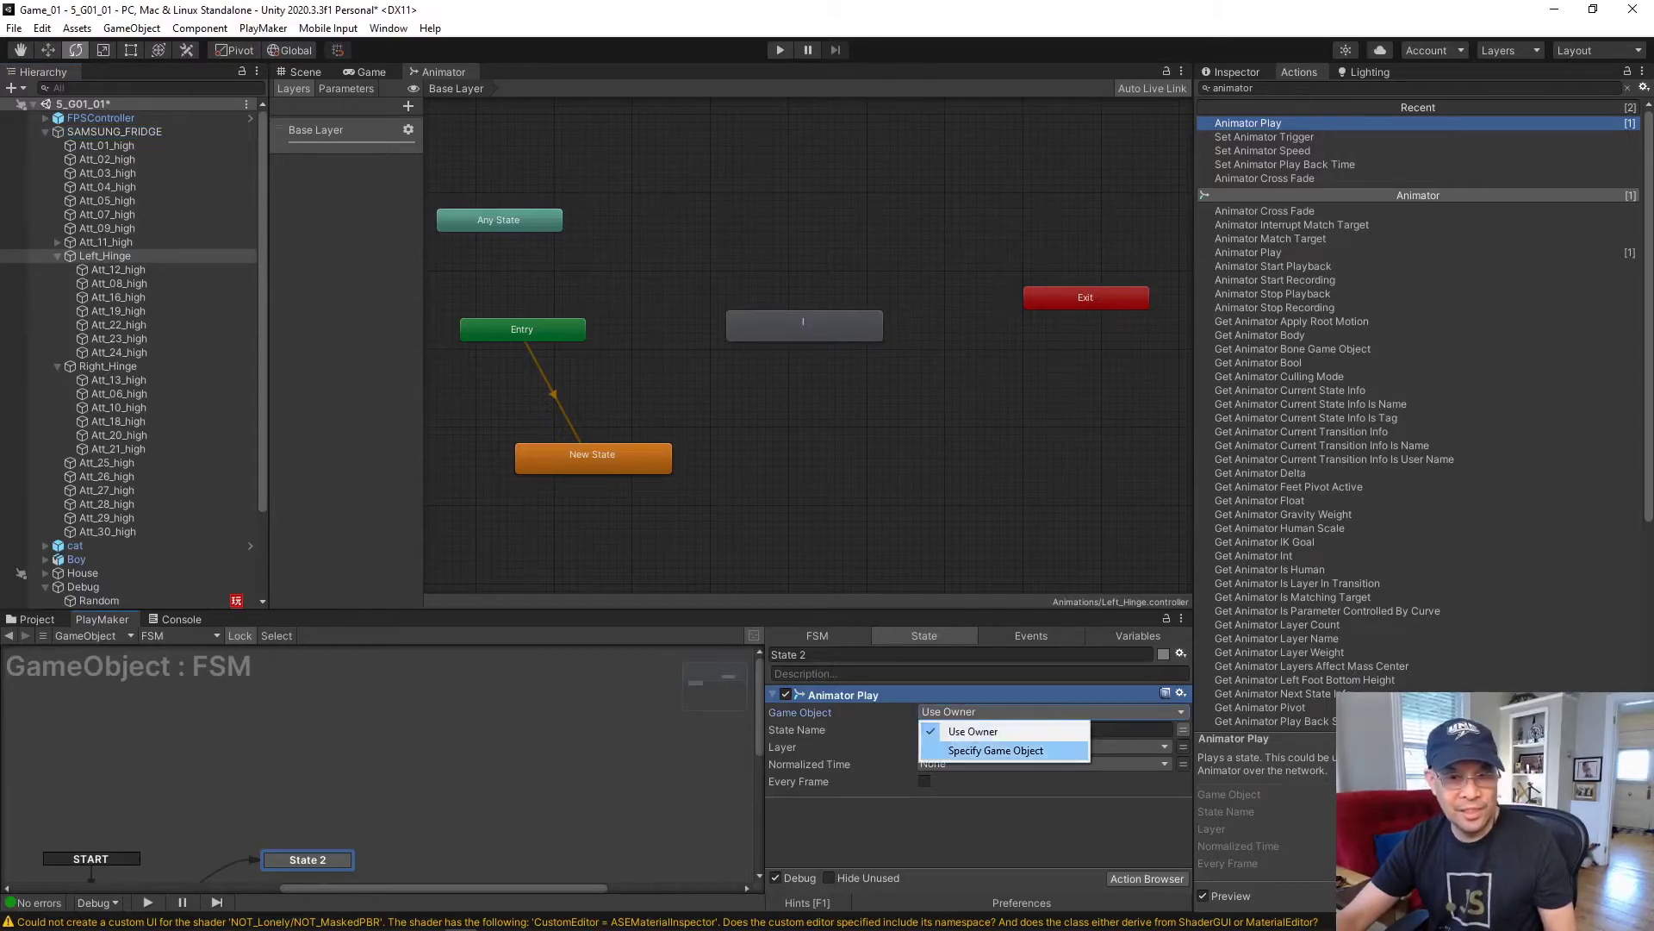
pyautogui.click(995, 750)
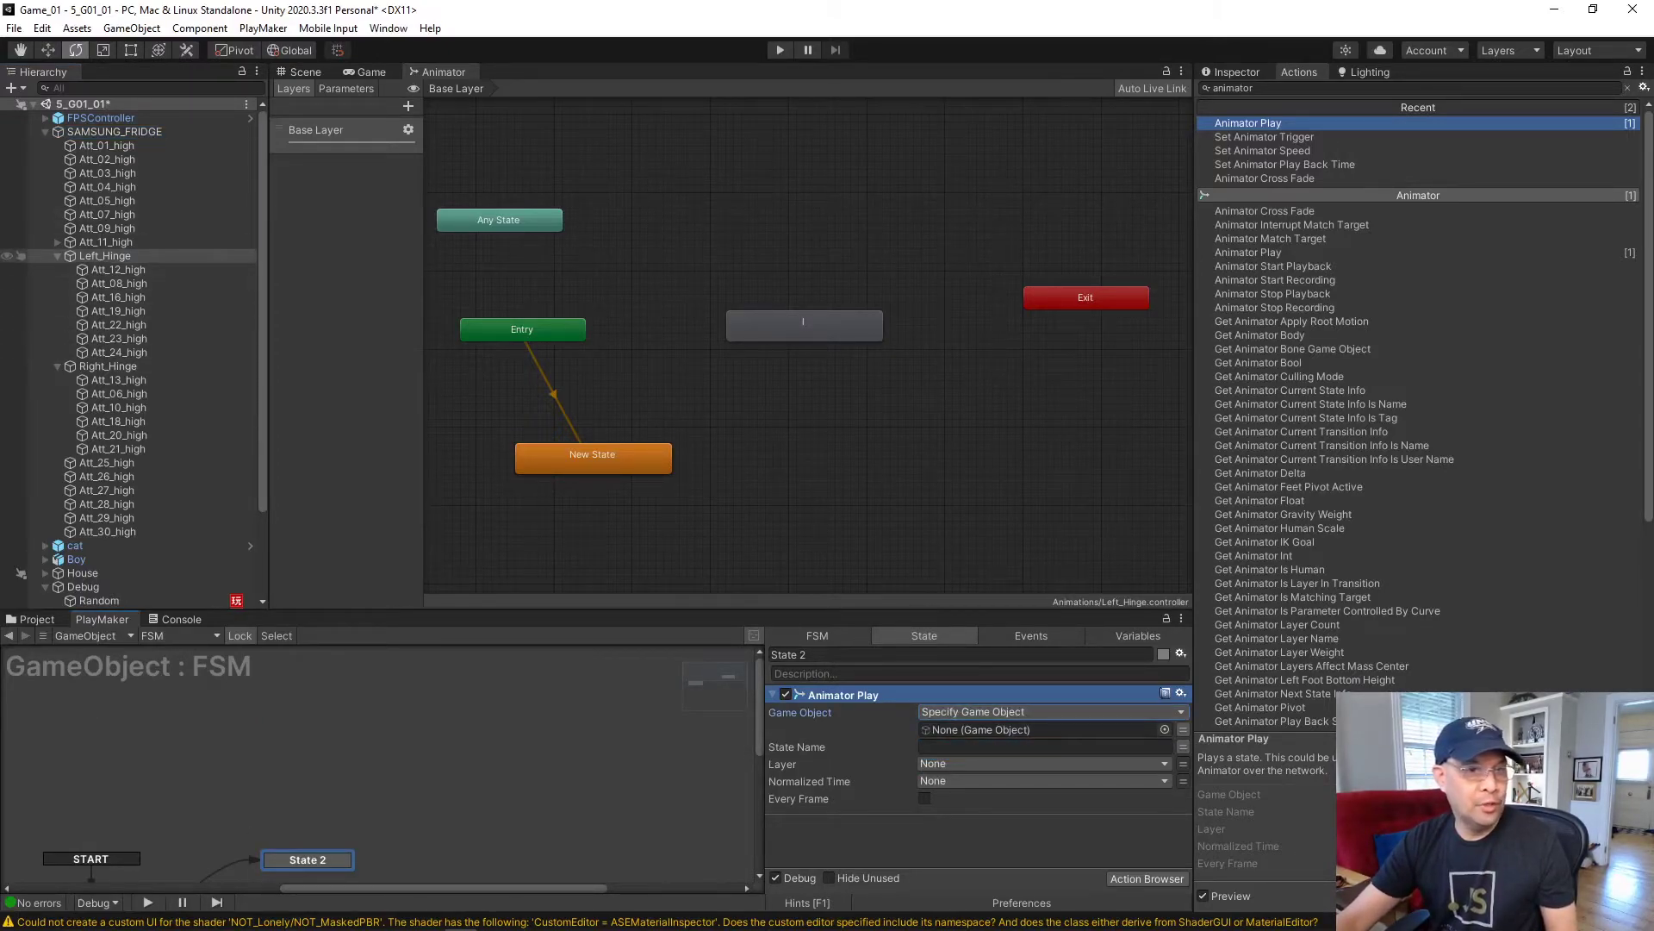
pyautogui.moveTo(113, 256); pyautogui.dragTo(991, 729)
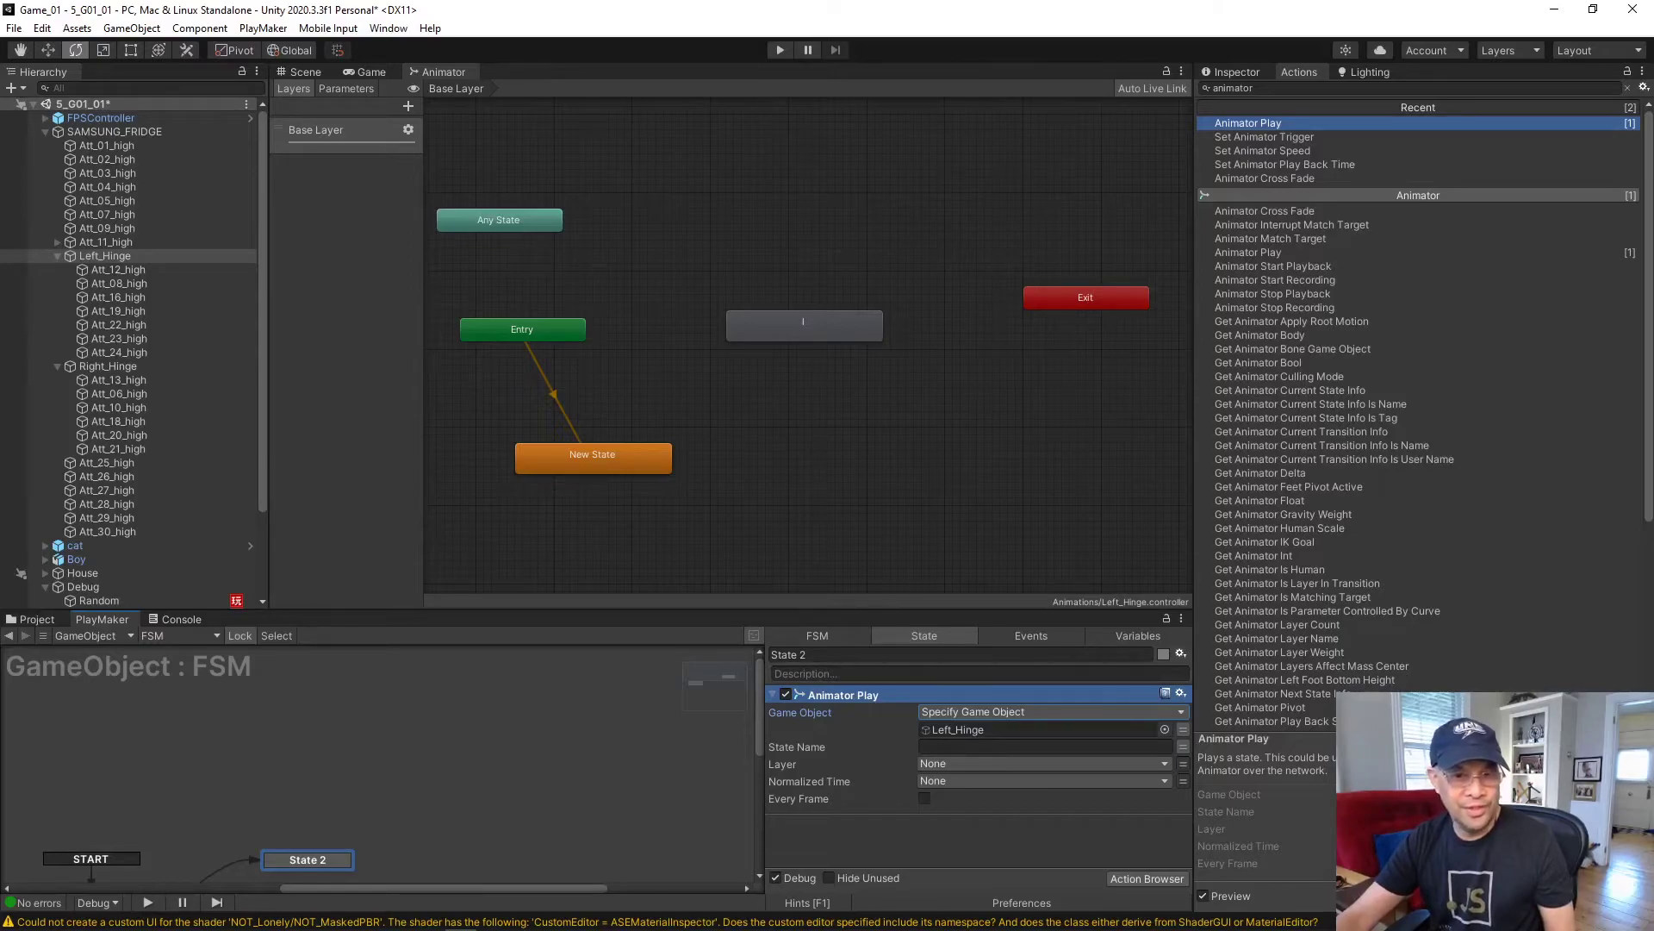
pyautogui.click(1045, 747)
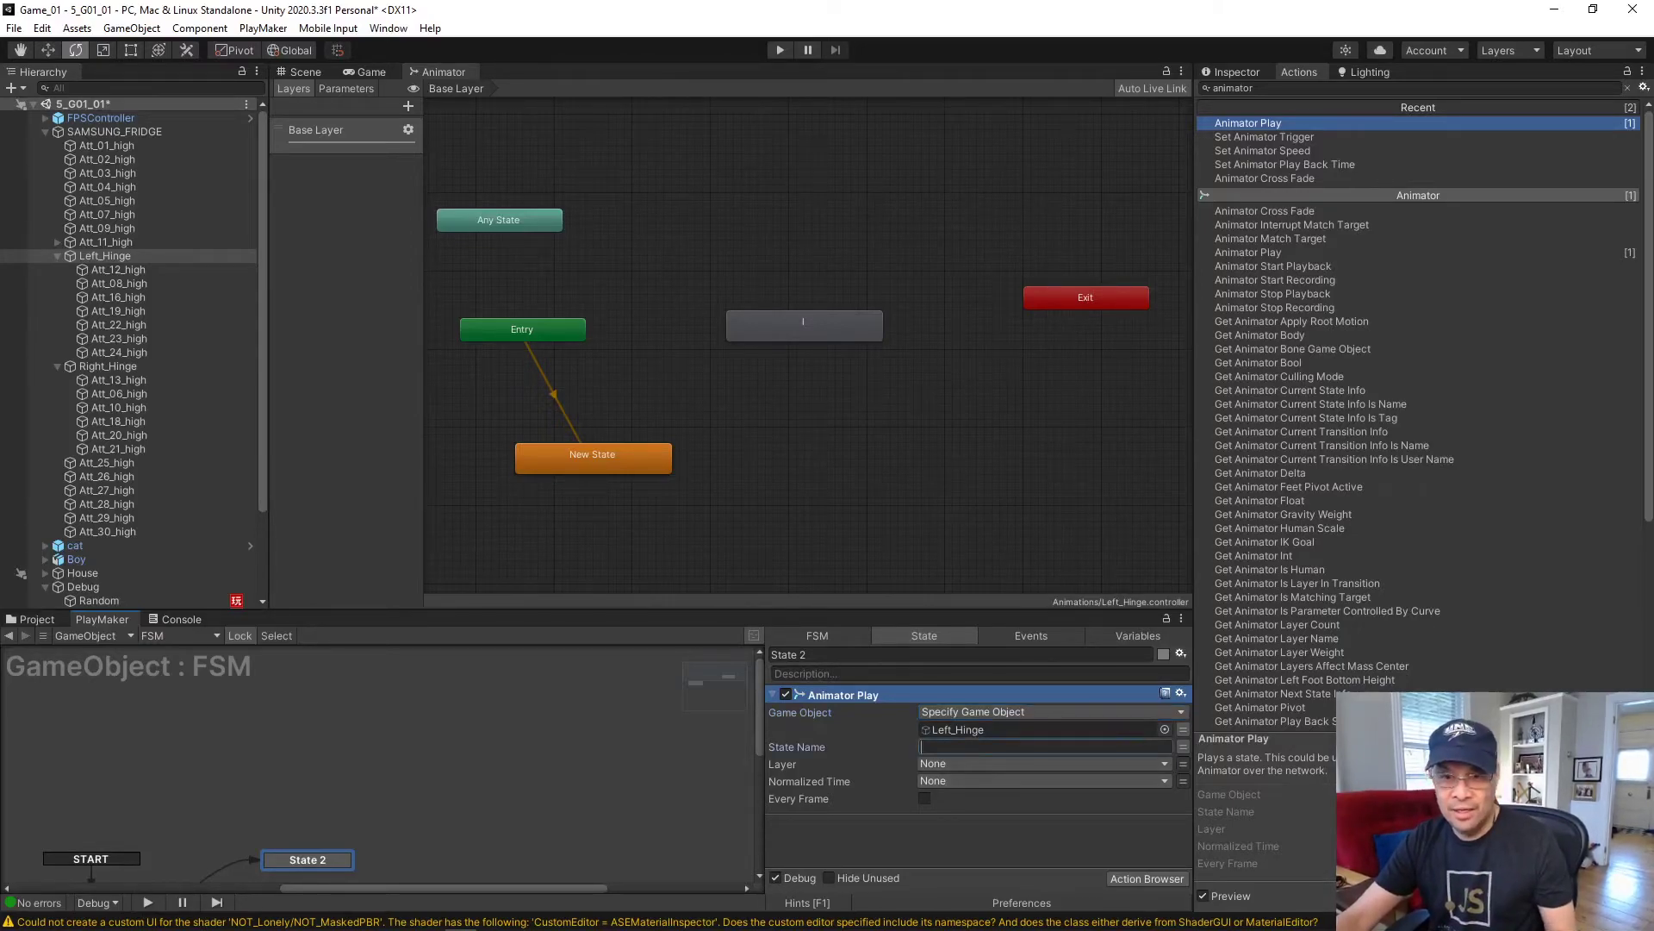
pyautogui.write('I')
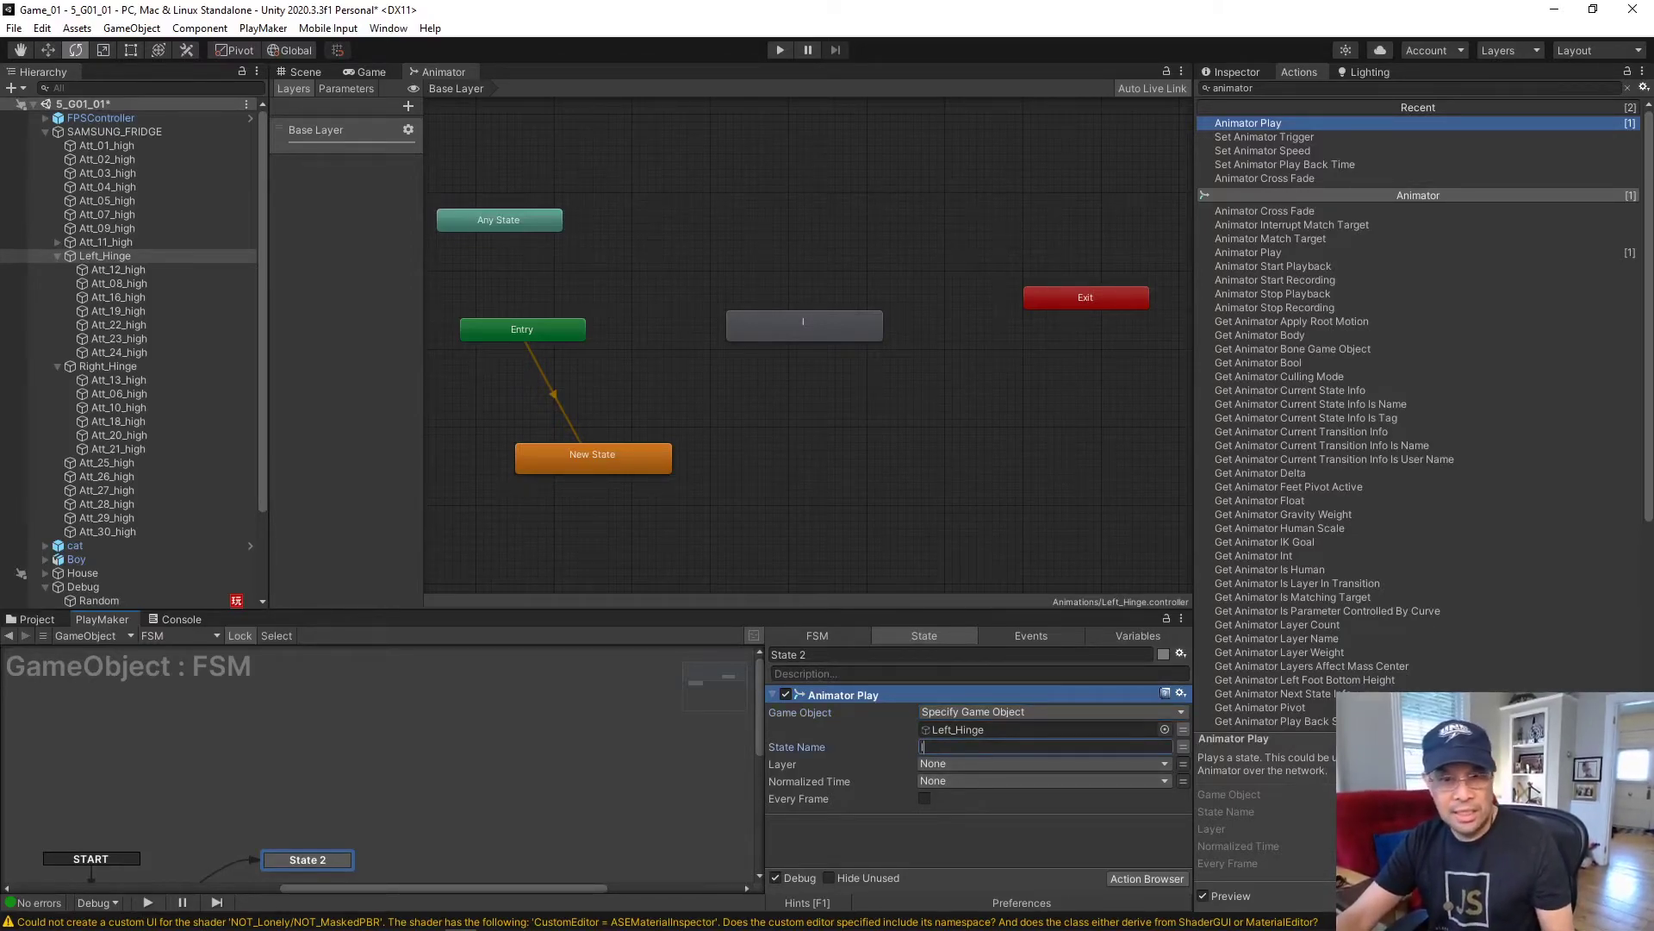
pyautogui.click(979, 840)
# - Duplicate the Animator Play action in State 2, target the copy at Right_Hinge and set its state name to r
pyautogui.click(979, 694)
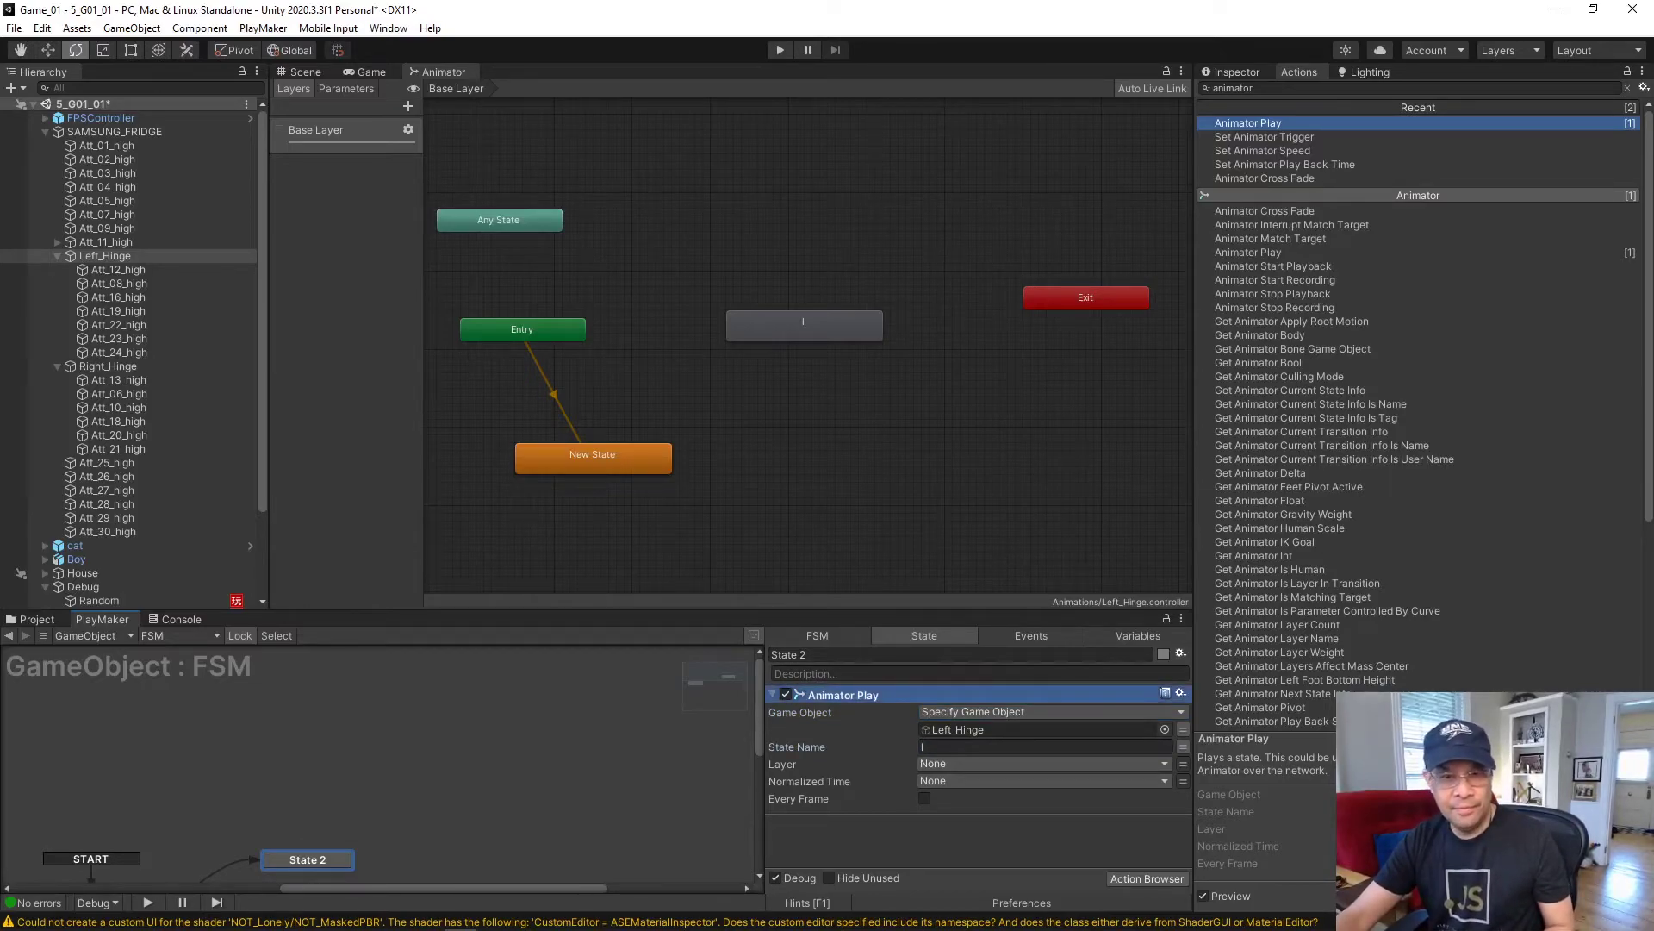
pyautogui.click(979, 694)
pyautogui.hotkey('ctrl', 'v')
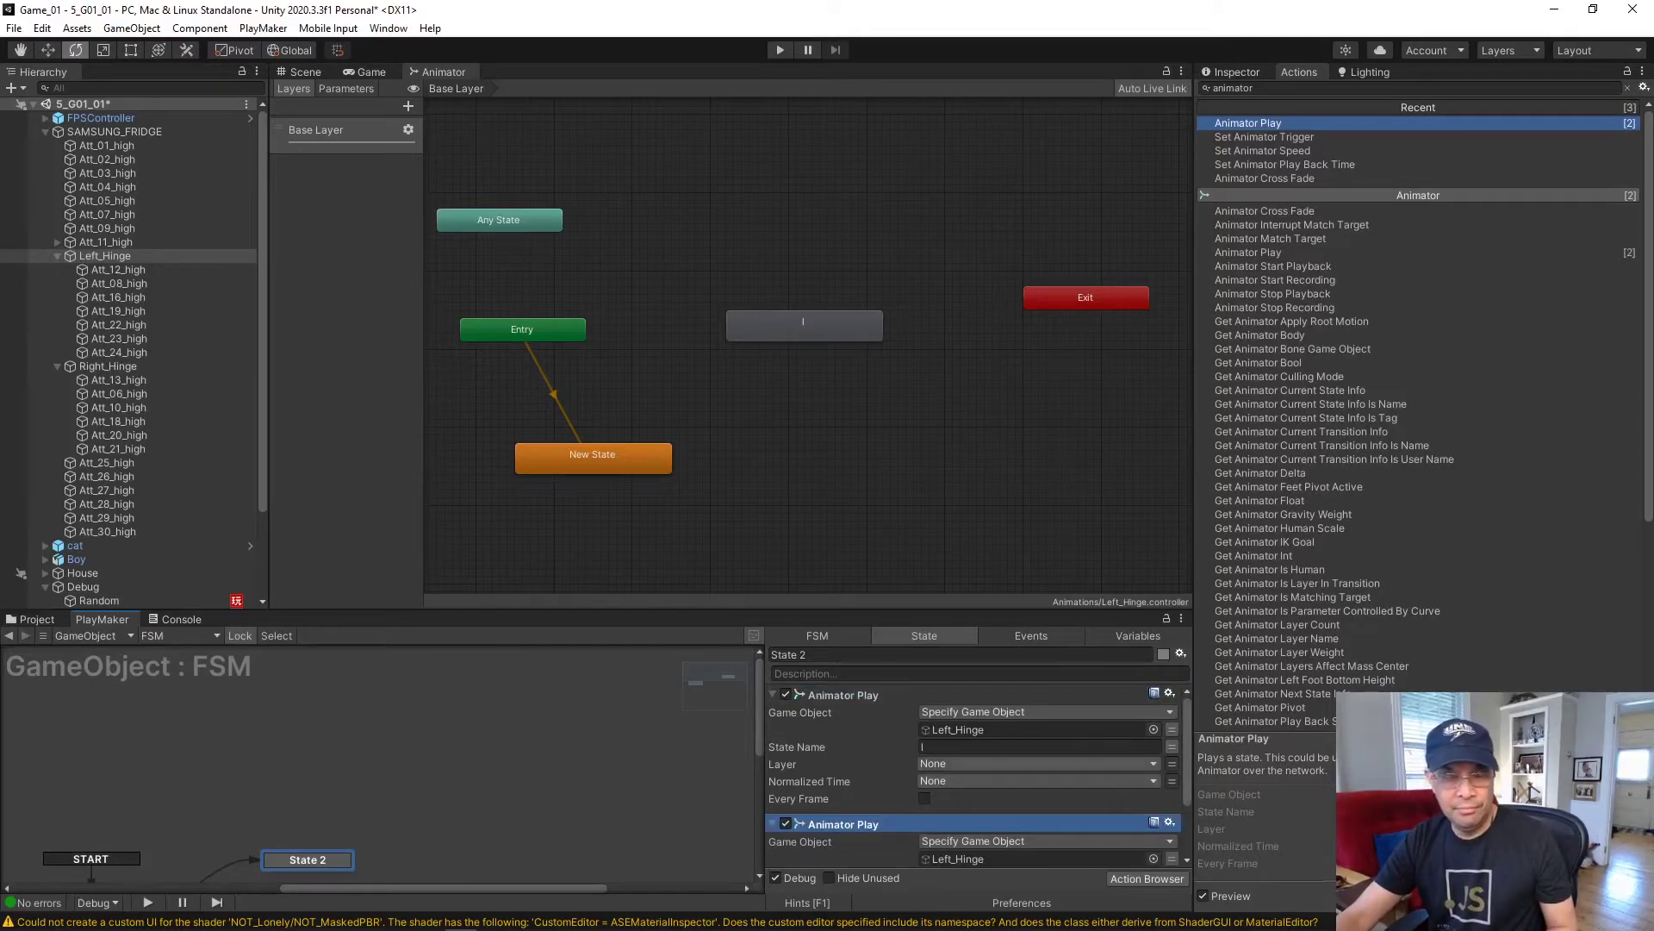
pyautogui.scroll(-3, 979, 776)
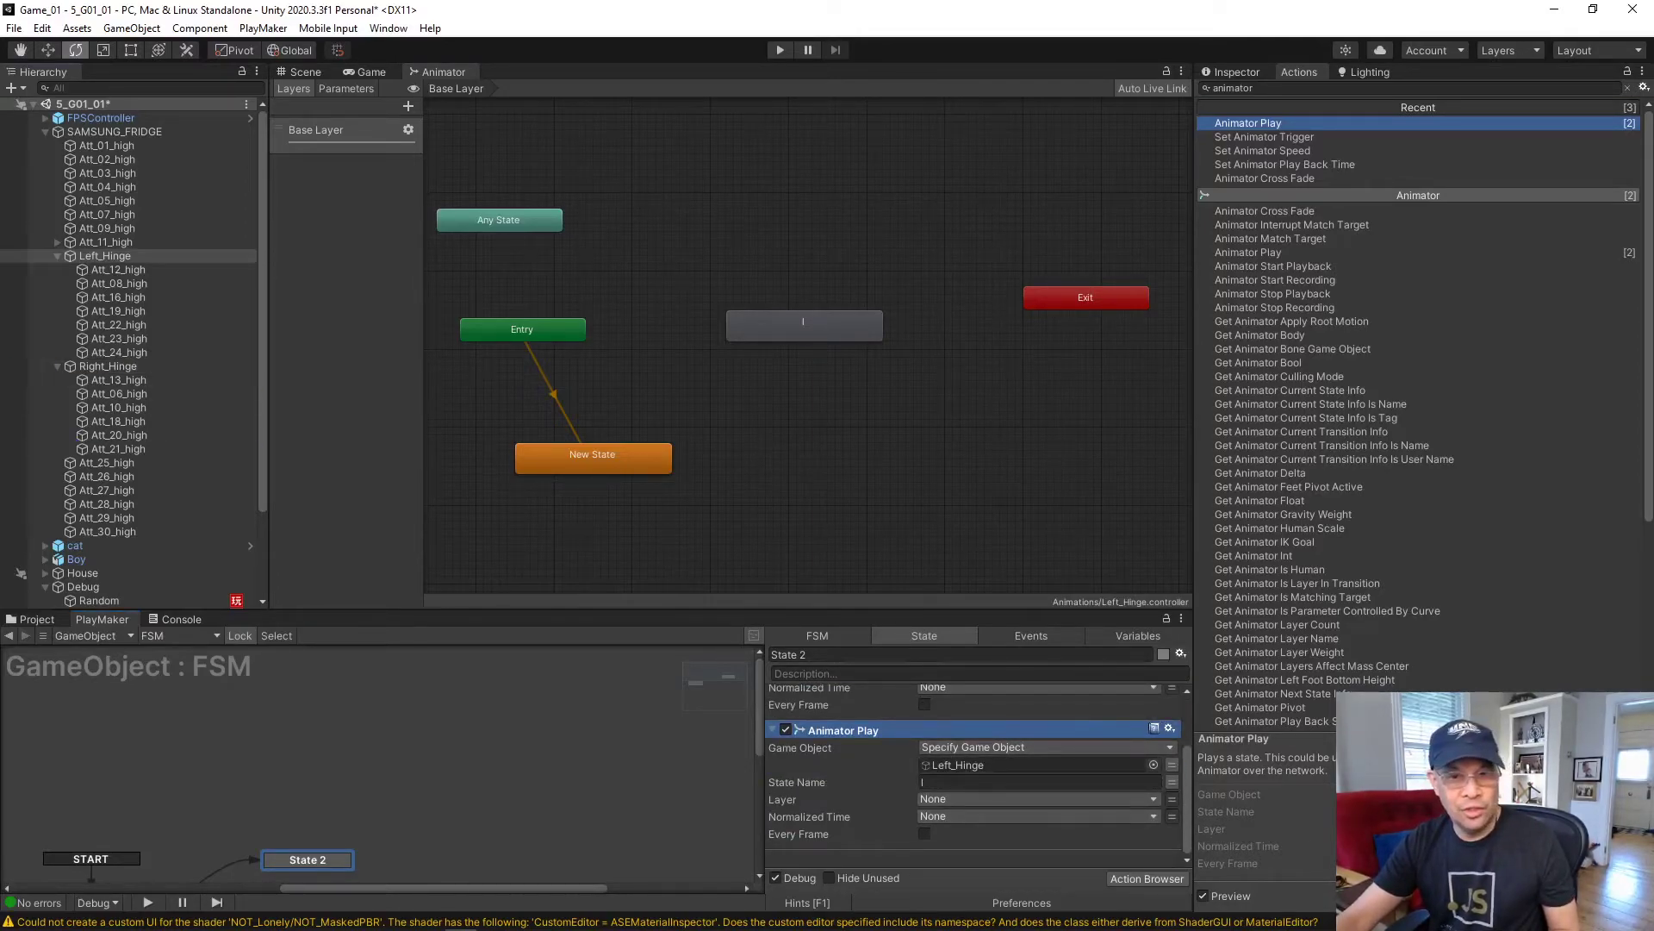
pyautogui.moveTo(107, 366); pyautogui.dragTo(1024, 765)
pyautogui.click(922, 781)
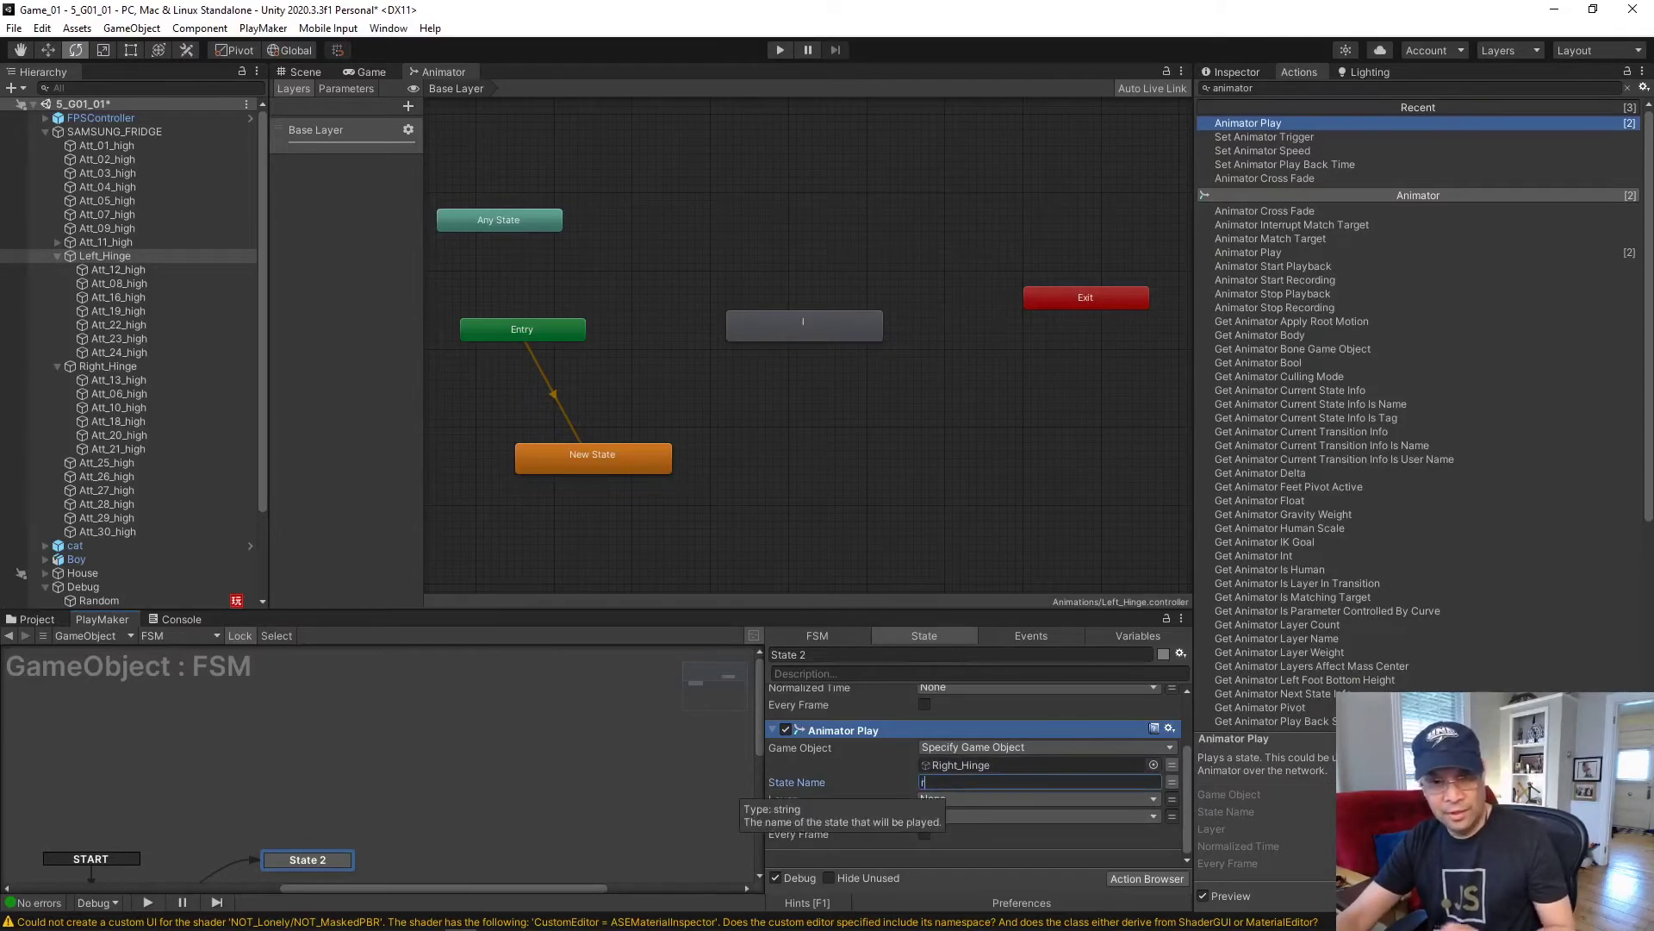
# - Run the game in play mode to test the fridge door animations, and stop it
pyautogui.click(551, 776)
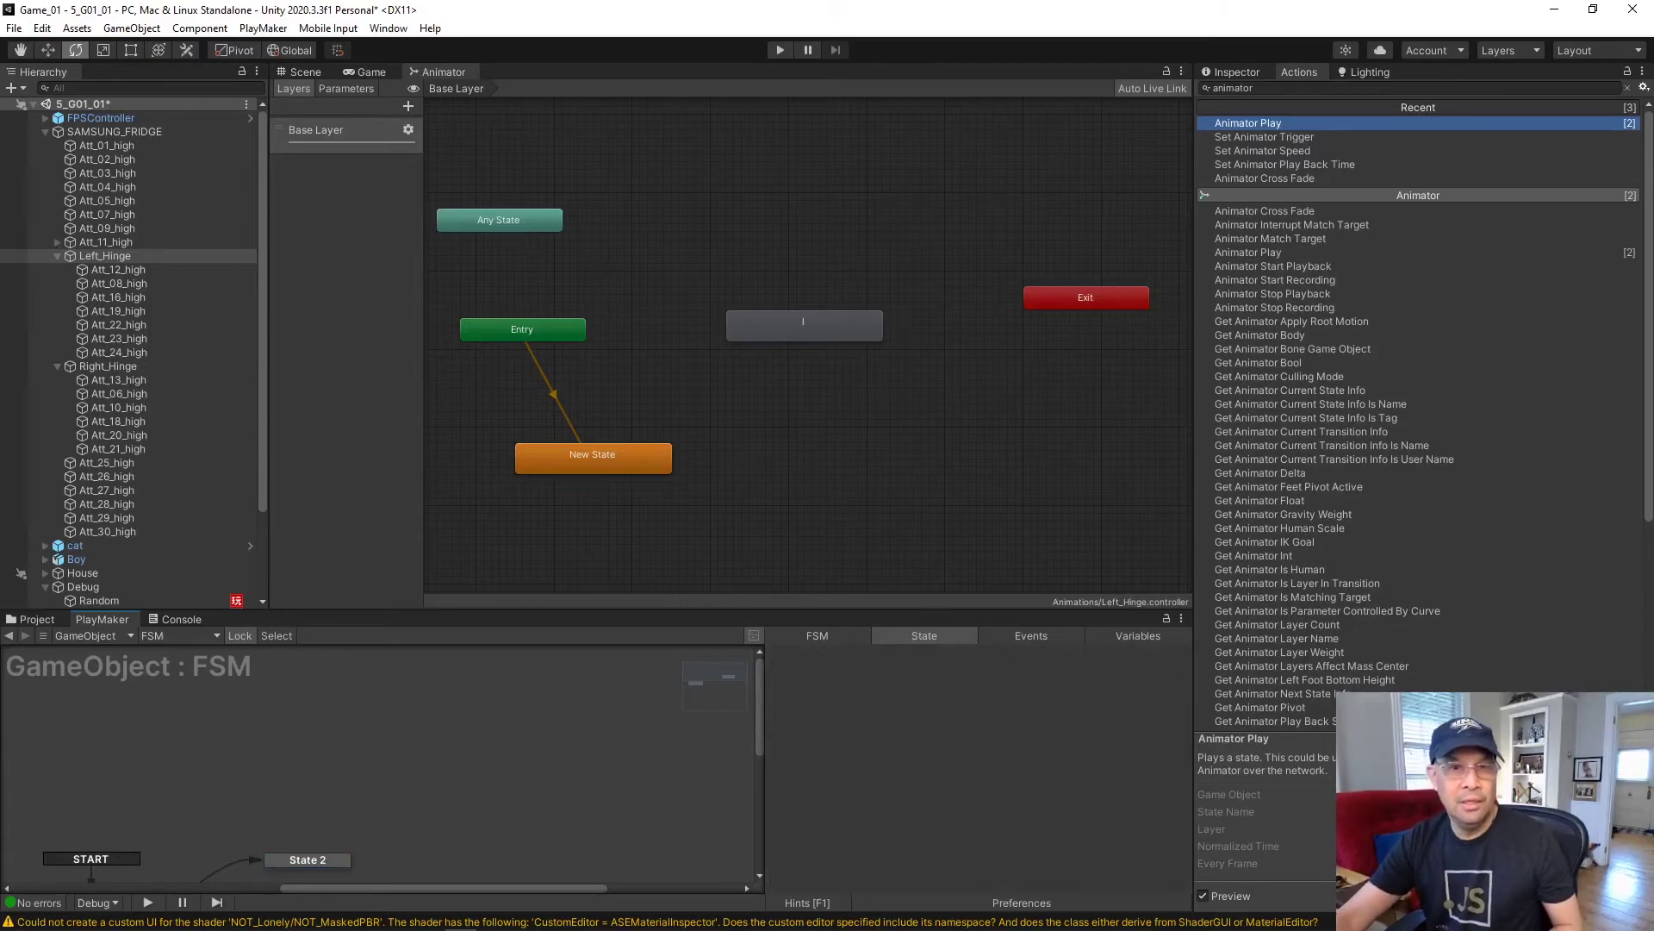
pyautogui.hotkey('ctrl', 'p')
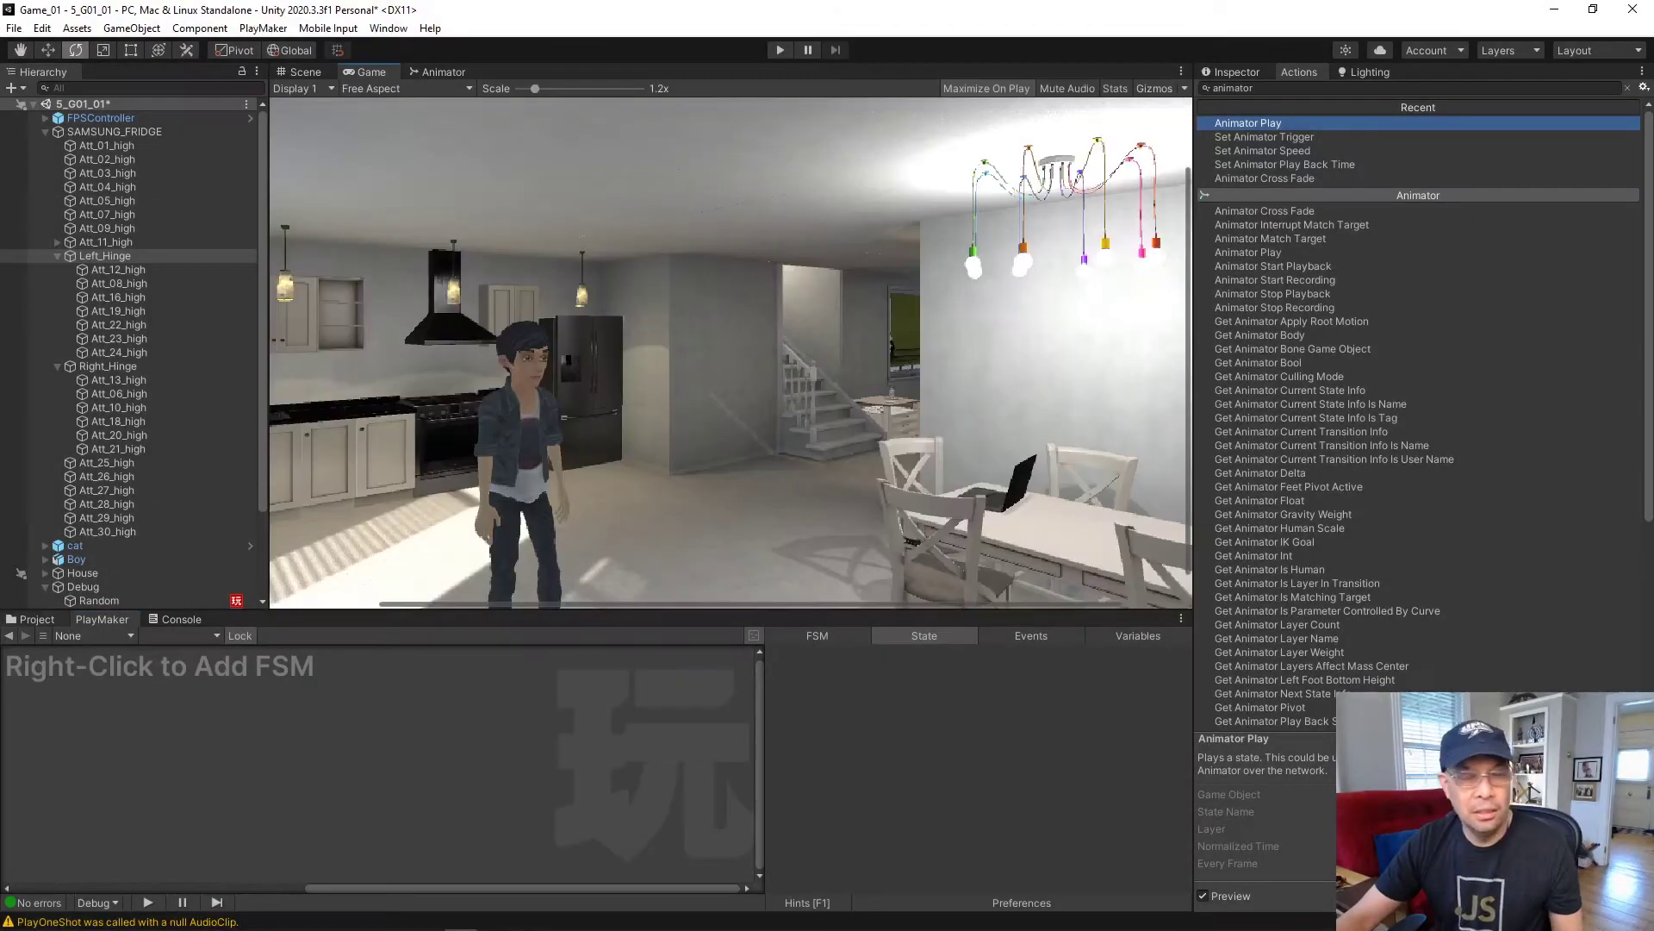
# - Turn off Loop Time on the l and r animation clips and start play mode again
pyautogui.click(36, 619)
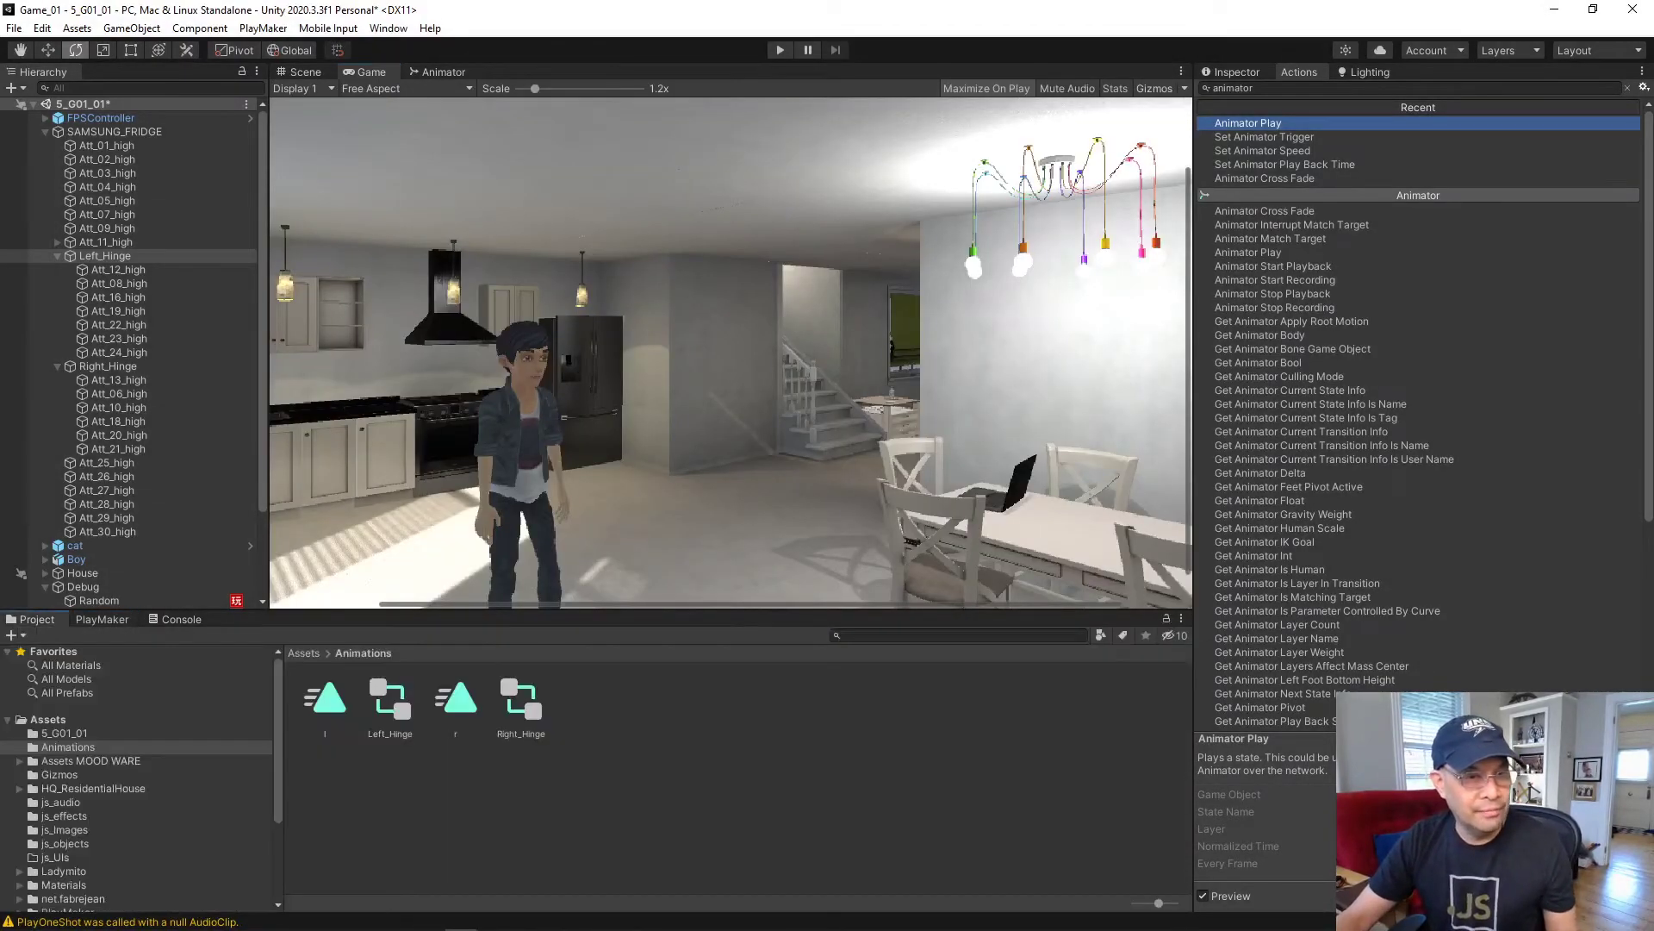
pyautogui.click(391, 699)
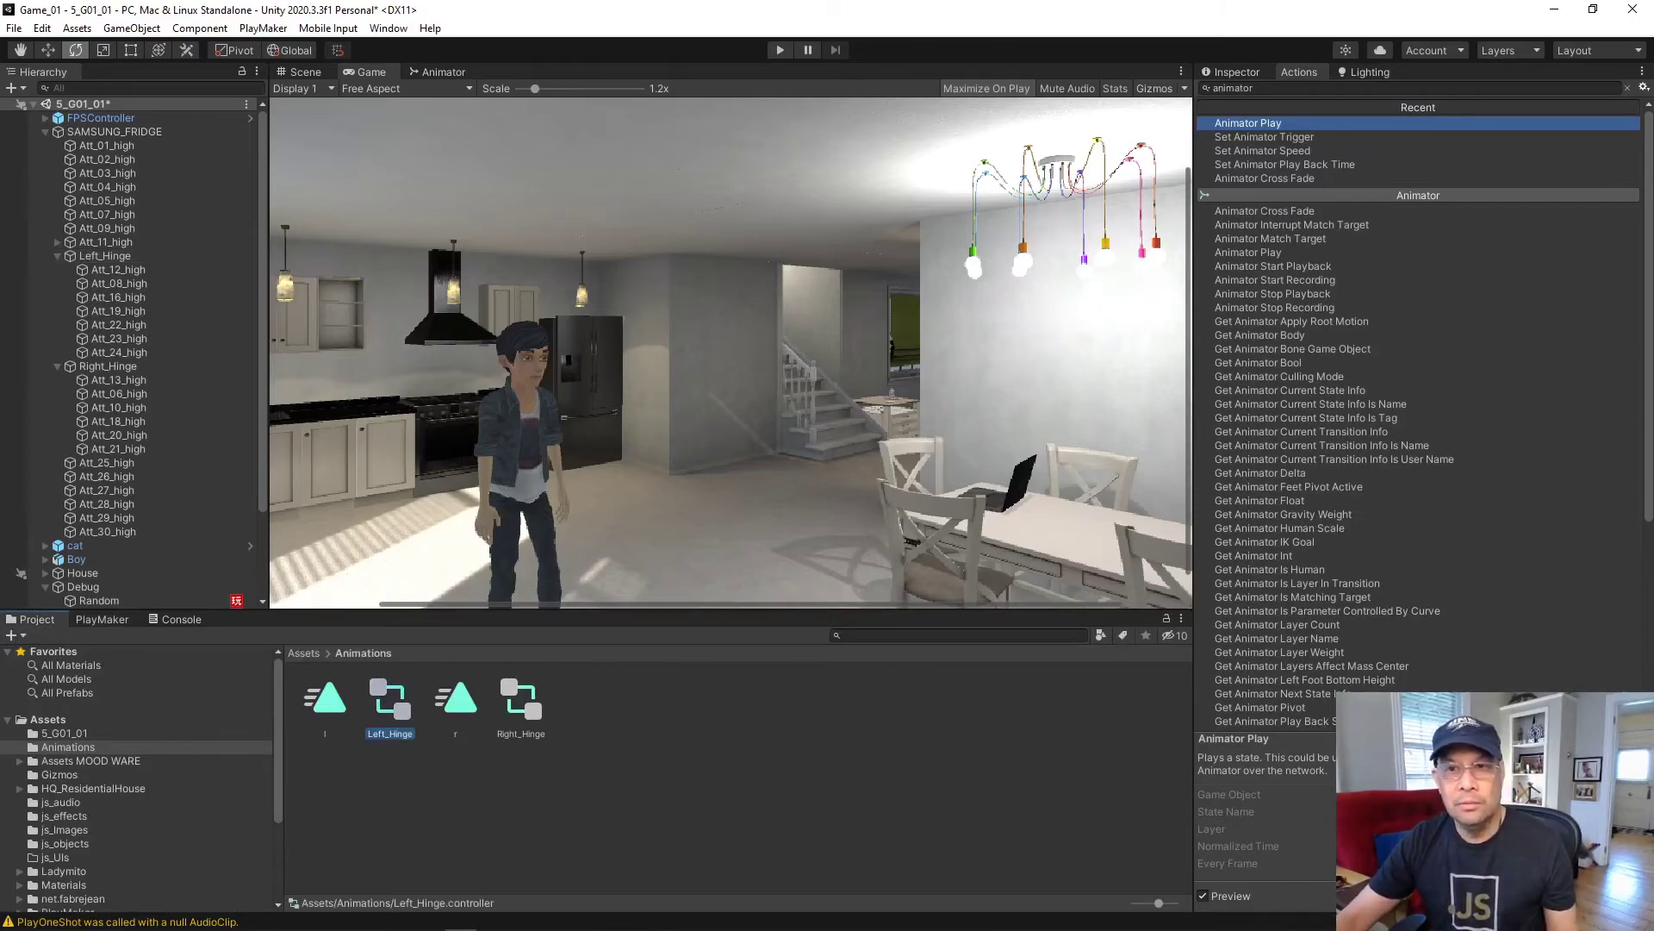
pyautogui.click(1236, 72)
pyautogui.click(325, 698)
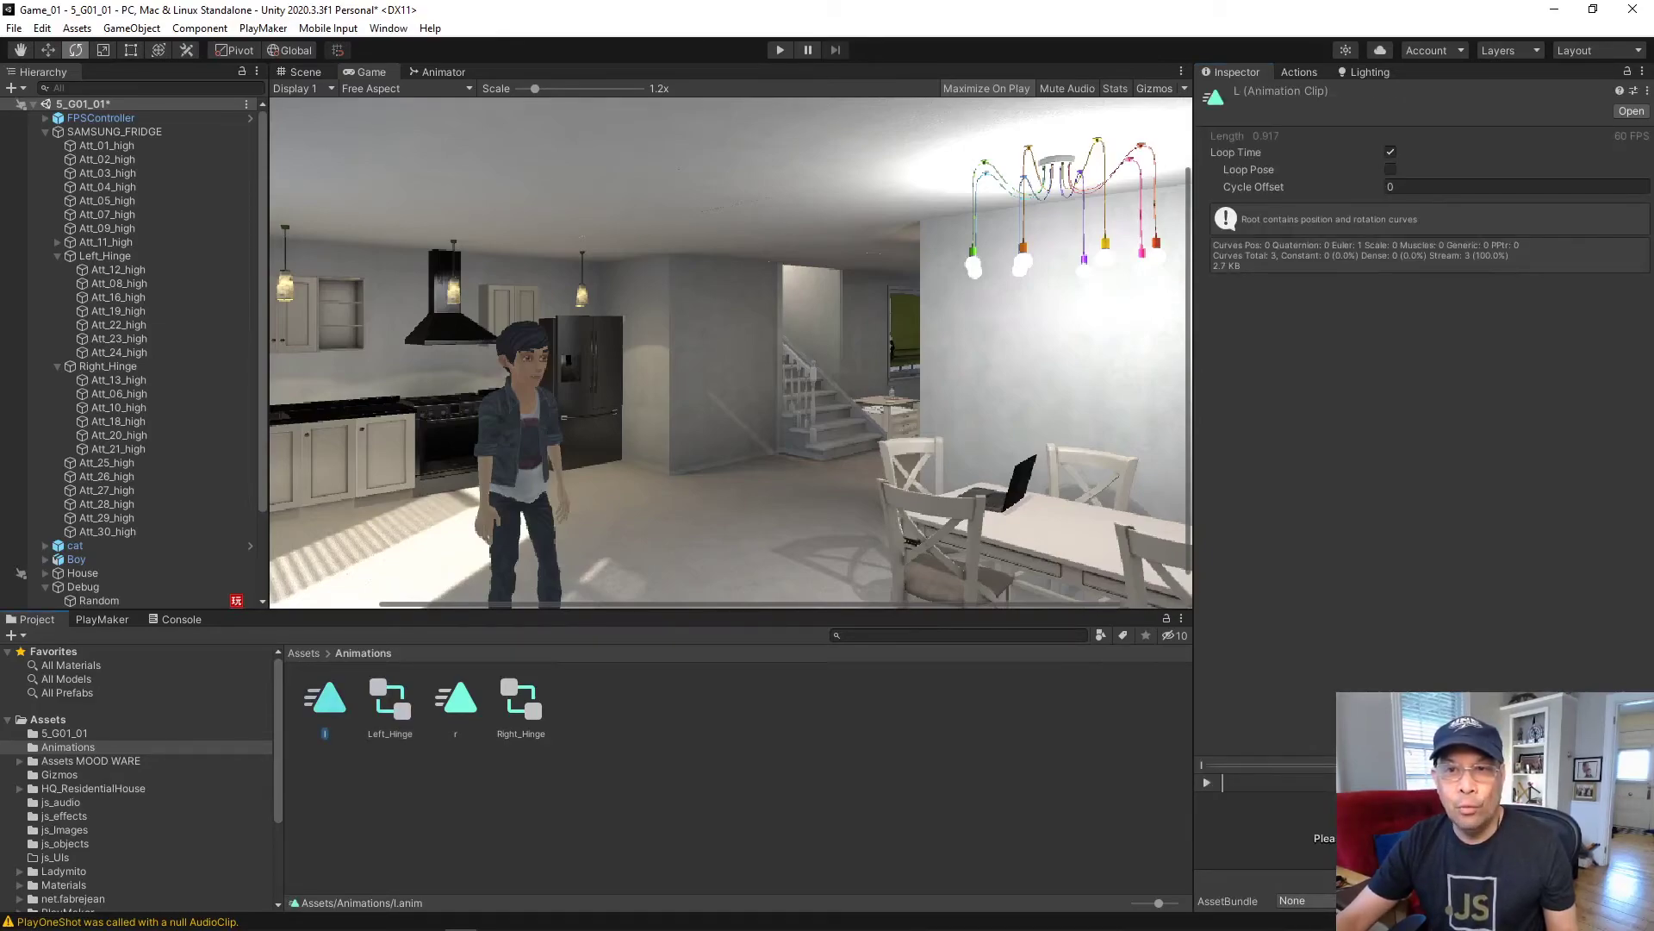
pyautogui.click(1389, 152)
pyautogui.click(456, 698)
pyautogui.click(1390, 151)
pyautogui.hotkey('ctrl', 'p')
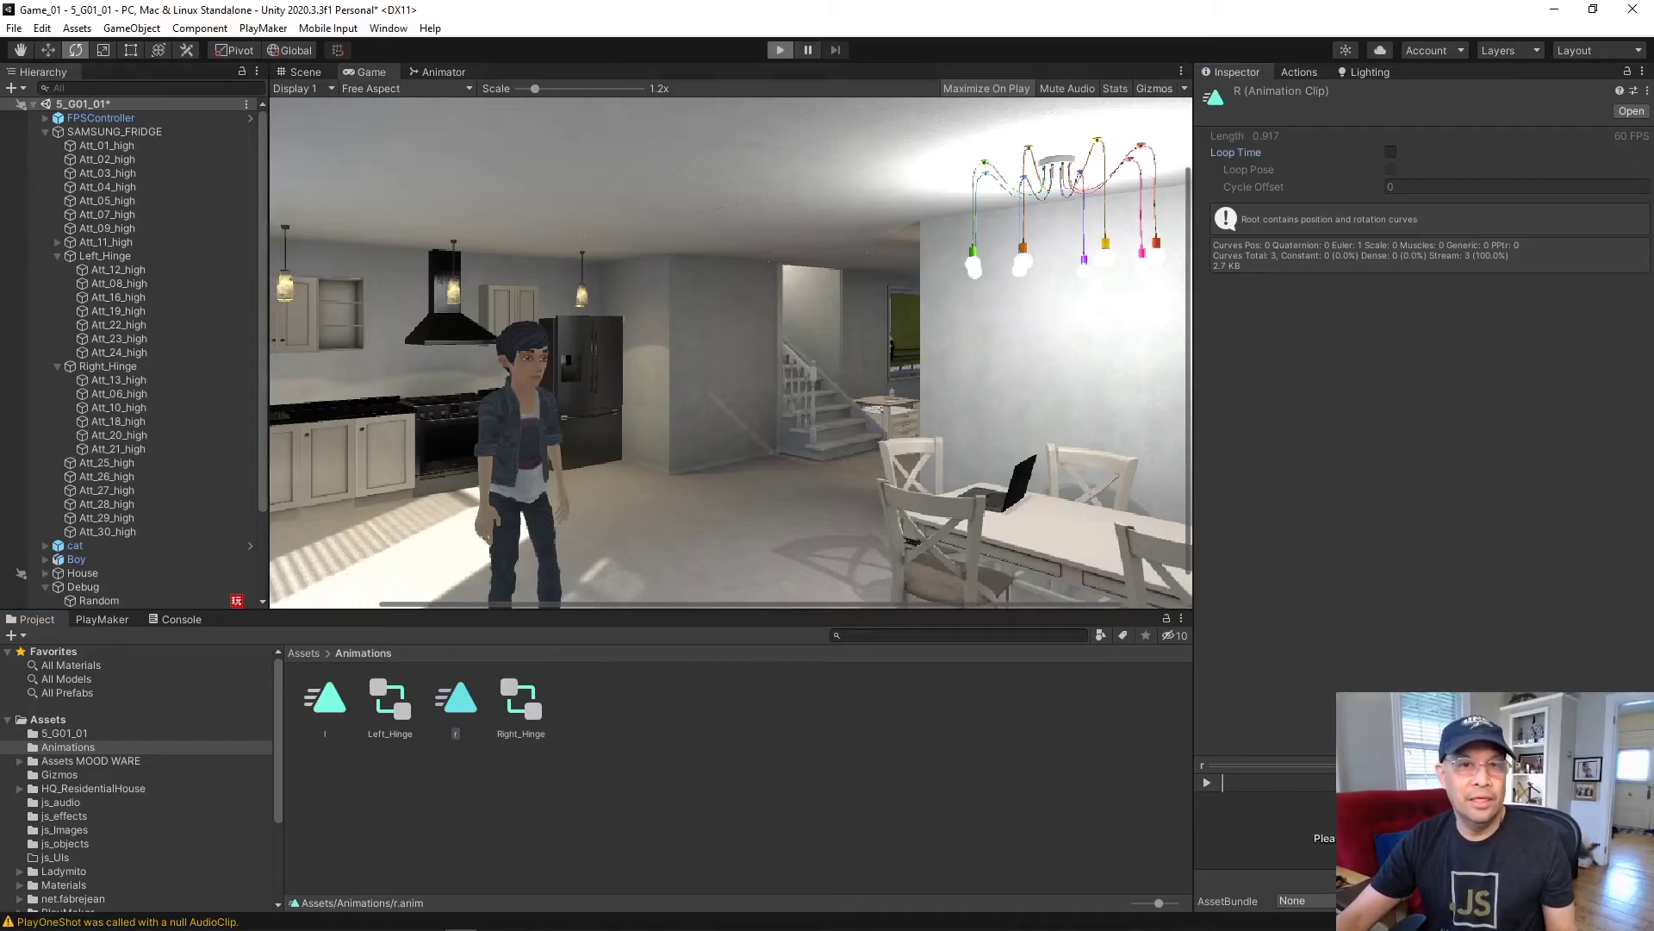